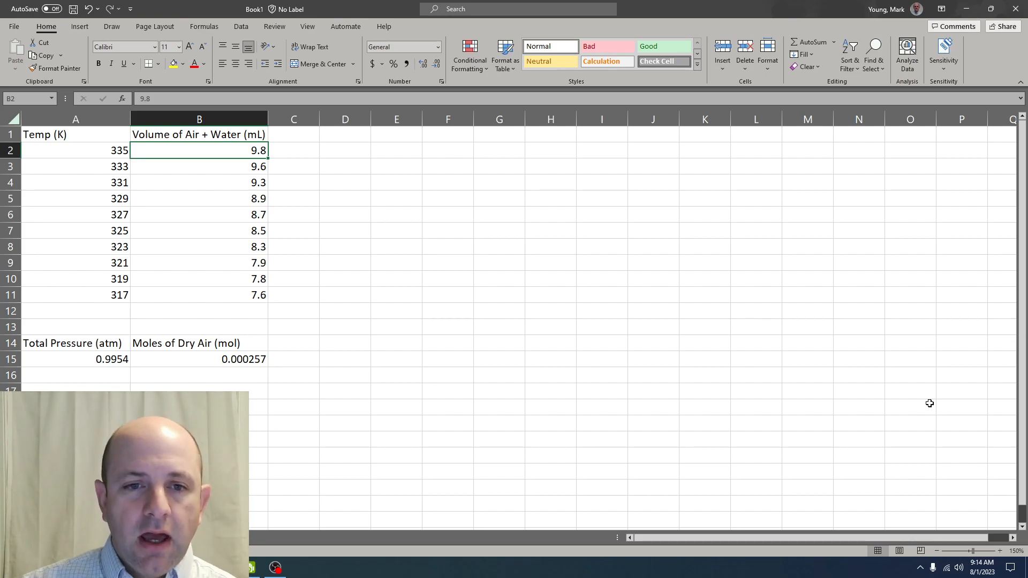
Enter the heading "Volume (L)" in C1 and widen columns C and D
left_click(360, 186)
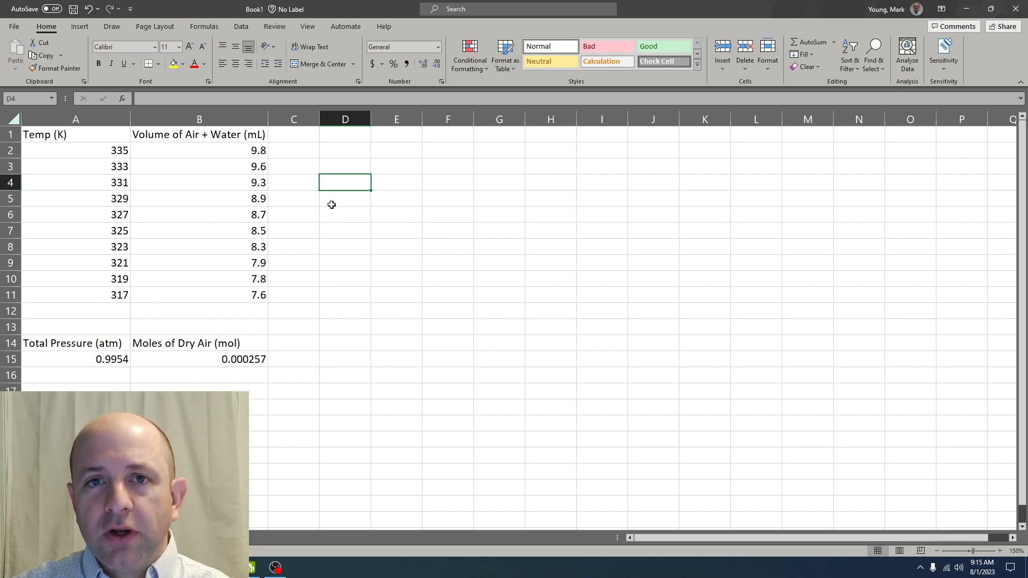
left_click(343, 133)
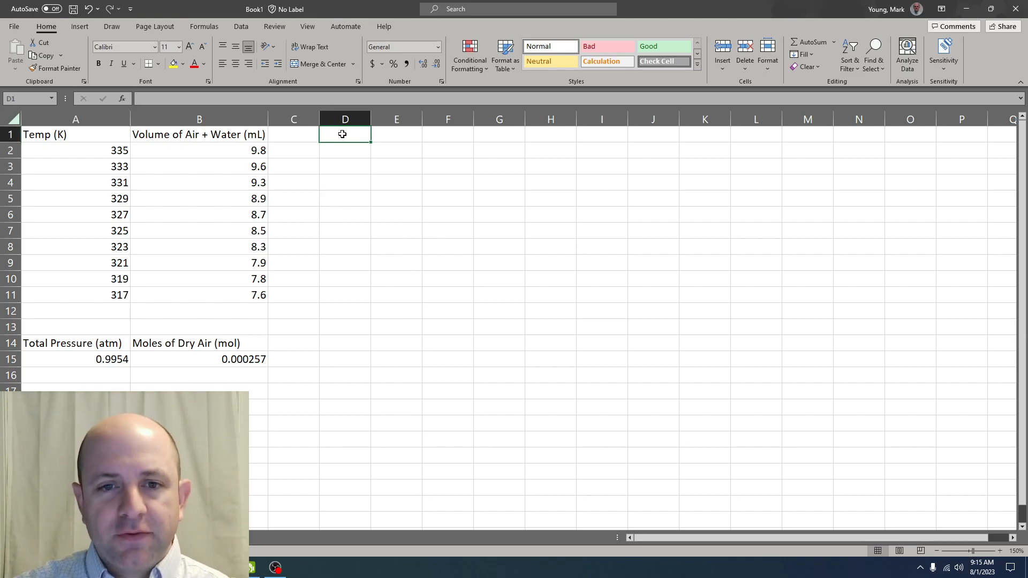
left_click_drag(319, 121, 345, 121)
left_click(308, 133)
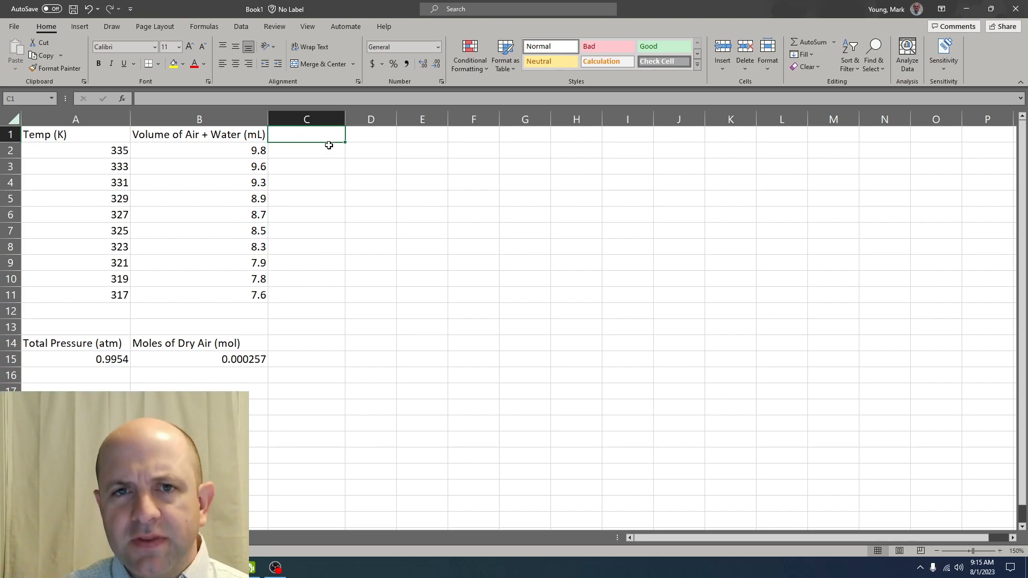
type("Volum")
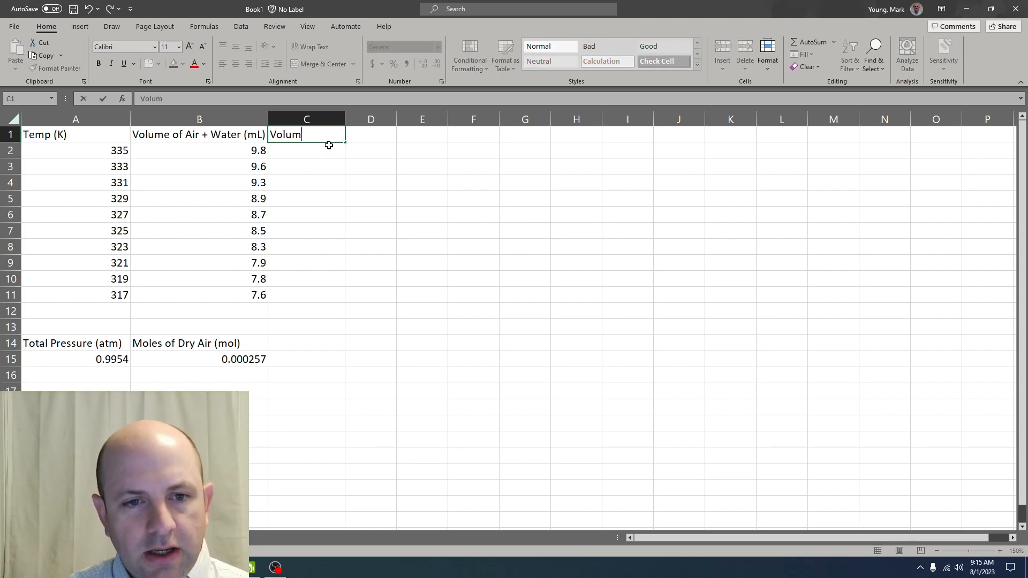
type("e (L)")
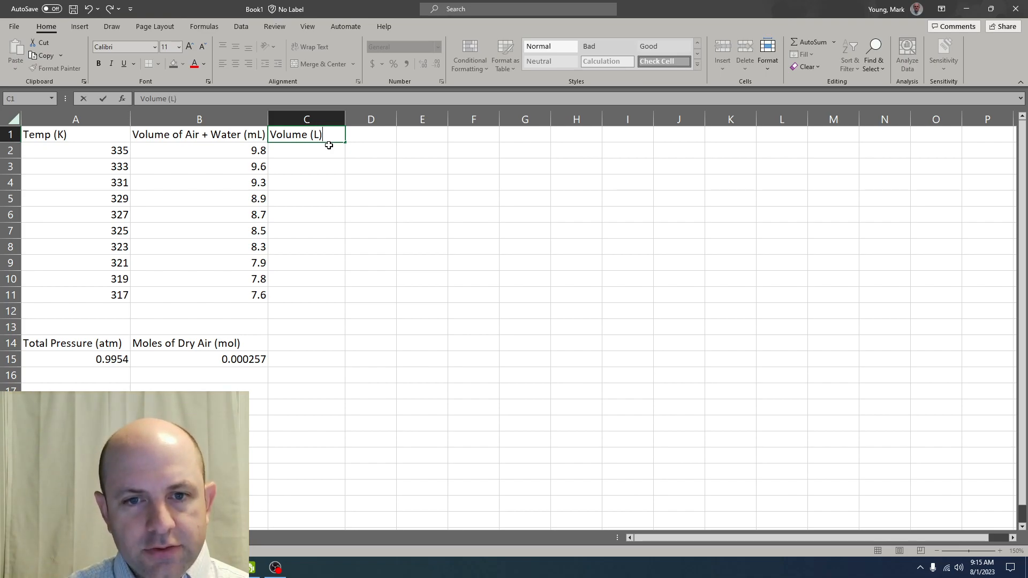
key("Tab")
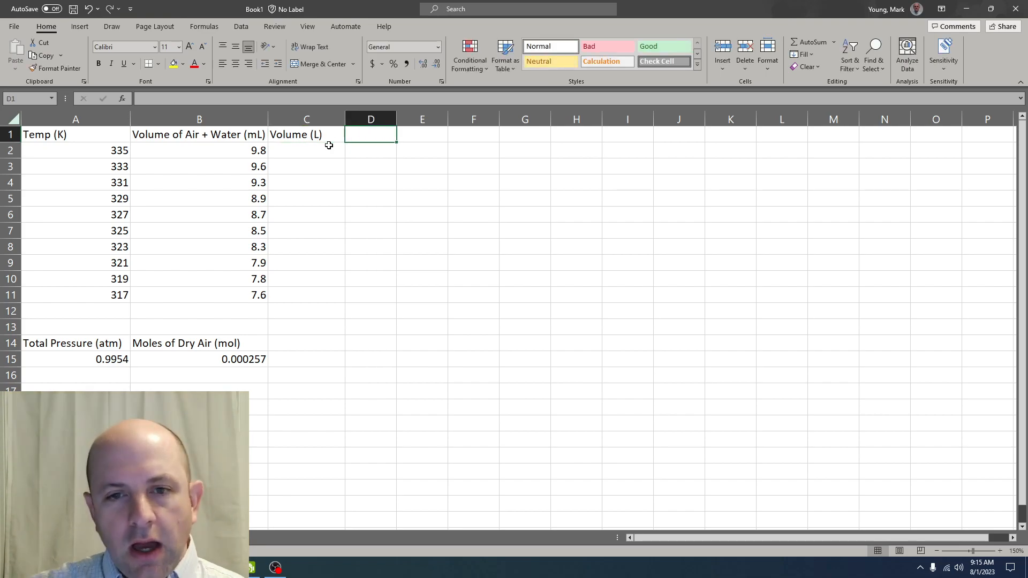
left_click_drag(395, 119, 433, 118)
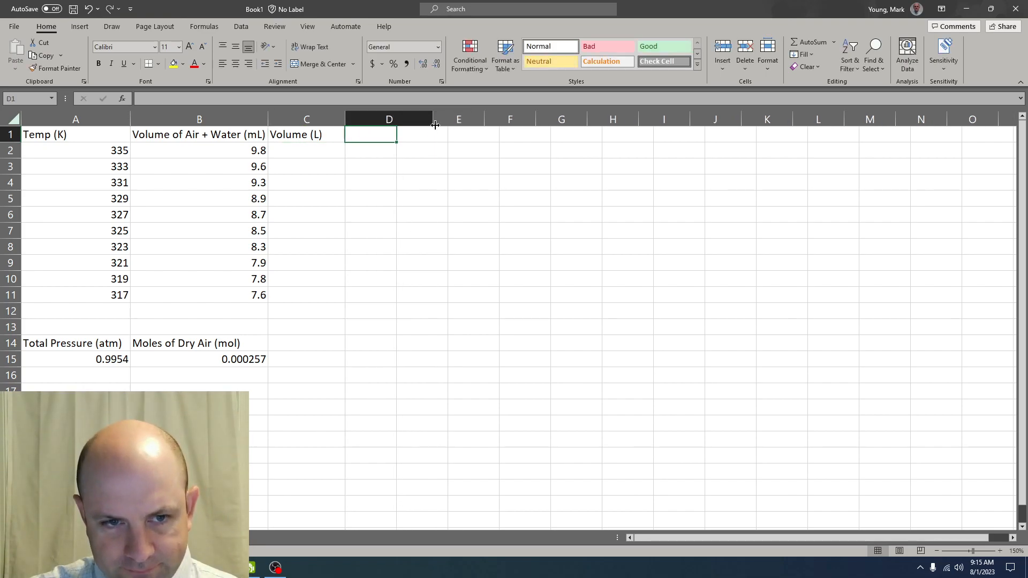
Change the heading in C1 to "Volume Air+Water (L)" and widen column C to fit it
left_click(306, 135)
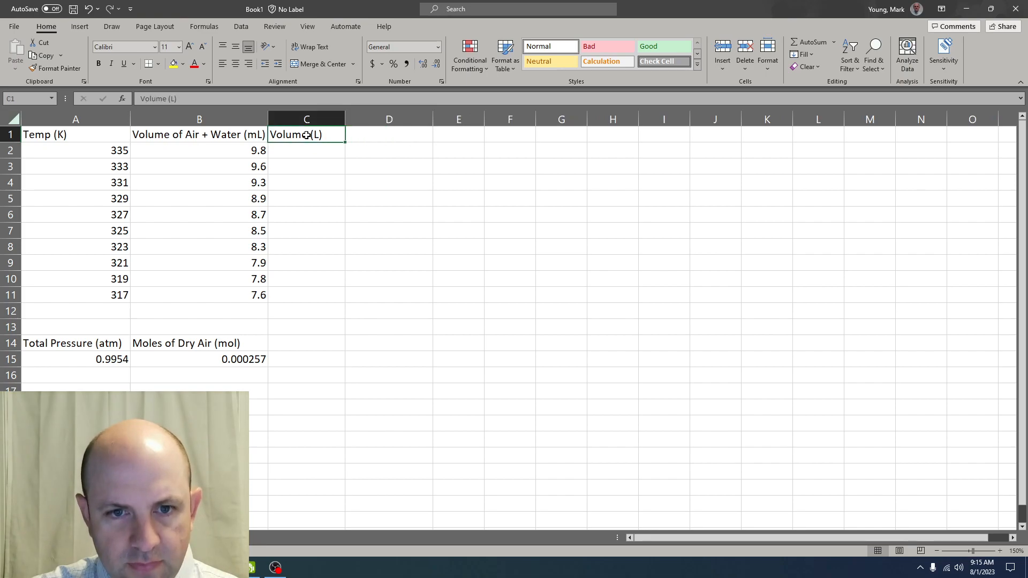
left_click(171, 98)
type("Air")
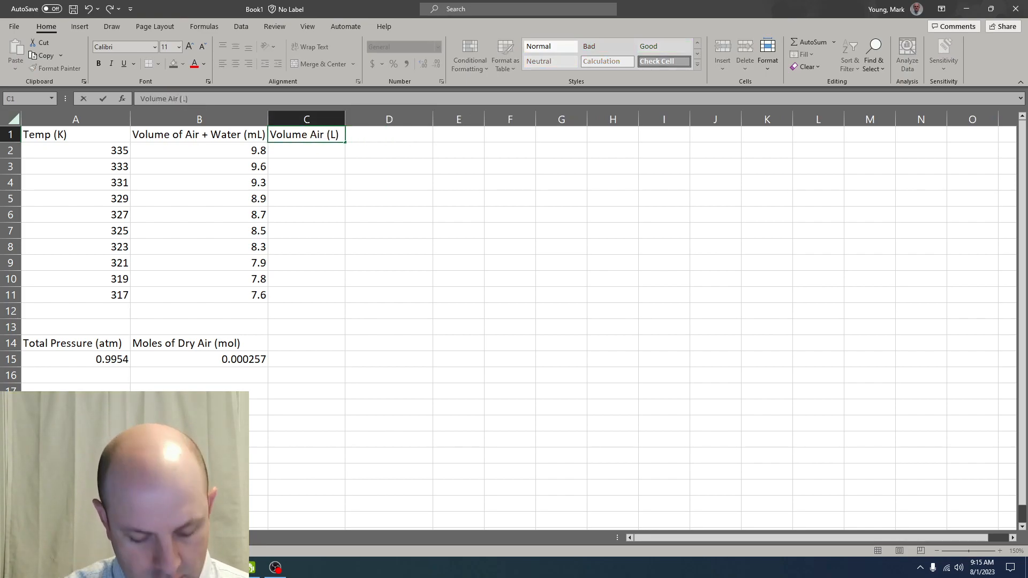
key("BackSpace")
type("+Water")
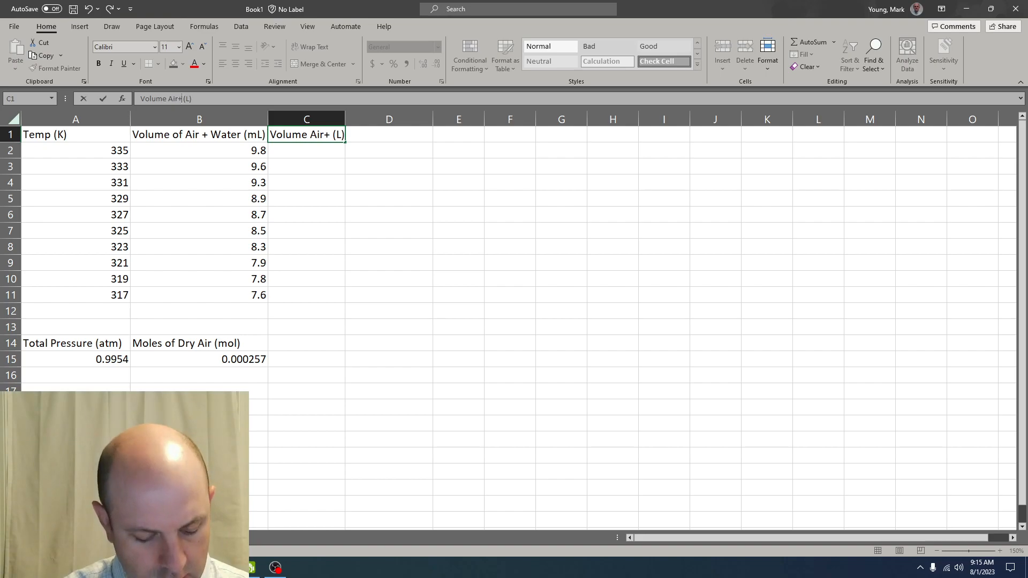
key("Return")
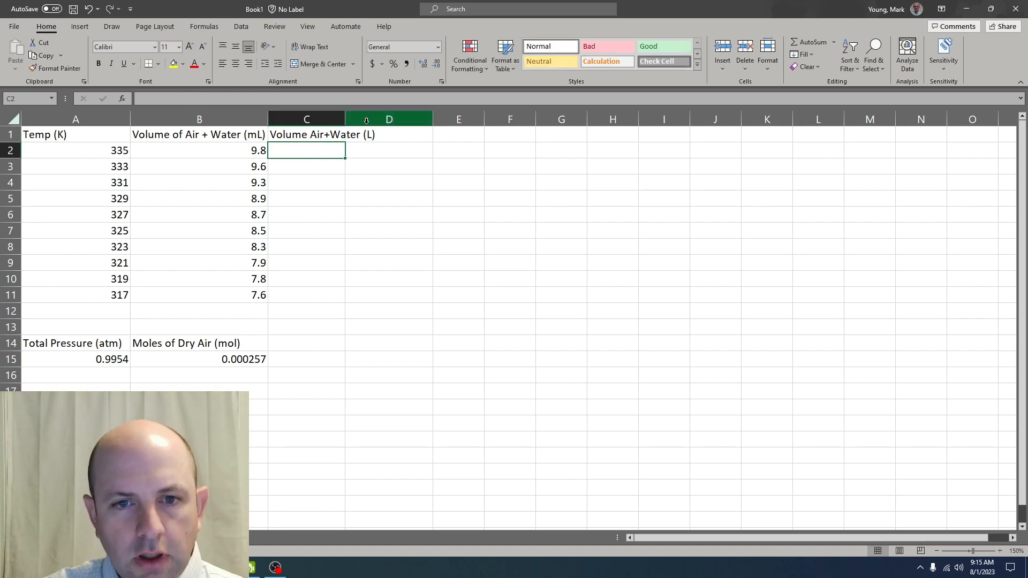
left_click_drag(349, 118, 381, 119)
Enter the heading "Pressure Dry Air (atm)" in D1 and widen column D to fit it
left_click(425, 133)
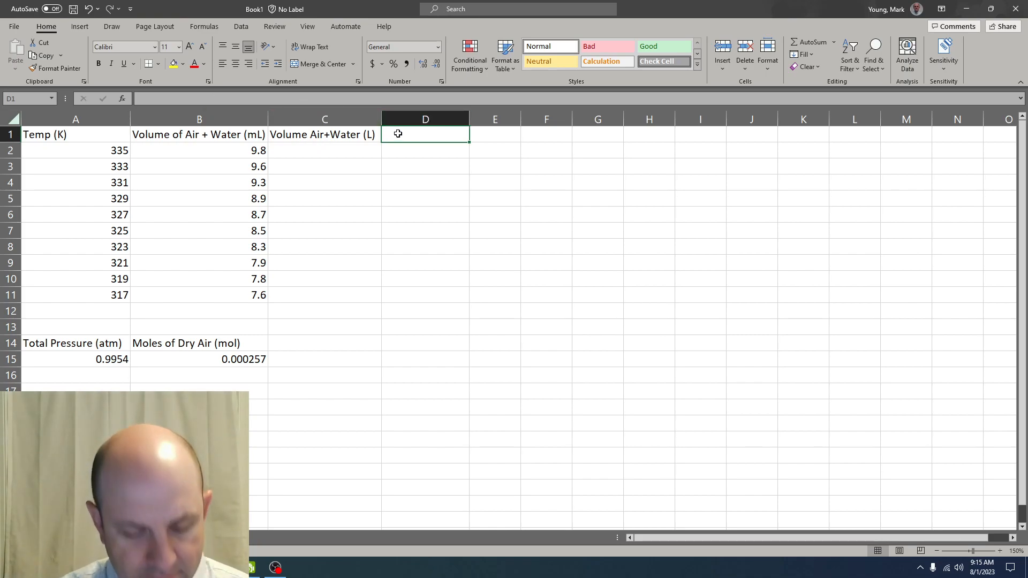
type("Pressure")
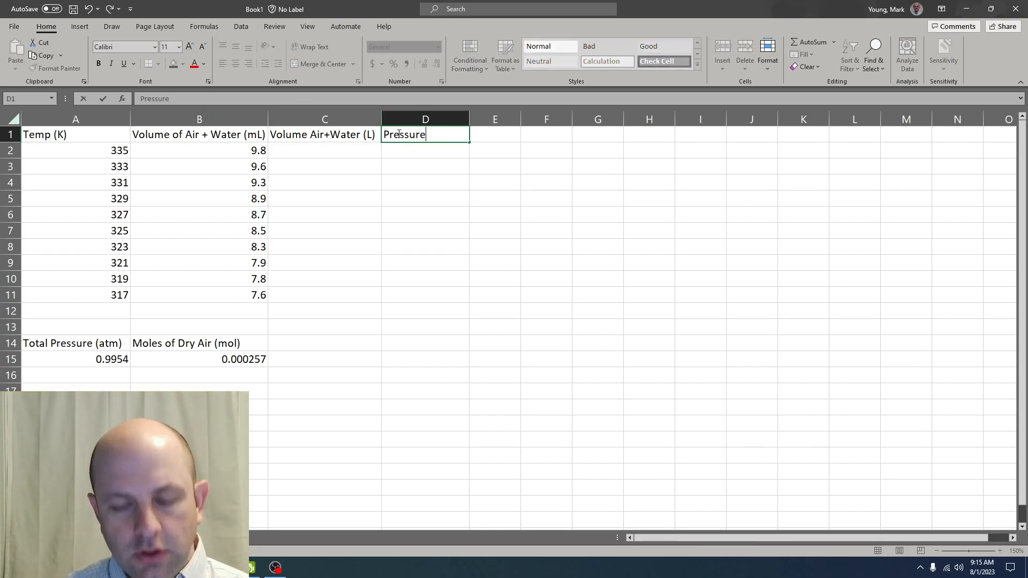
type(" Air")
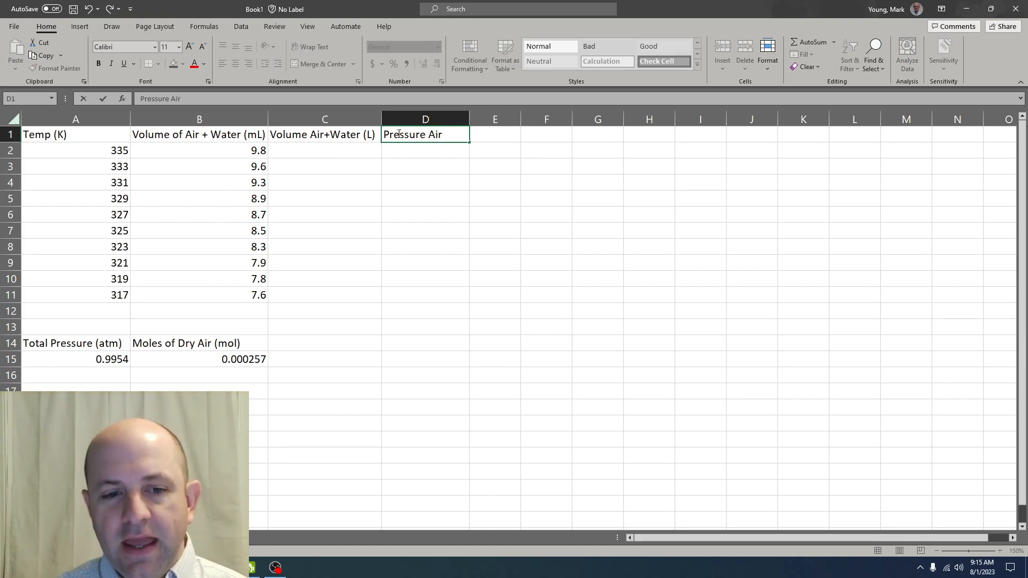
key("BackSpace")
key("BackSpace")
key("BackSpace")
key("BackSpace")
type("Dry Air (atm)")
key("Return")
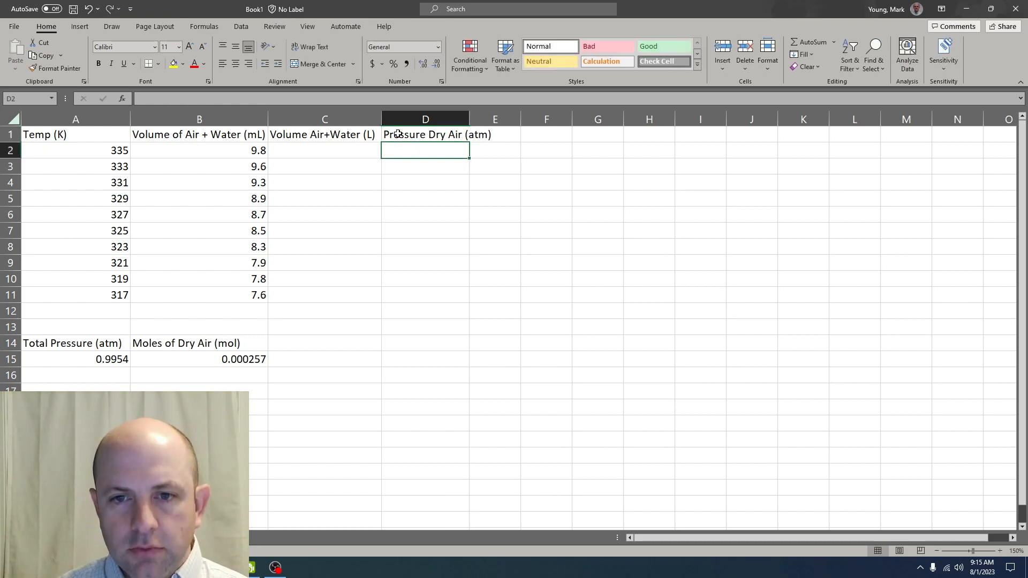
left_click_drag(470, 119, 495, 122)
Enter the heading "Pressure Water (atm)" in E1 and widen columns E and F
left_click(531, 138)
type("Pressure")
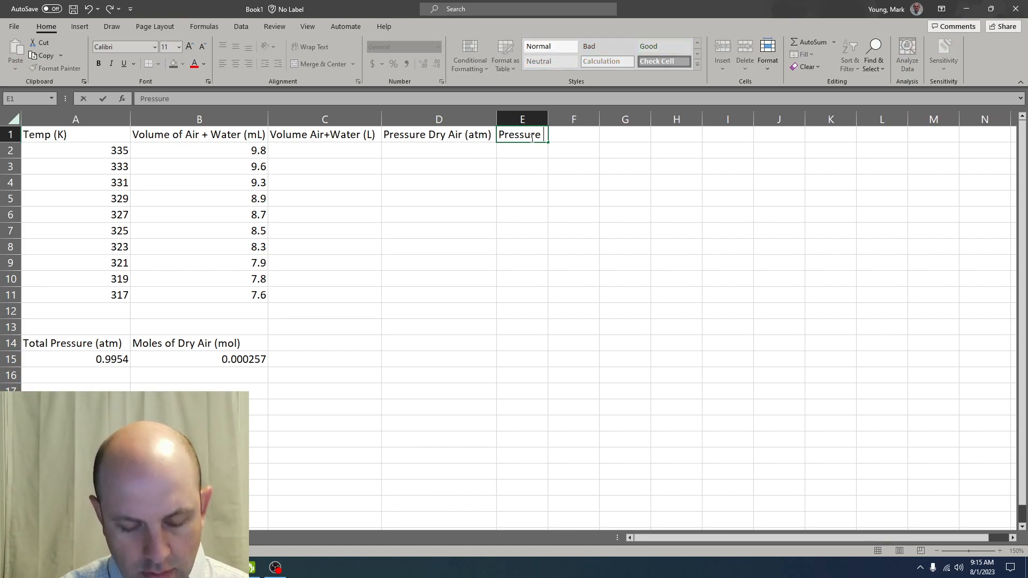
type(" Water (atm)")
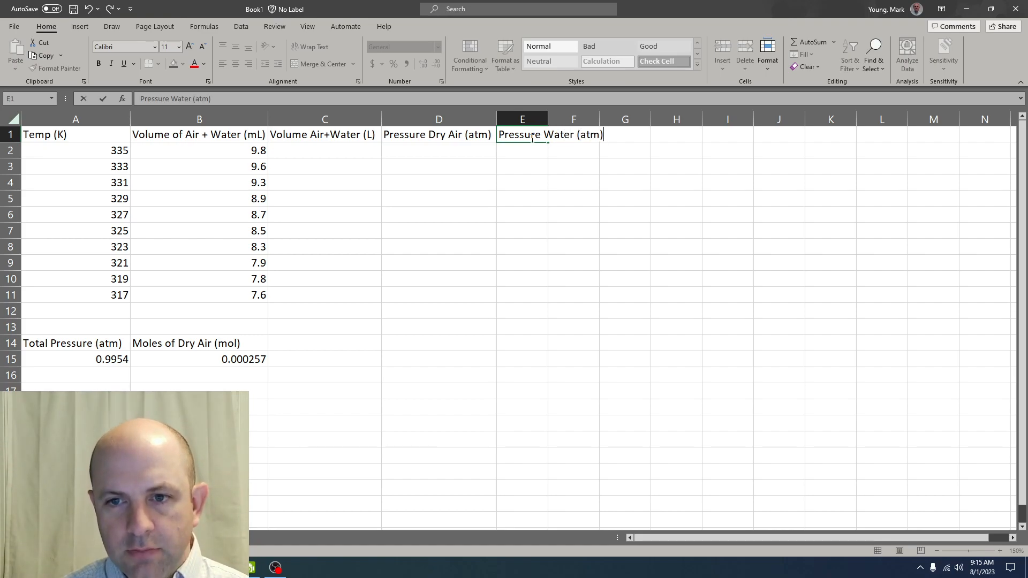
key("Return")
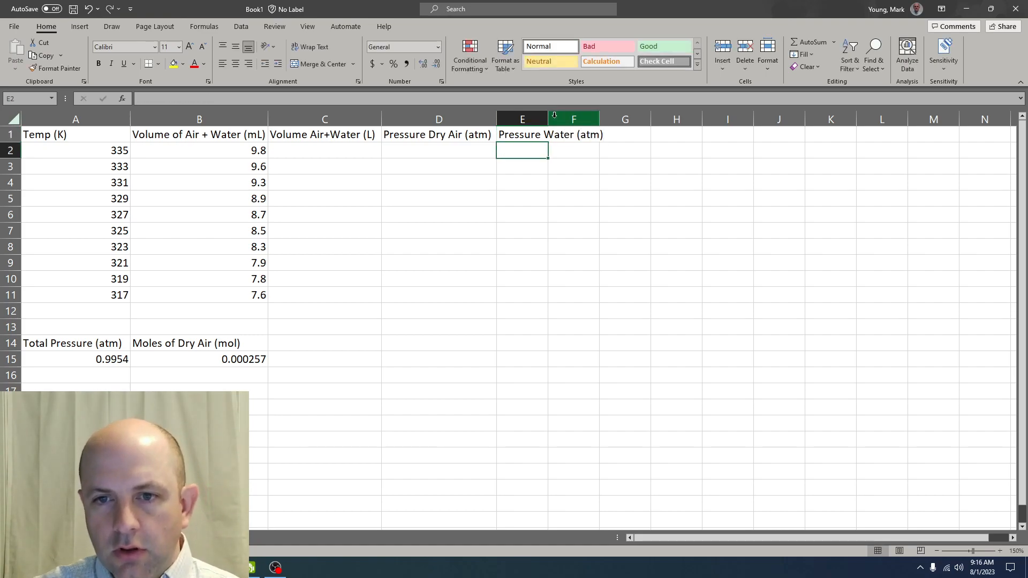
left_click_drag(548, 119, 702, 120)
Enter the heading "Ln(Pwater)" in F1 for the natural log of the water pressure
left_click(655, 136)
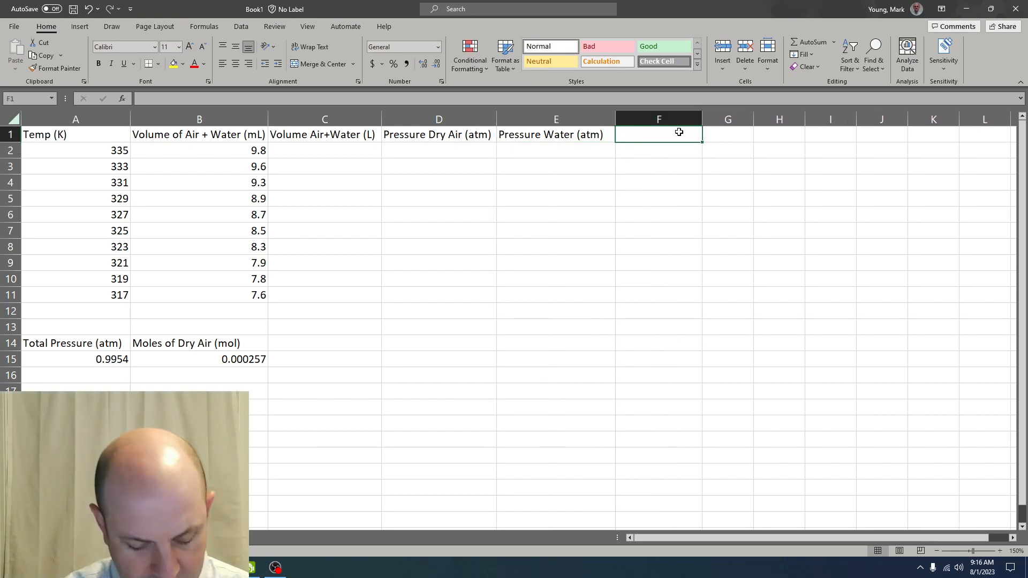
type("LN")
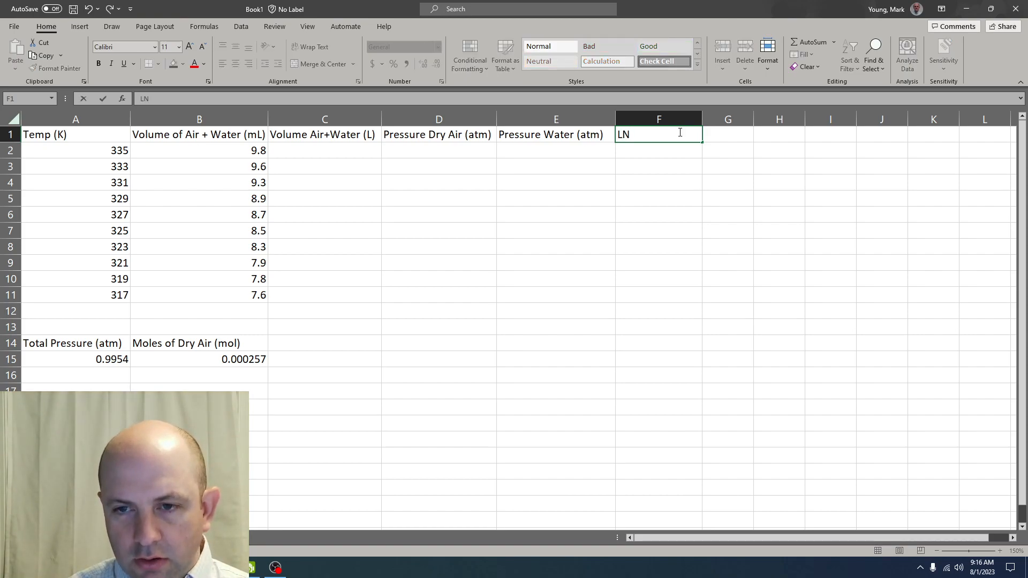
key("BackSpace")
type("n(Pwater)")
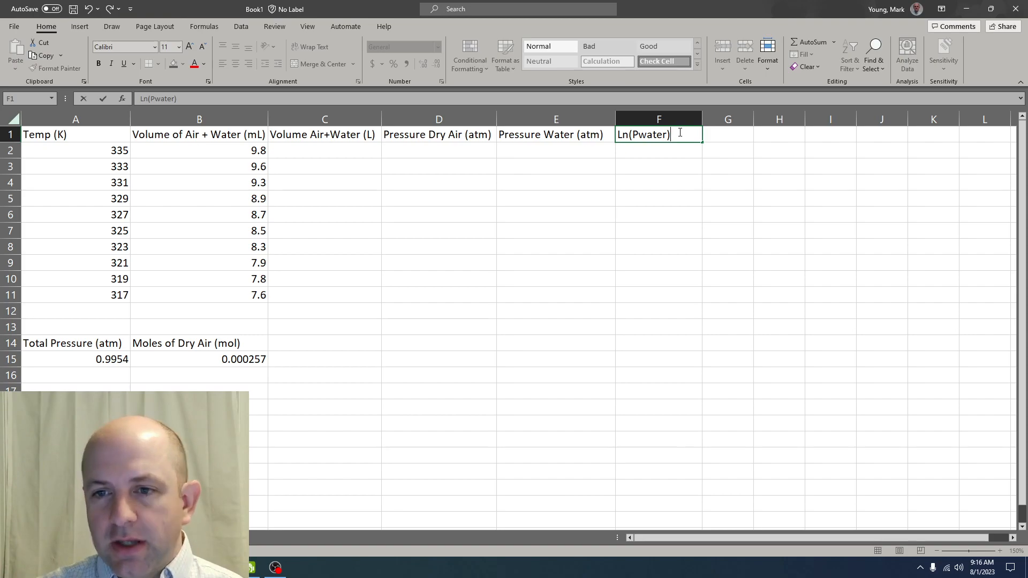
Enter the heading "1/Temp (1/K)" in G1 and widen column G to fit it
left_click(726, 134)
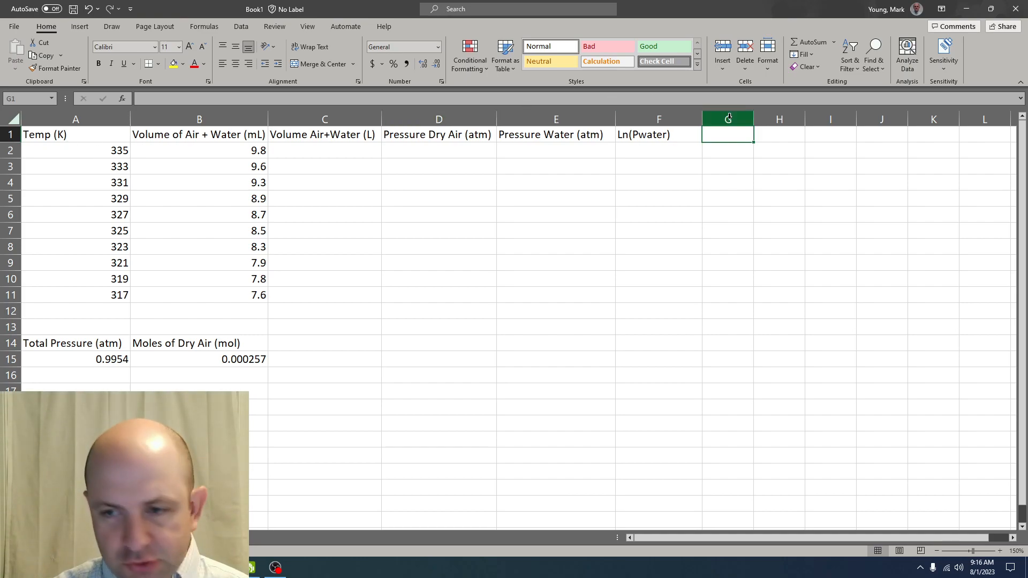
type("1/Temp")
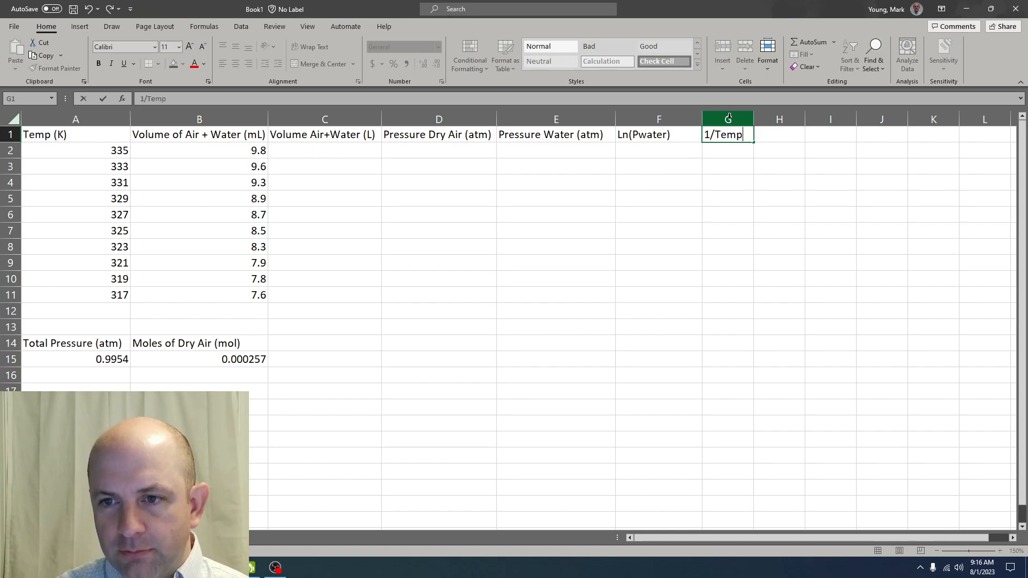
type(" (1/")
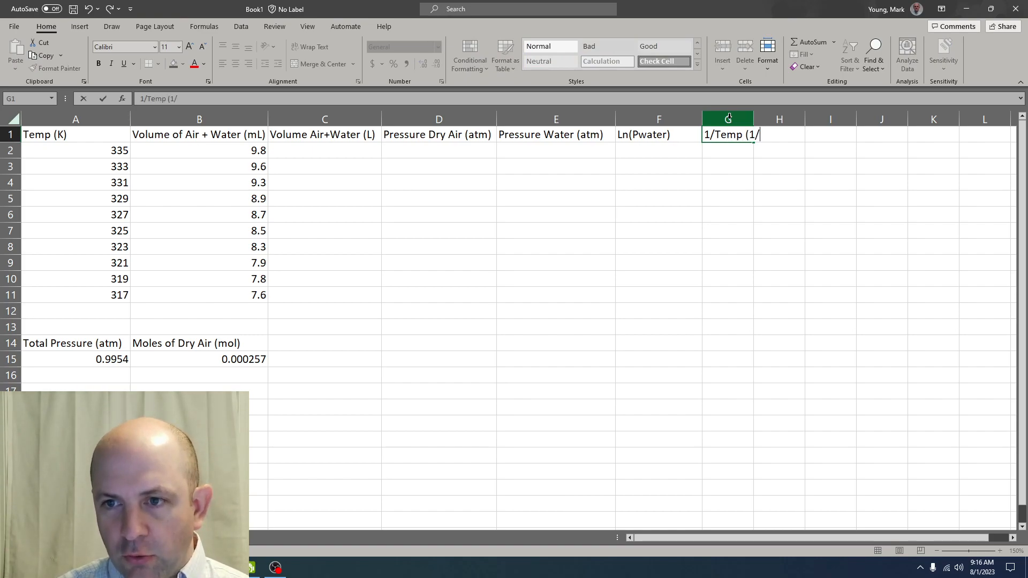
type("K)")
key("Return")
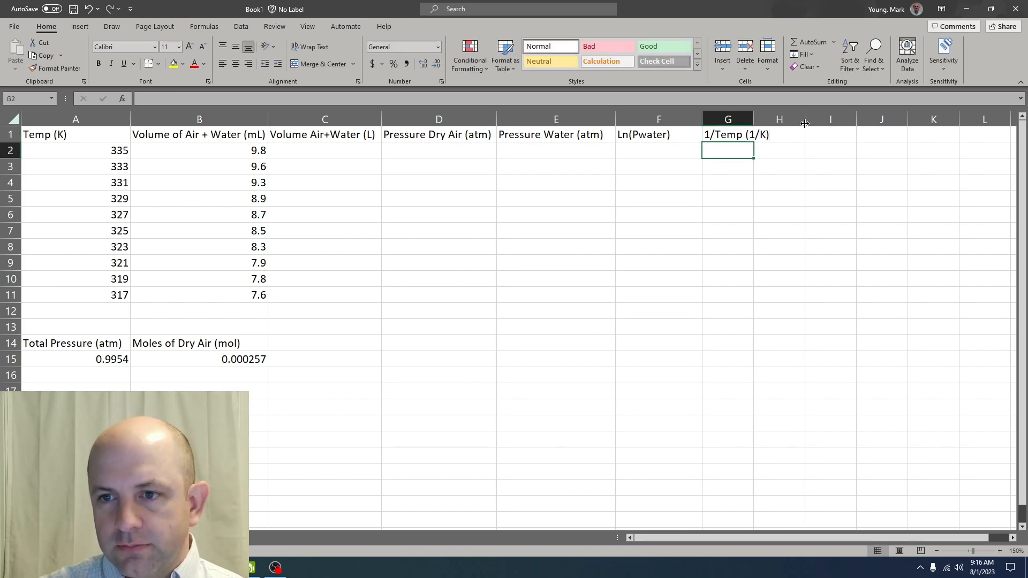
left_click_drag(754, 121, 777, 121)
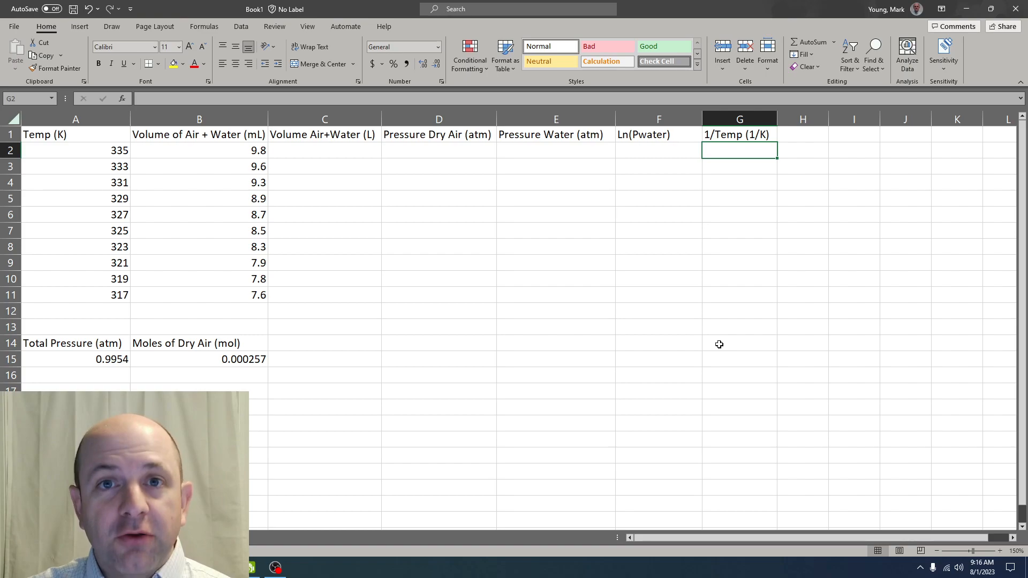
Enter the formula =B2/1000 in C2 to convert the first volume from millilitres to litres
left_click(325, 149)
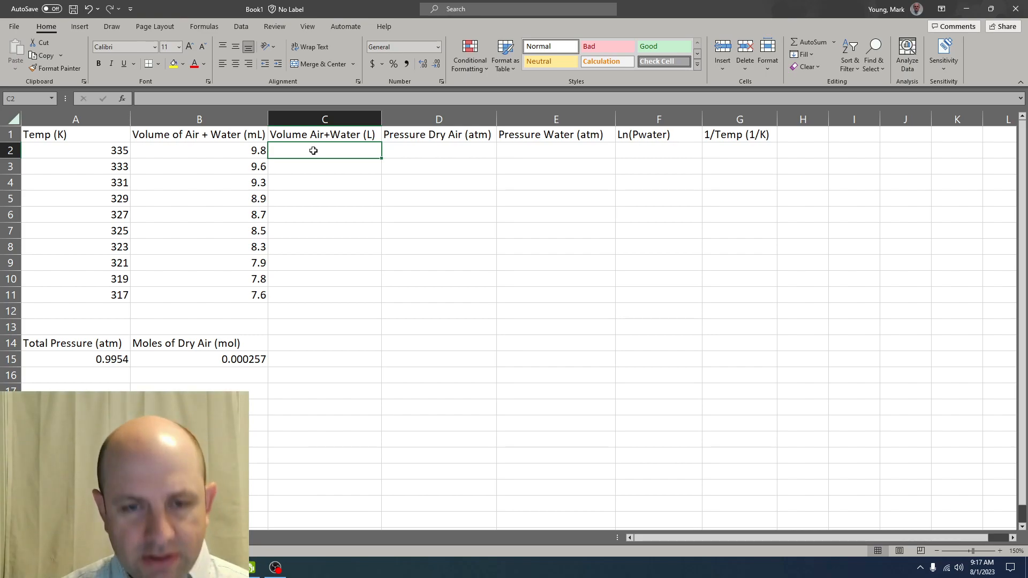
type("=")
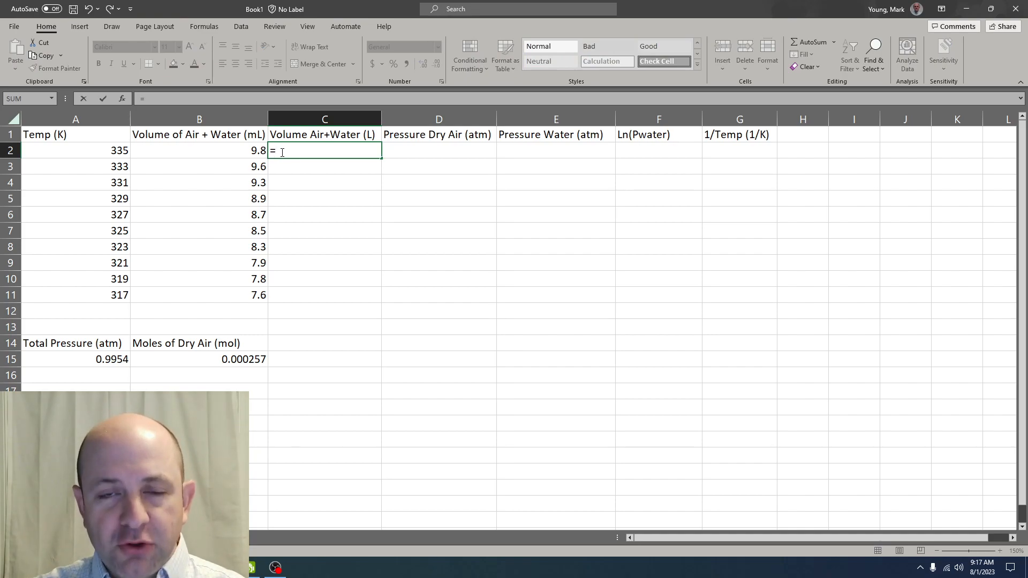
left_click(231, 153)
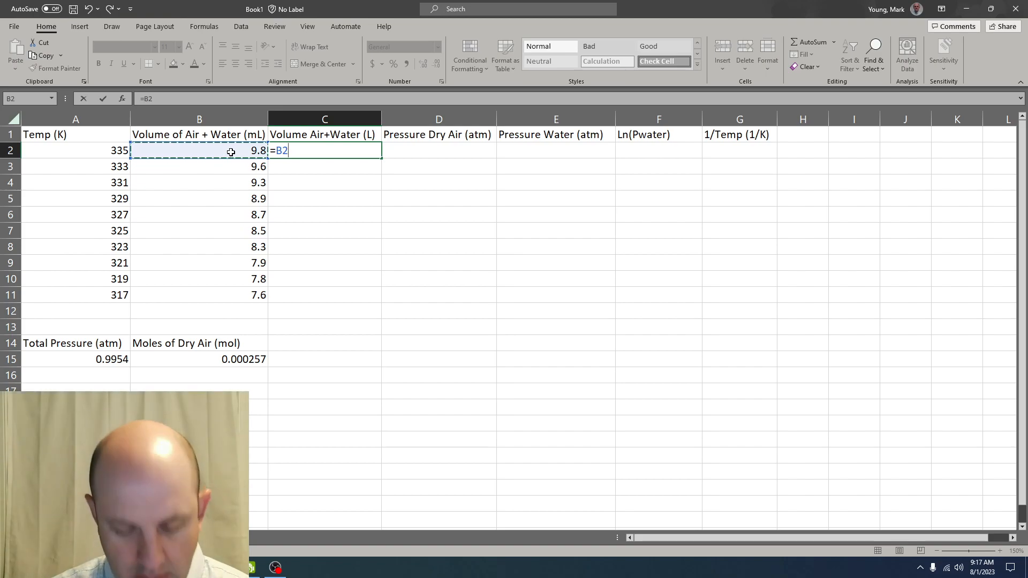
type("/1000")
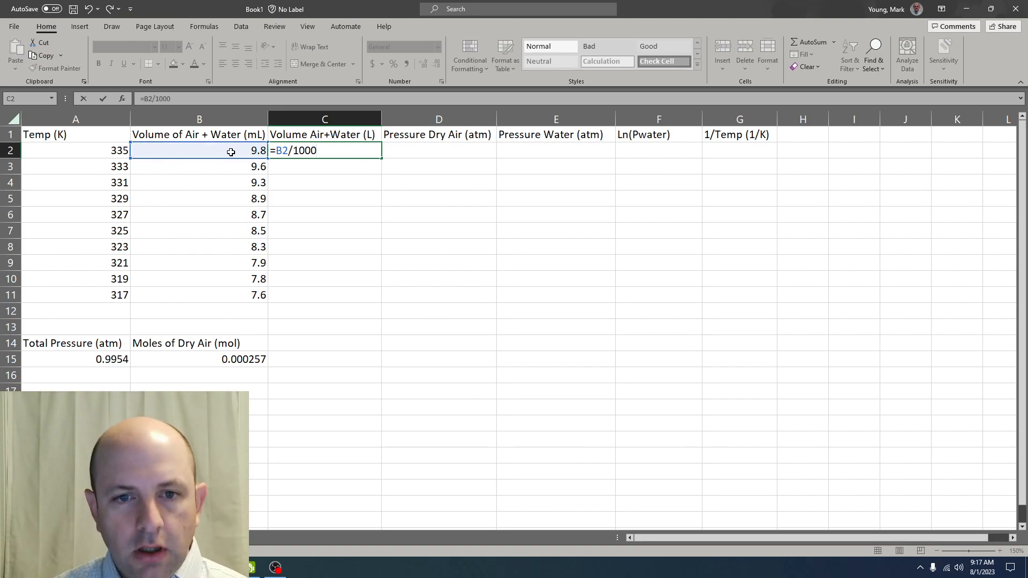
key("Return")
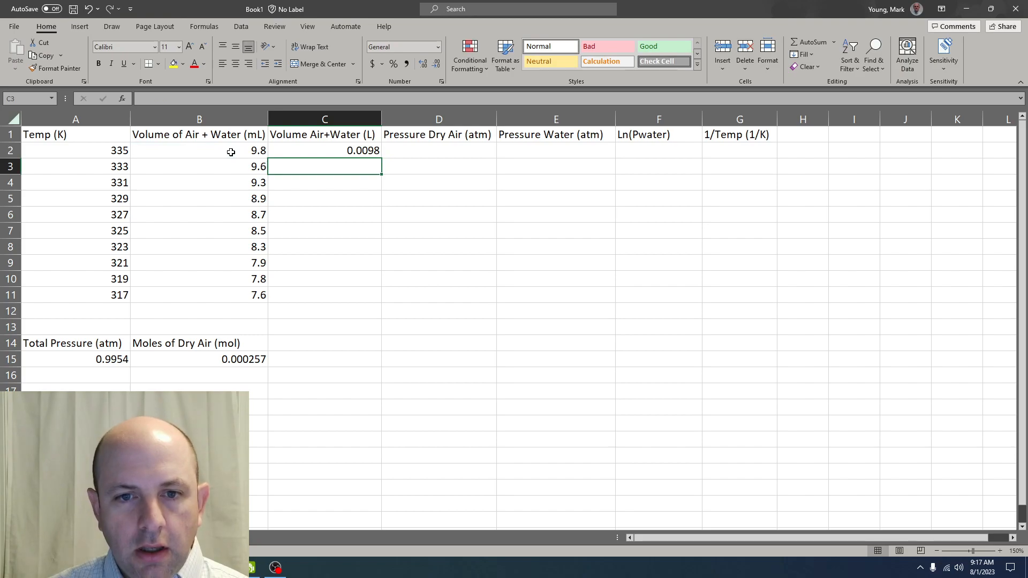
Fill the litre conversion formula from C2 down through C11 and check the copied formula in C3
left_click(358, 151)
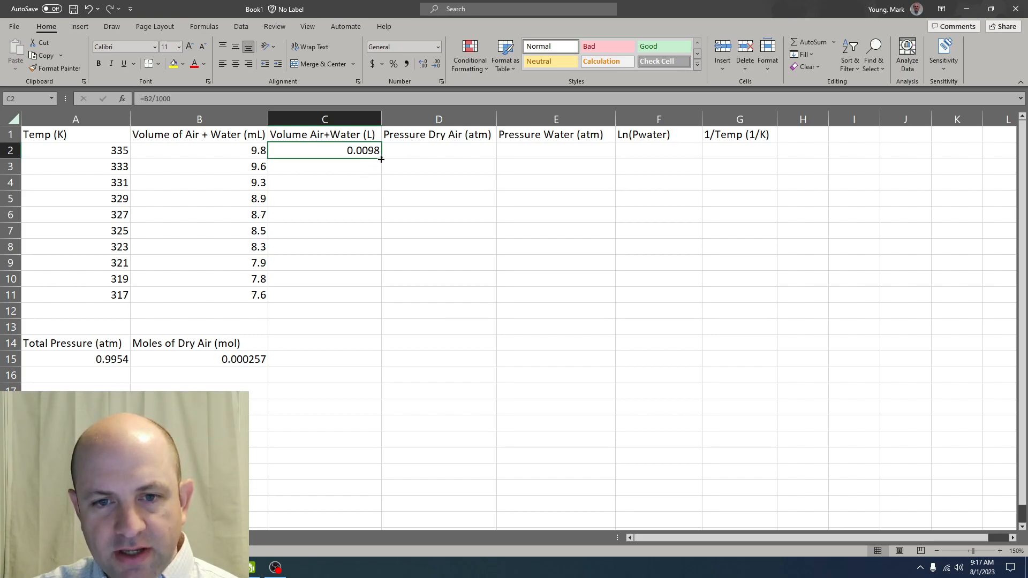
left_click_drag(381, 159, 374, 302)
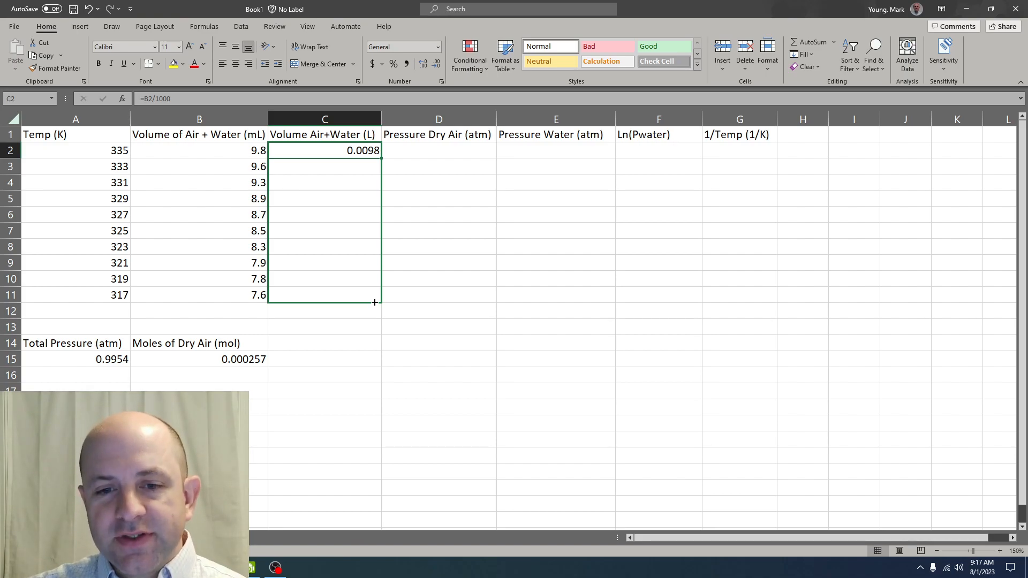
left_click_drag(375, 302, 374, 301)
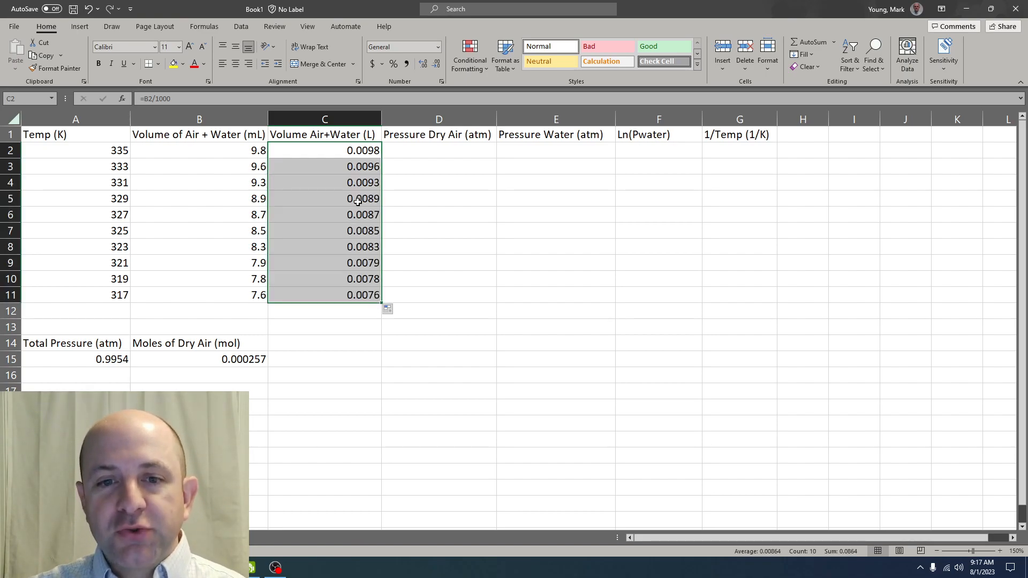
left_click(321, 166)
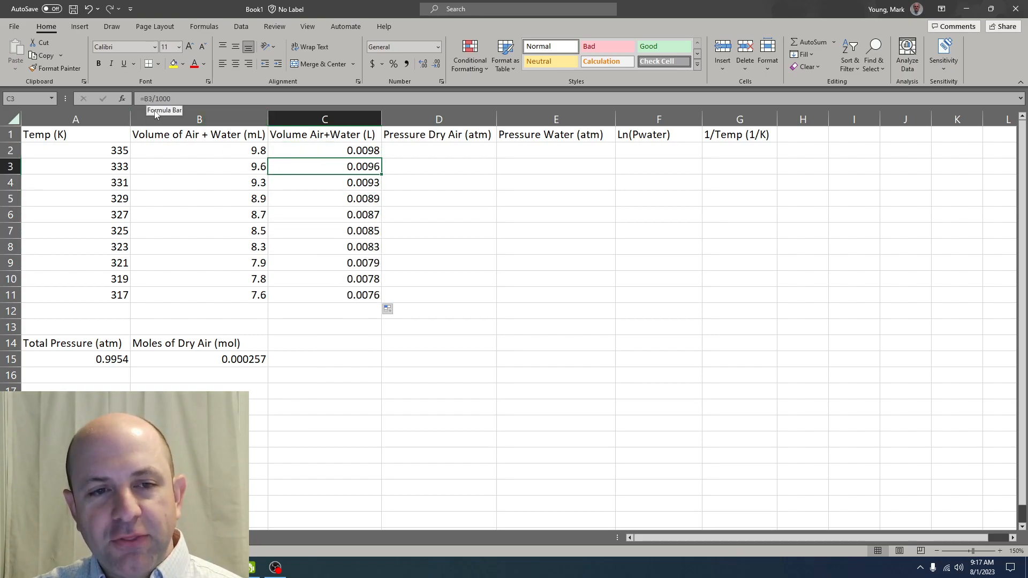
Check that the copied litre conversion formulas in C4, C5 and C6 each refer to the volume in their own row
left_click(334, 183)
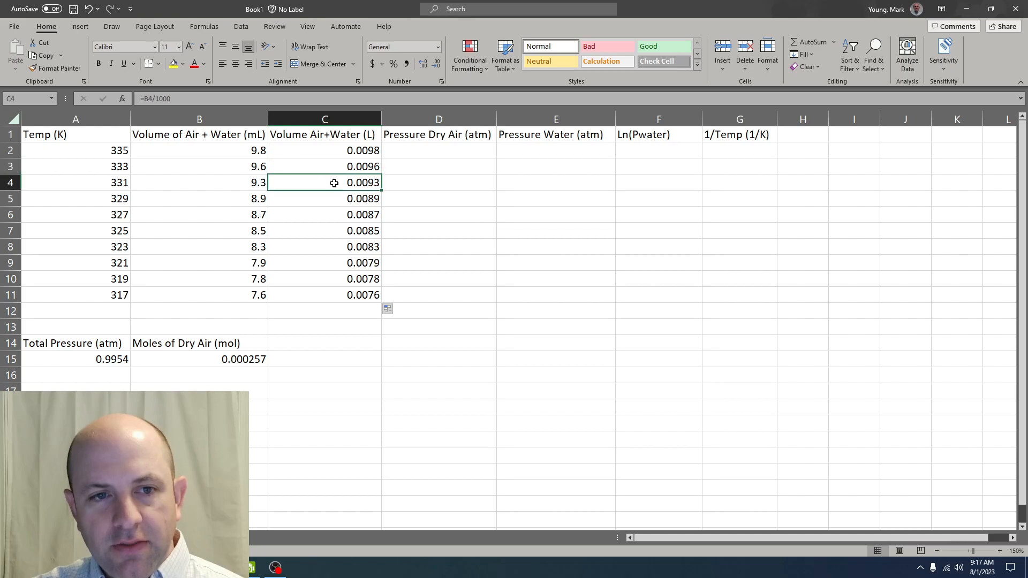
left_click(201, 184)
left_click(333, 182)
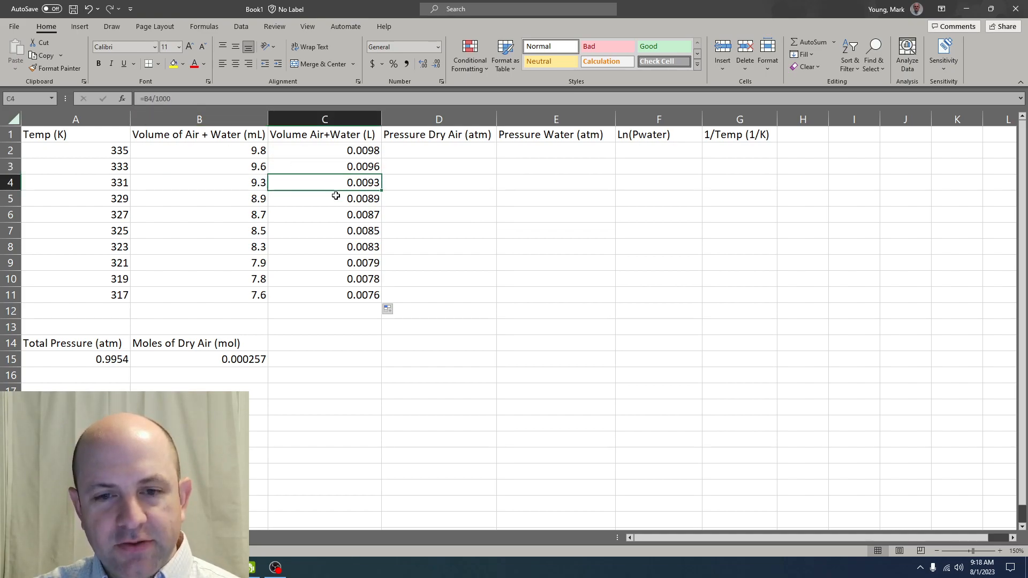
left_click(336, 199)
left_click(339, 216)
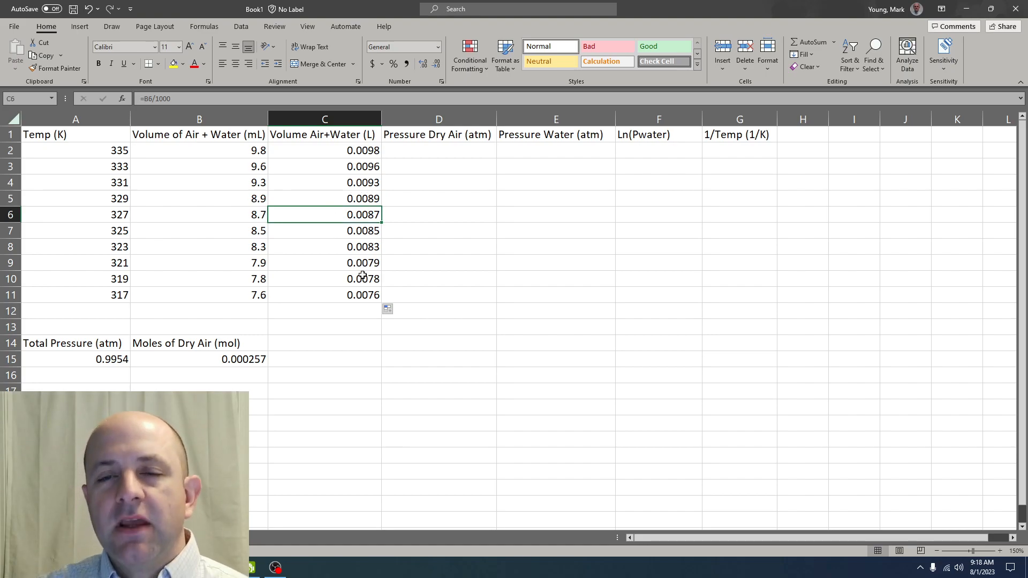
left_click(323, 154)
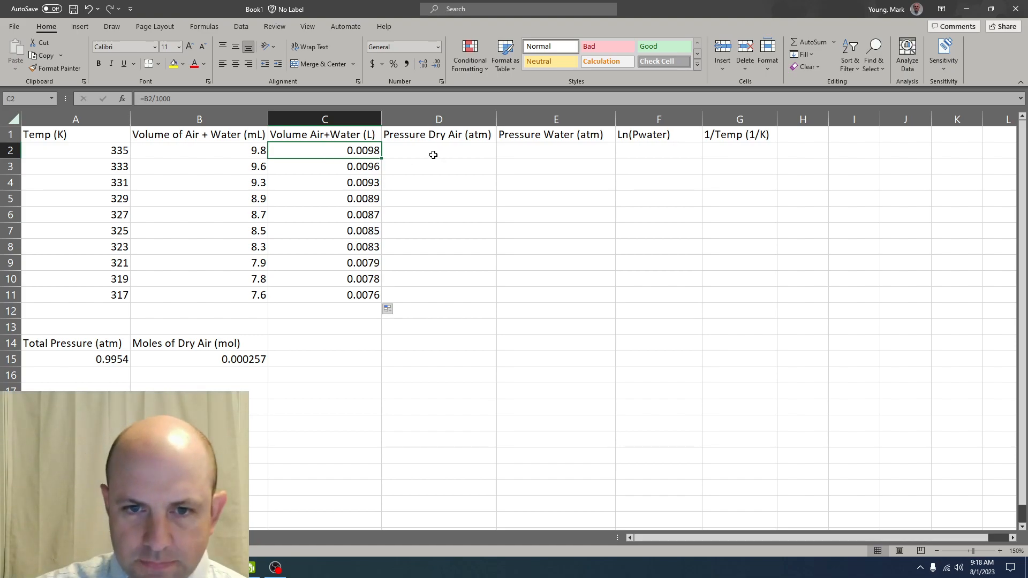
left_click(432, 152)
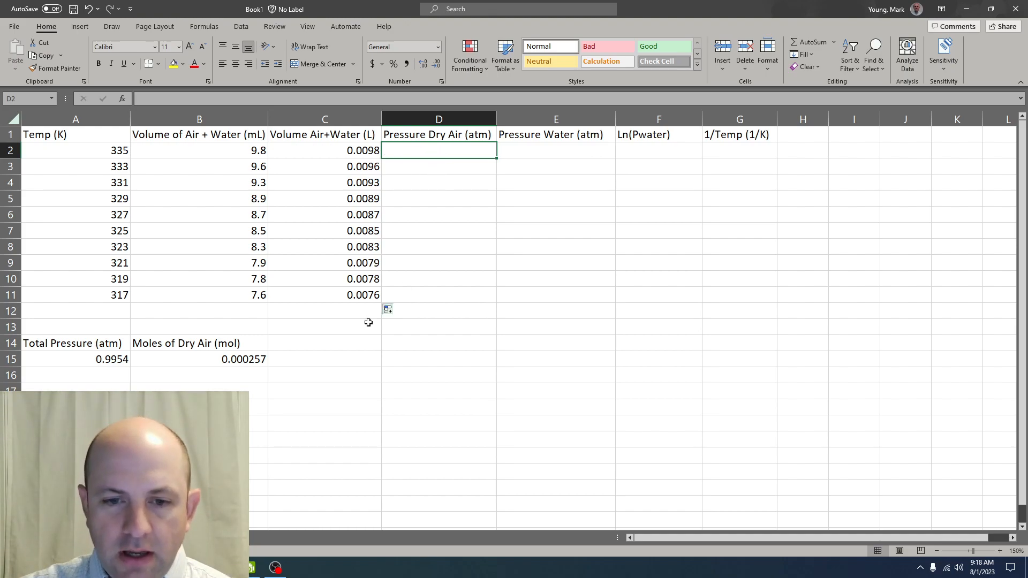
Enter the note "B#/1000" in C12 beneath the litre volumes to show how that column is calculated
left_click(333, 308)
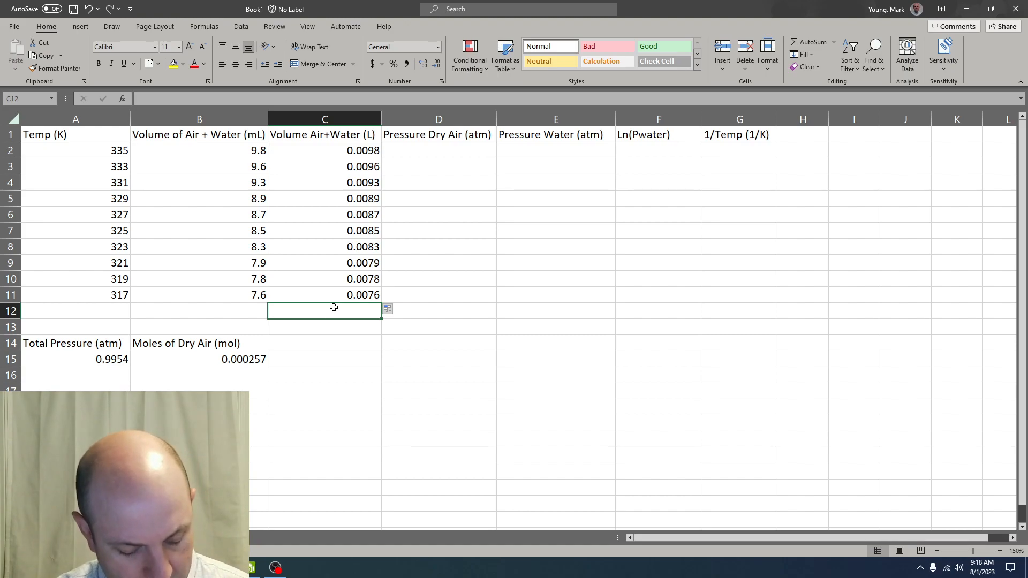
type("B#")
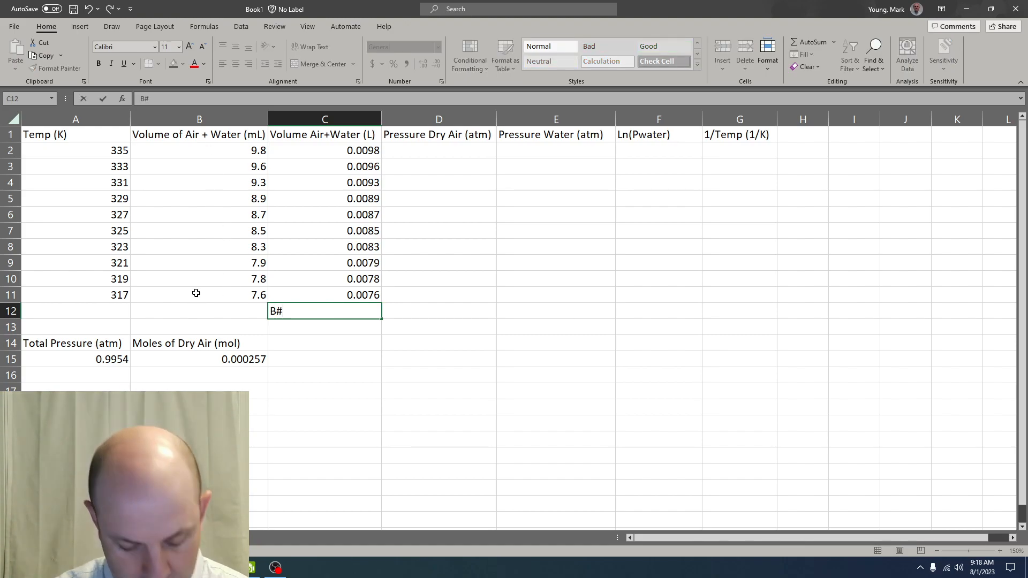
type("/1-")
key("BackSpace")
type("000")
key("Return")
key("Up")
key("Up")
key("Down")
key("Right")
key("Up")
key("Left")
key("Down")
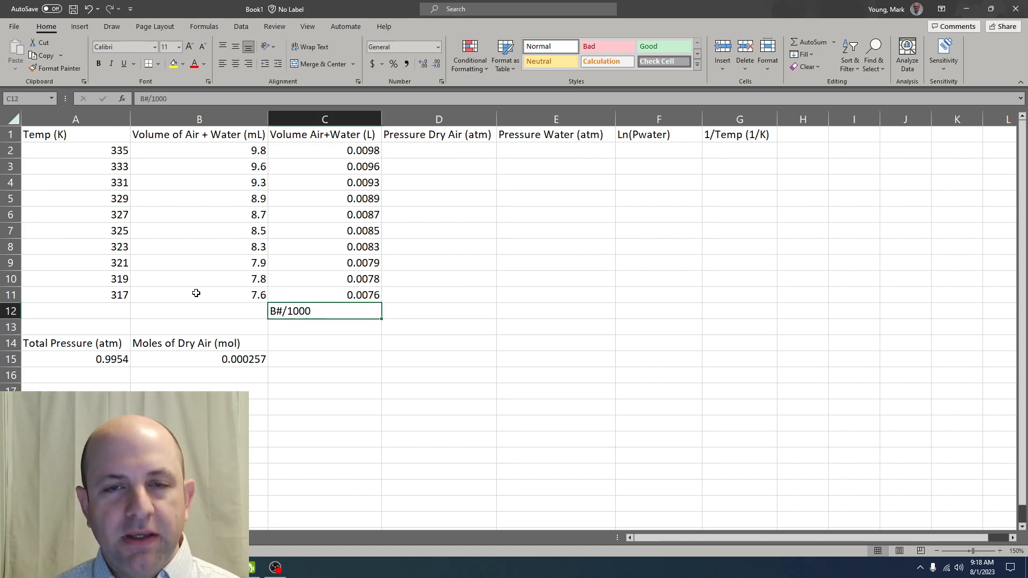
key("Right")
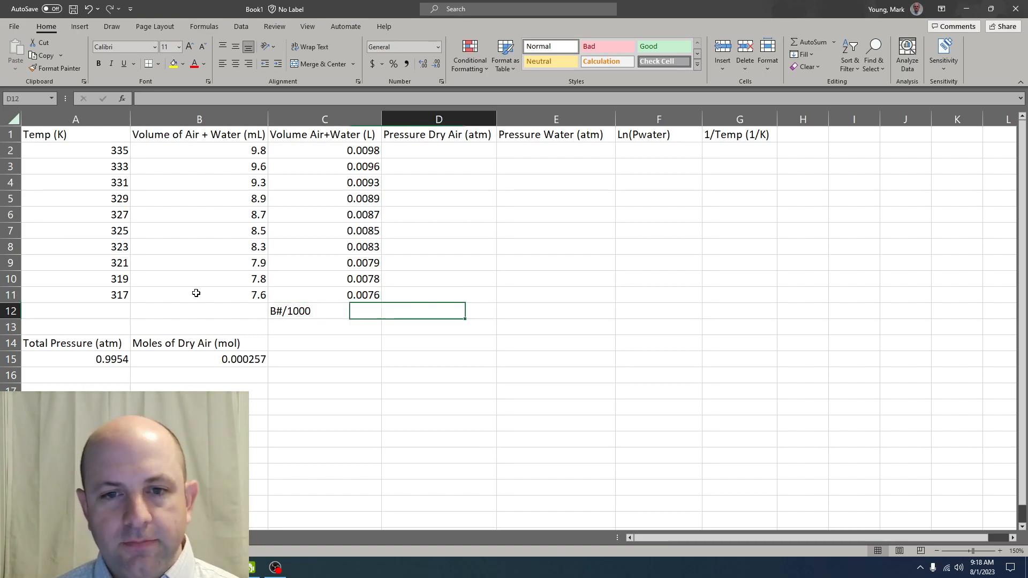
key("Up")
key("Up")
key("Up")
key("Up")
key("Up")
key("Up")
key("Up")
key("Up")
key("Up")
key("Up")
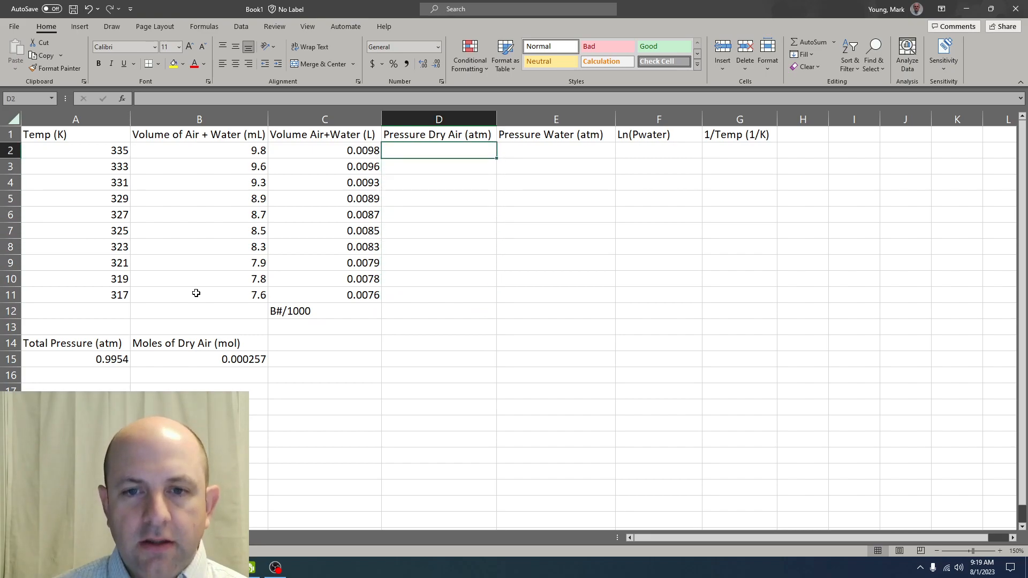
Enter the note "P=nRT/V" in D12 beneath the dry air pressure column
left_click(429, 310)
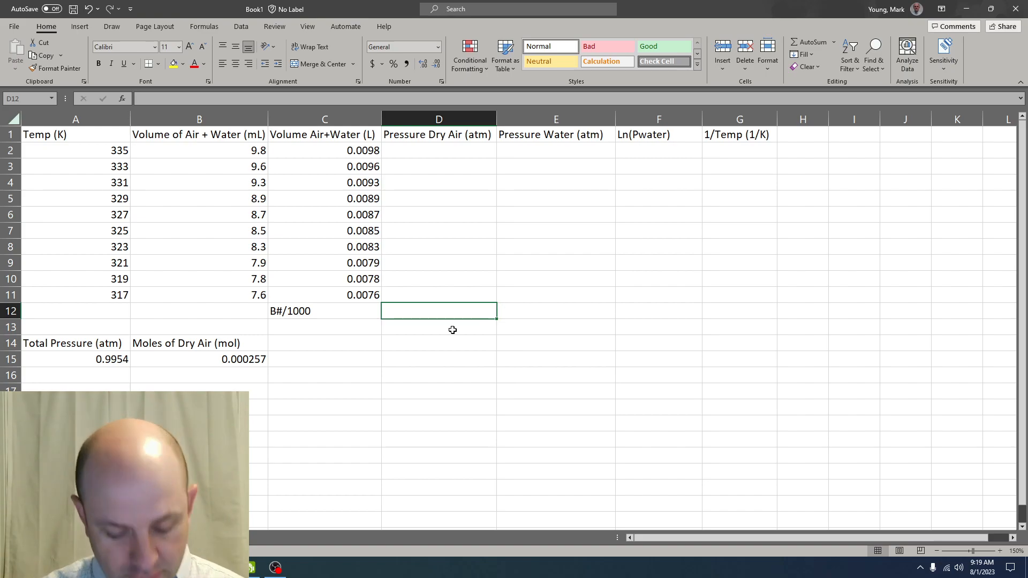
type("P")
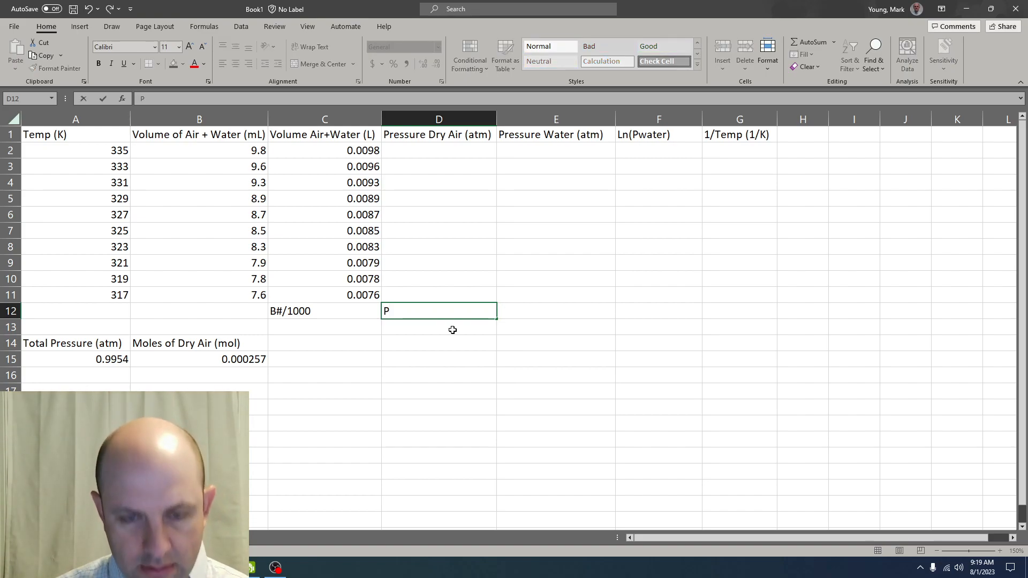
type("/")
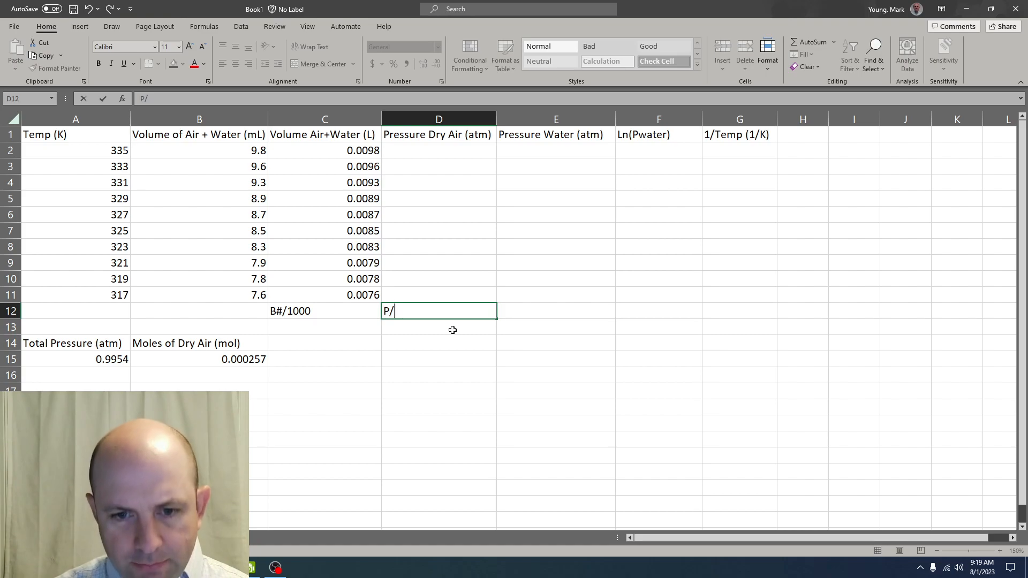
key("BackSpace")
type("=nRT/V")
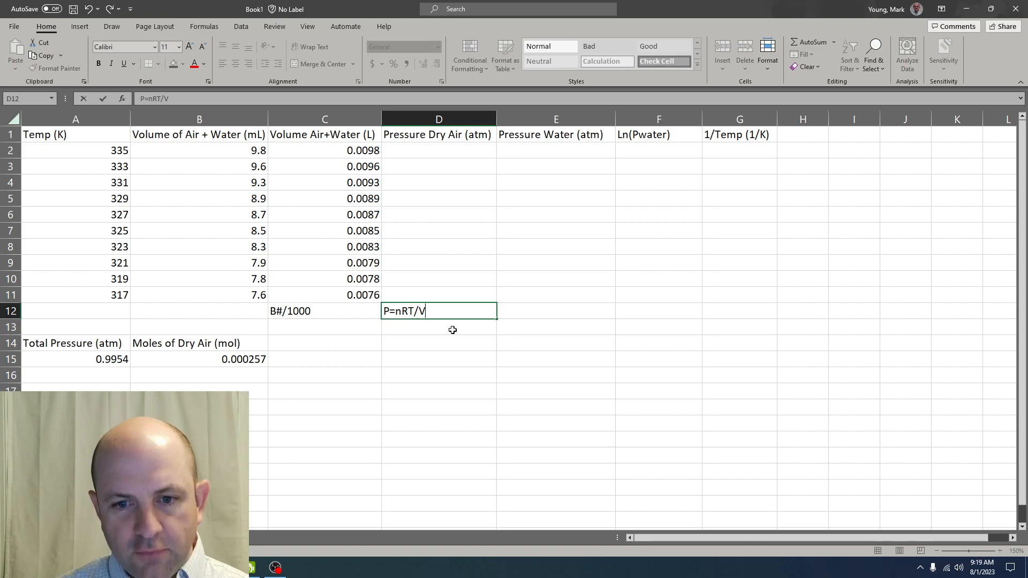
key("Return")
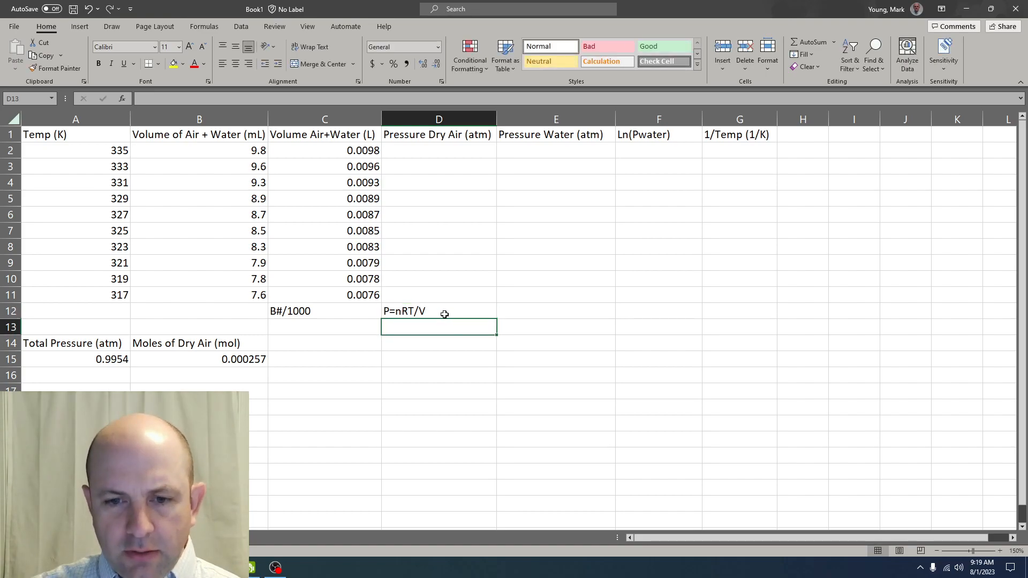
Examine the temperature and litre volume in rows 2 to 4 and the moles of dry air in B15 as inputs for the gas law
left_click(443, 317)
left_click(421, 154)
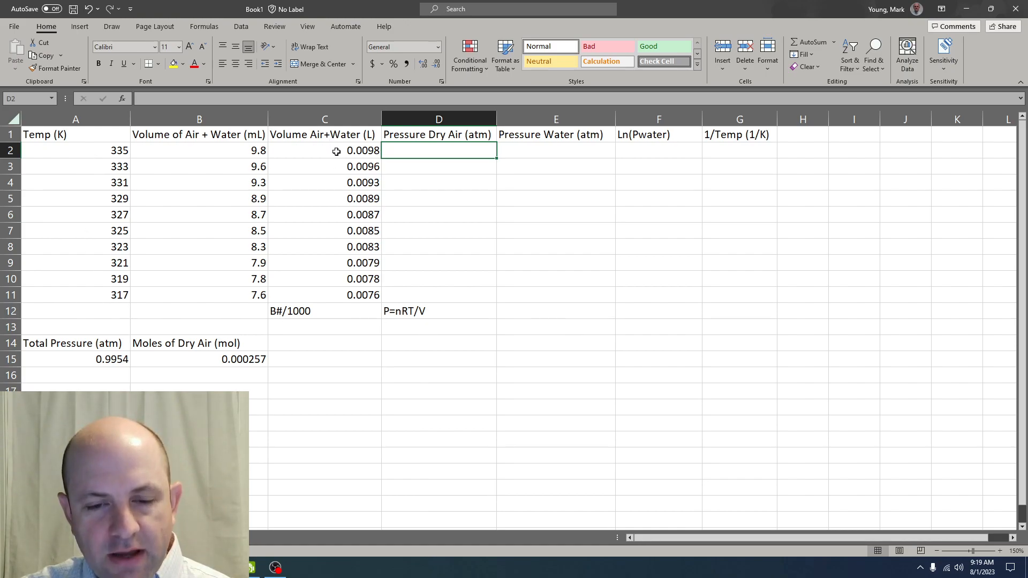
left_click(99, 151)
left_click(332, 151)
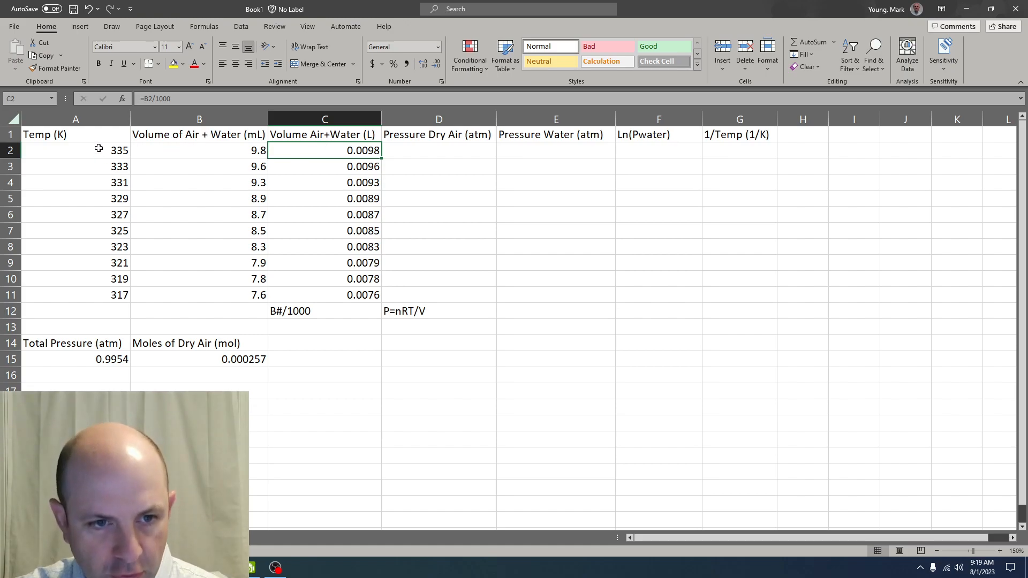
left_click(99, 167)
key("Right")
key("Right")
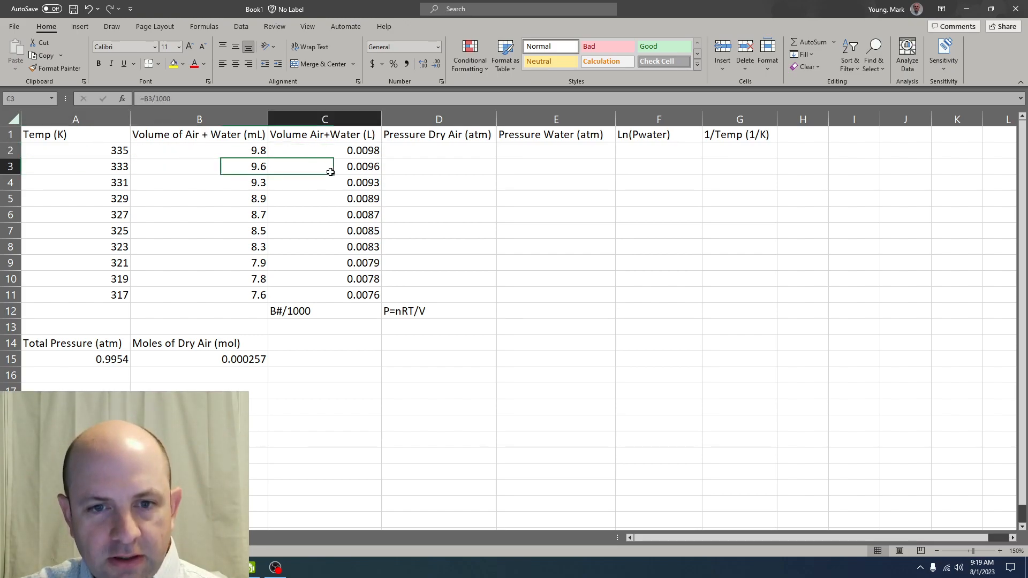
left_click(102, 183)
left_click(309, 184)
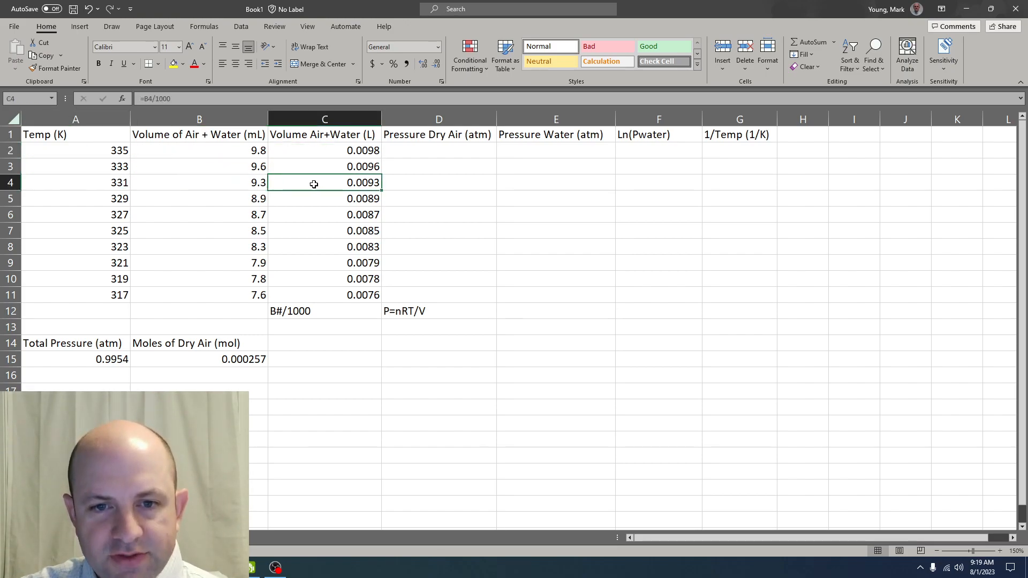
left_click(206, 362)
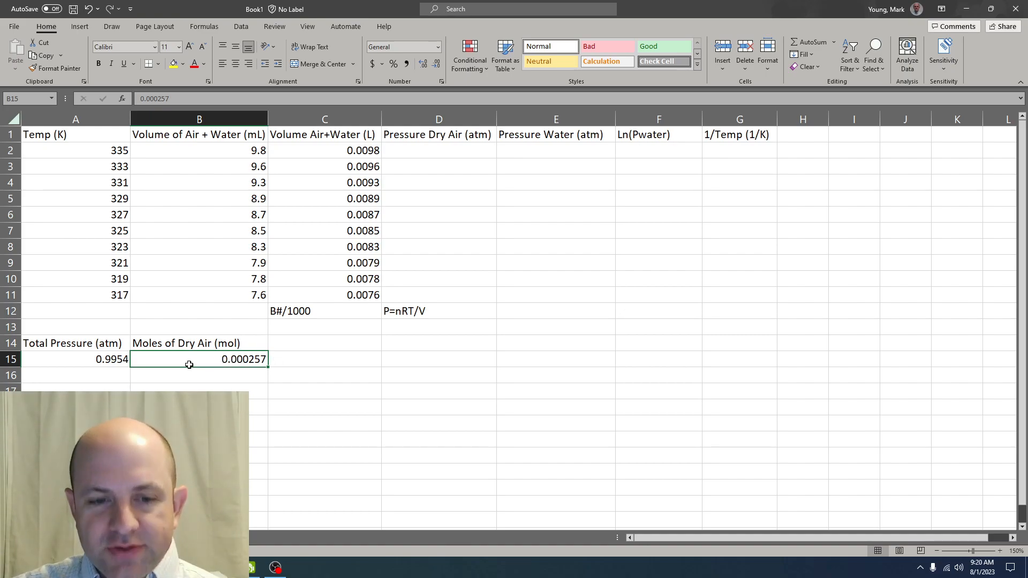
left_click(213, 375)
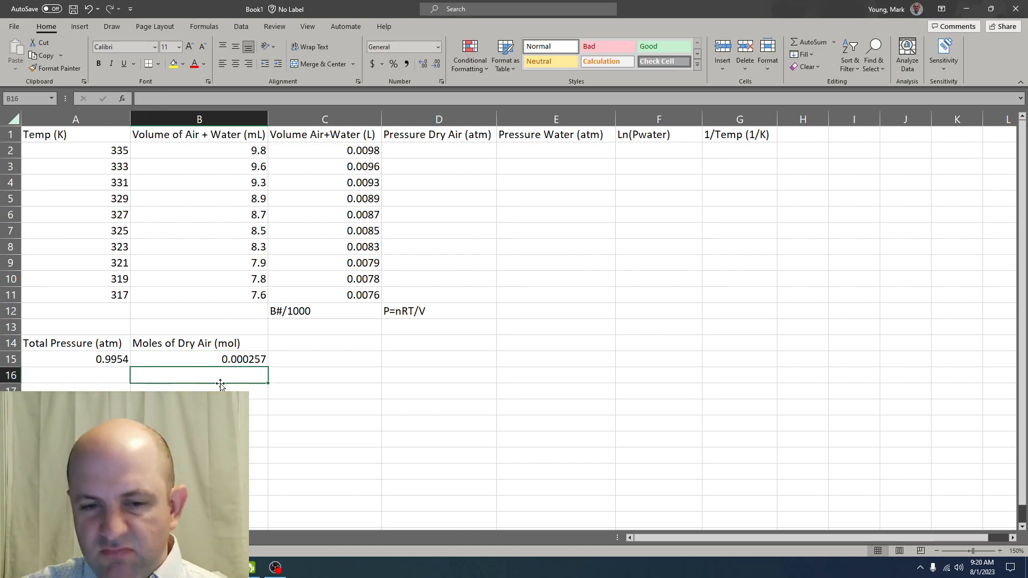
Enter the formula =$B$15*0.08206*A2/C2 in D2 to calculate the first dry air pressure
left_click(425, 153)
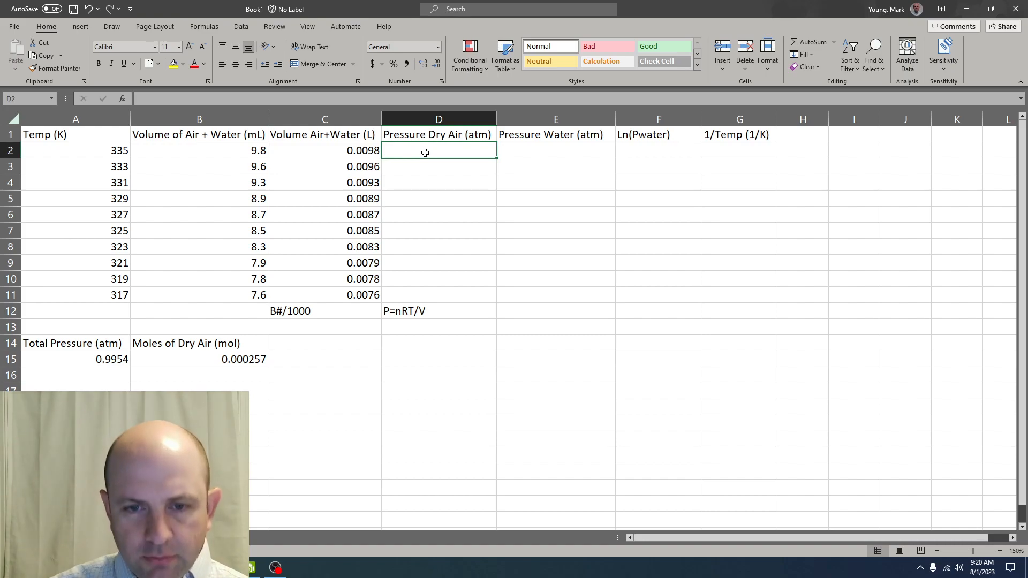
type("=")
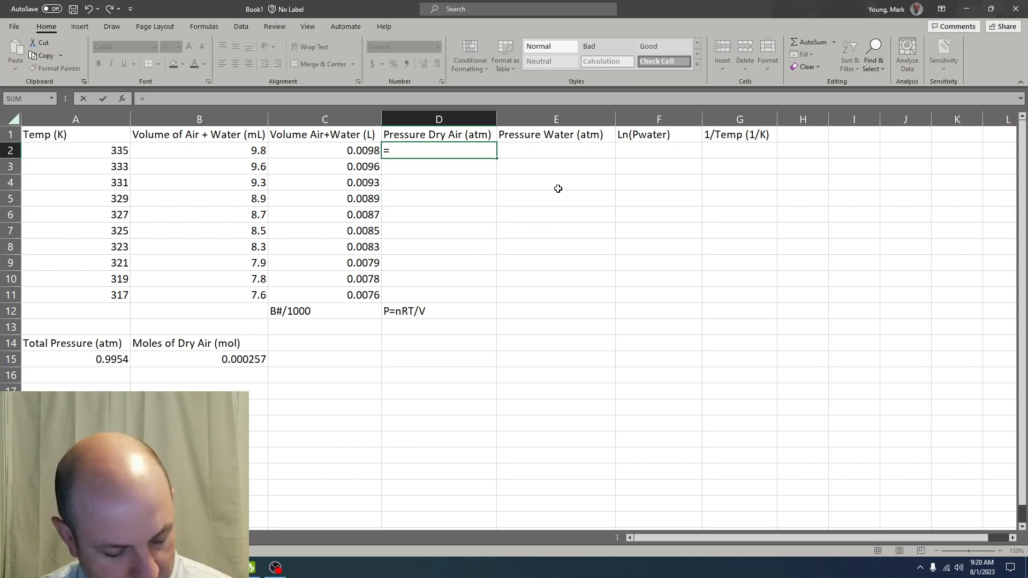
type("$B")
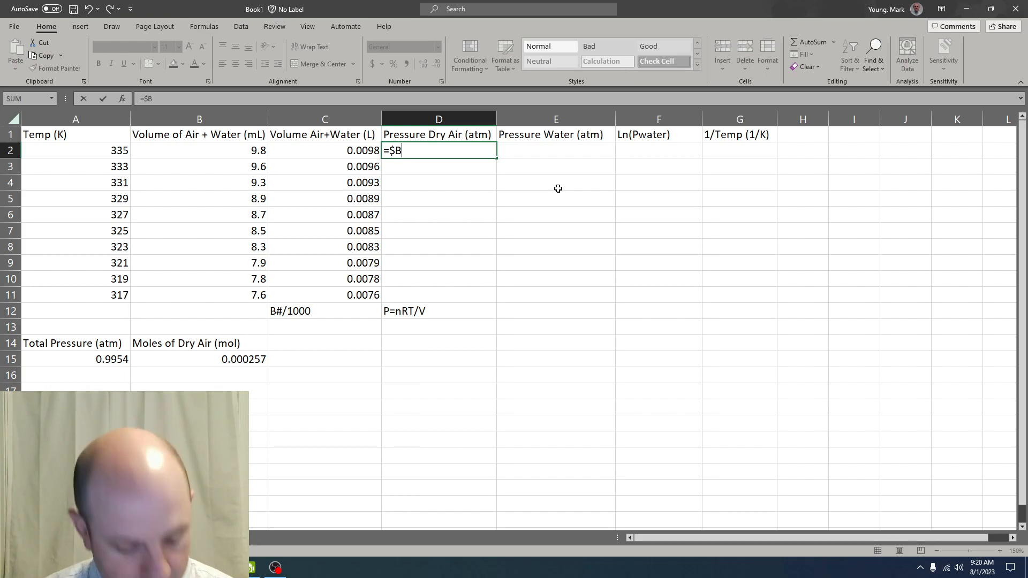
type("$15*0.08206*")
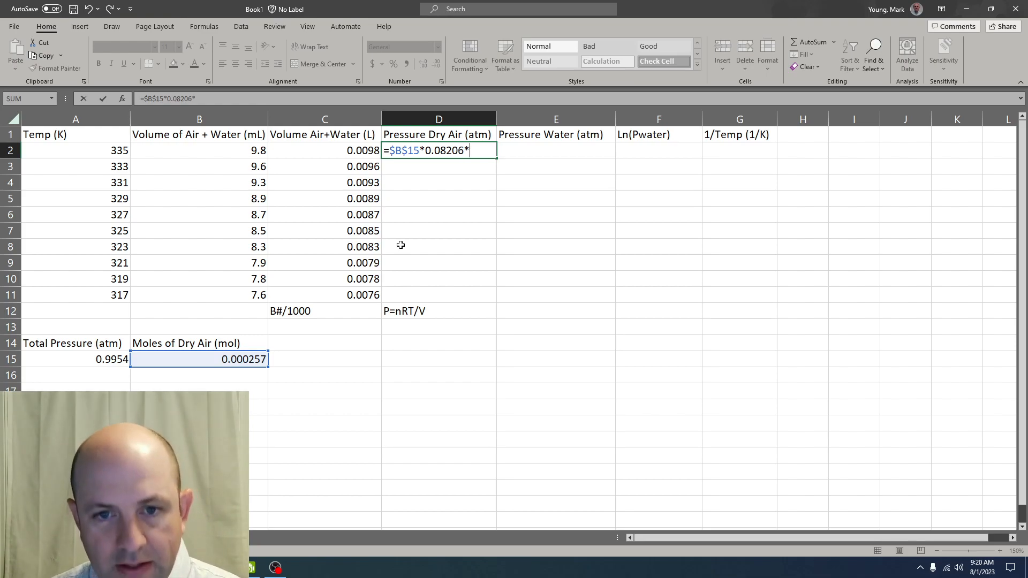
left_click(84, 149)
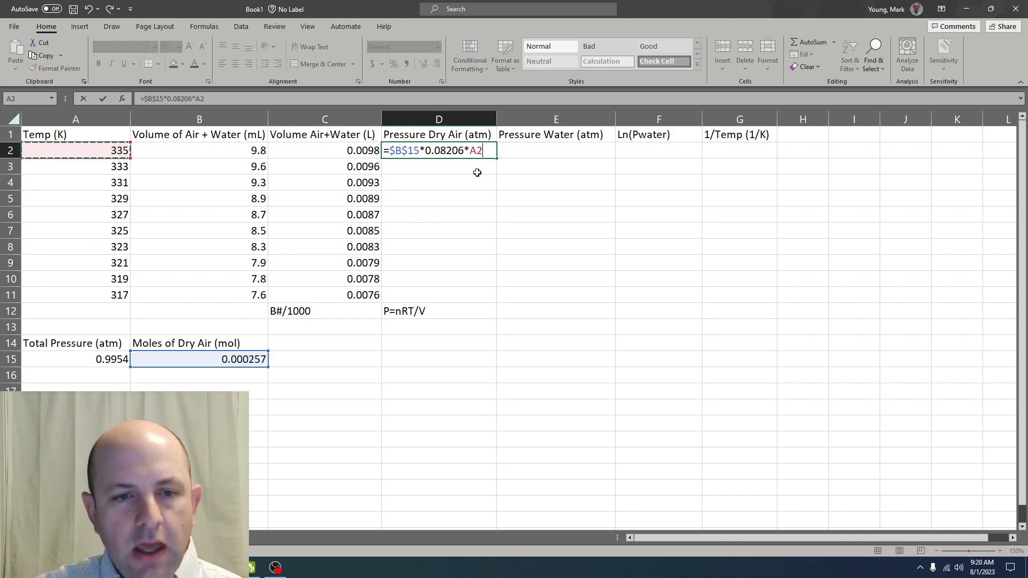
type("/")
left_click(333, 150)
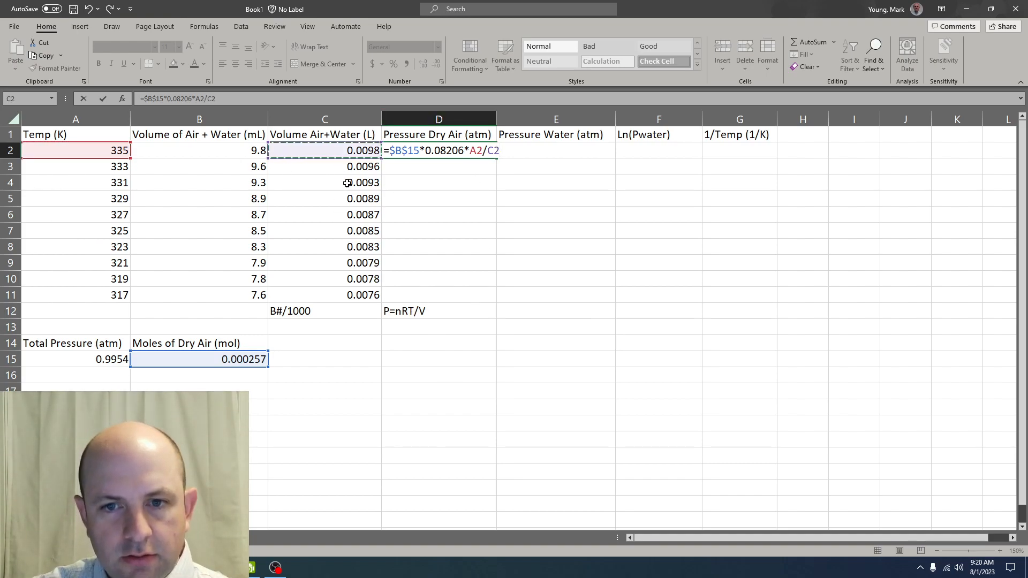
key("Return")
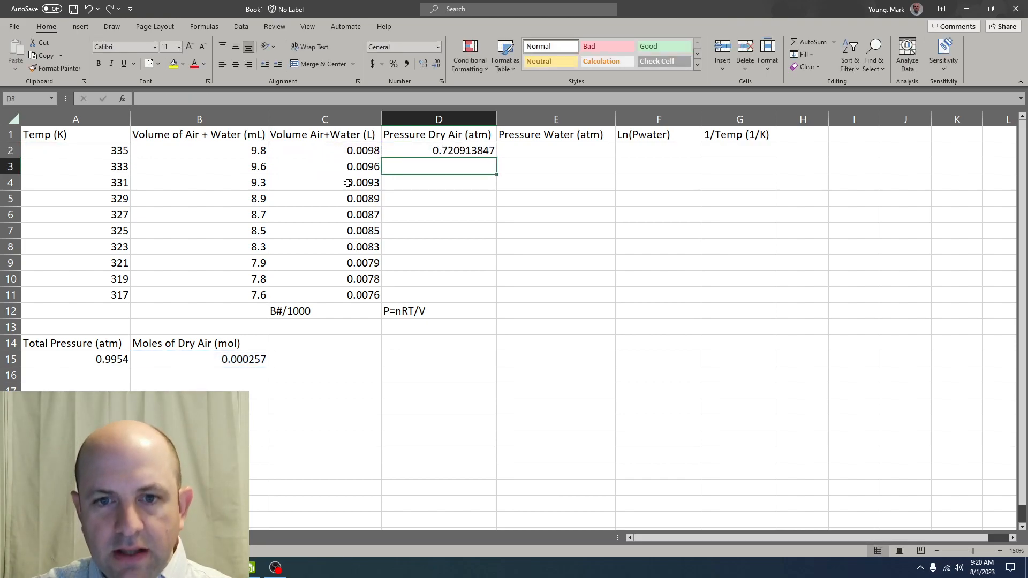
Fill the dry air pressure formula from D2 down through D11 and check the copied formulas in D3 to D5
left_click(482, 155)
left_click_drag(496, 158, 487, 300)
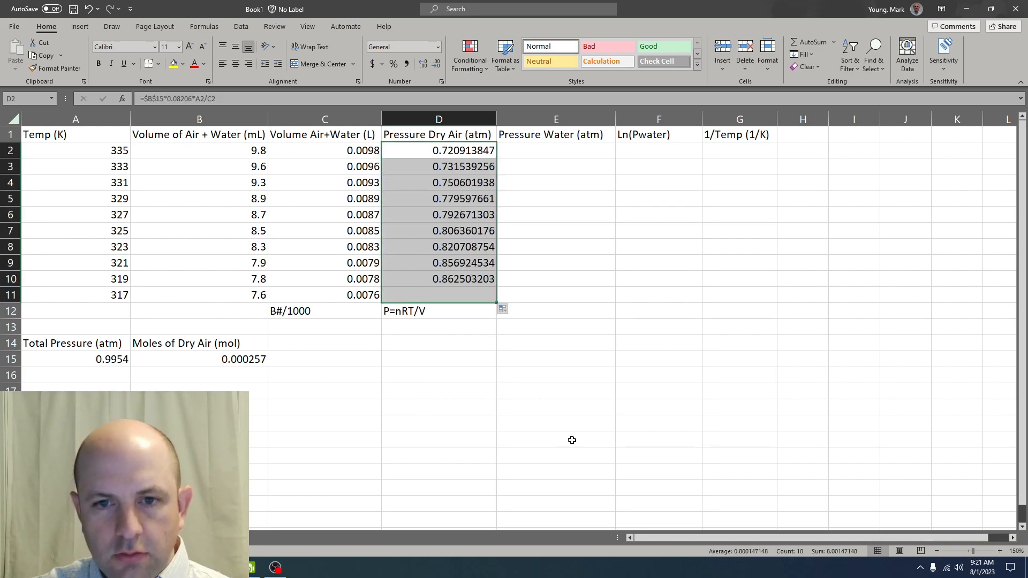
left_click(433, 168)
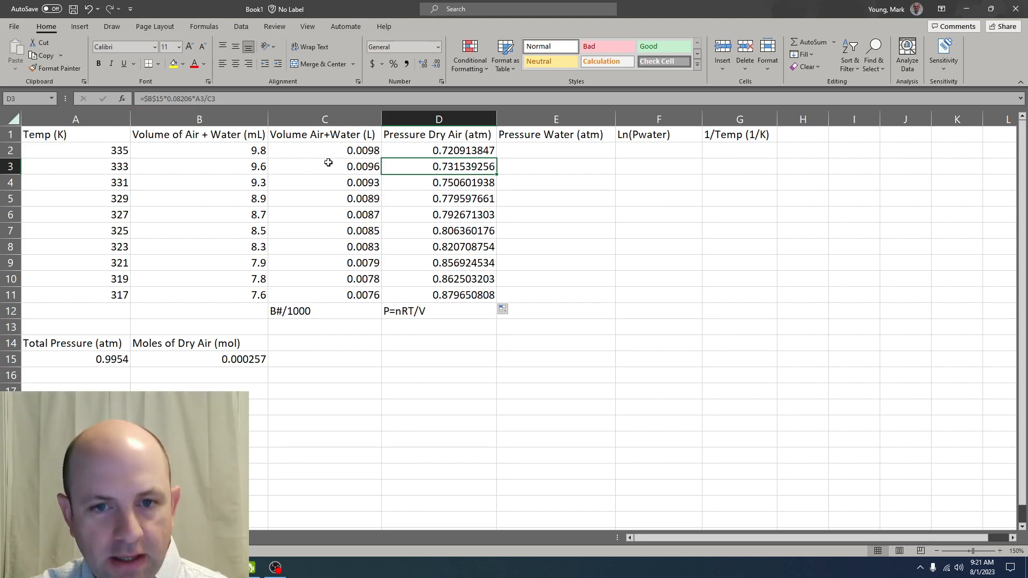
left_click(441, 182)
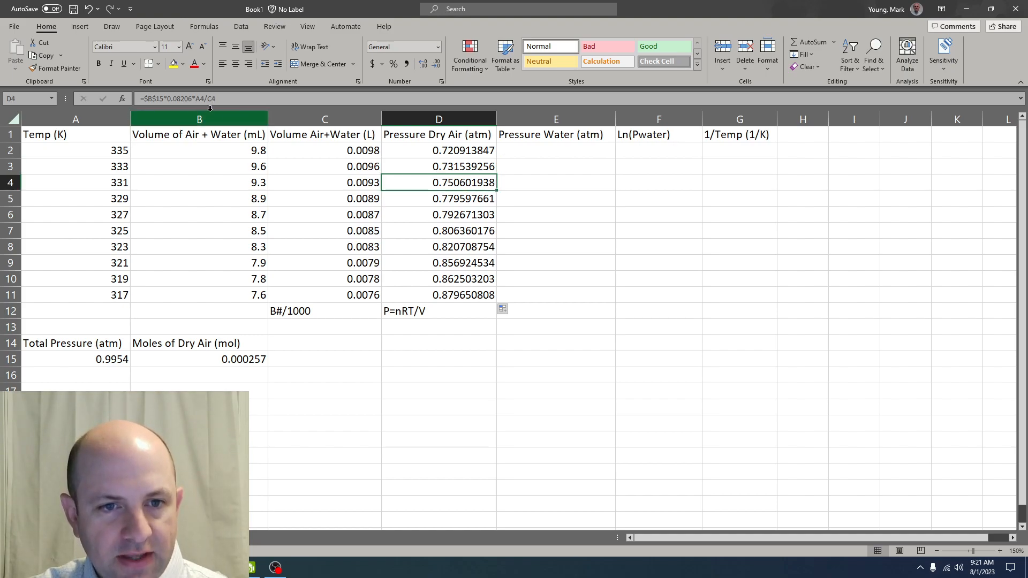
key("Down")
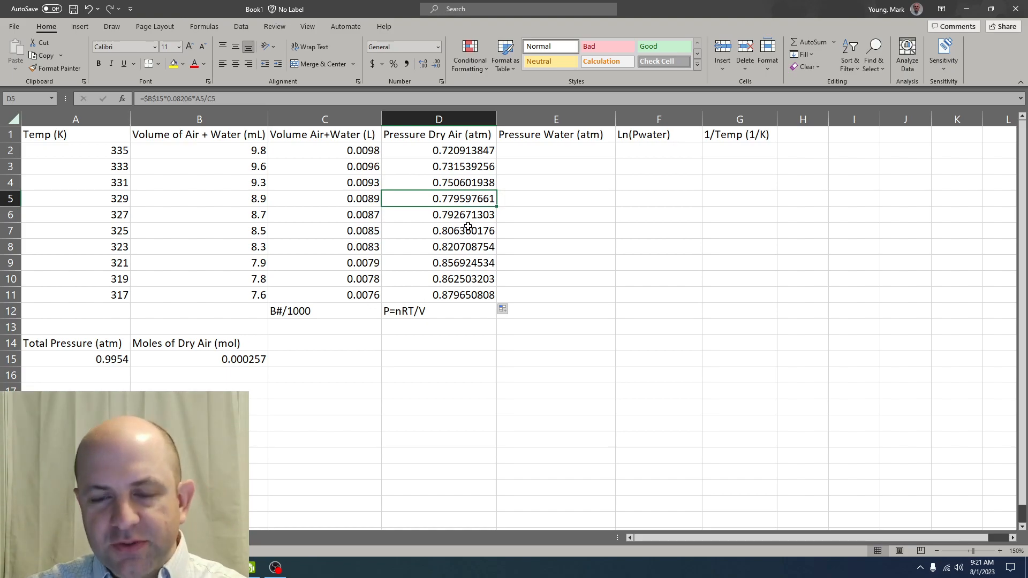
Enter the note "0.9954-D#" in E12 beneath the water pressure column
left_click(536, 152)
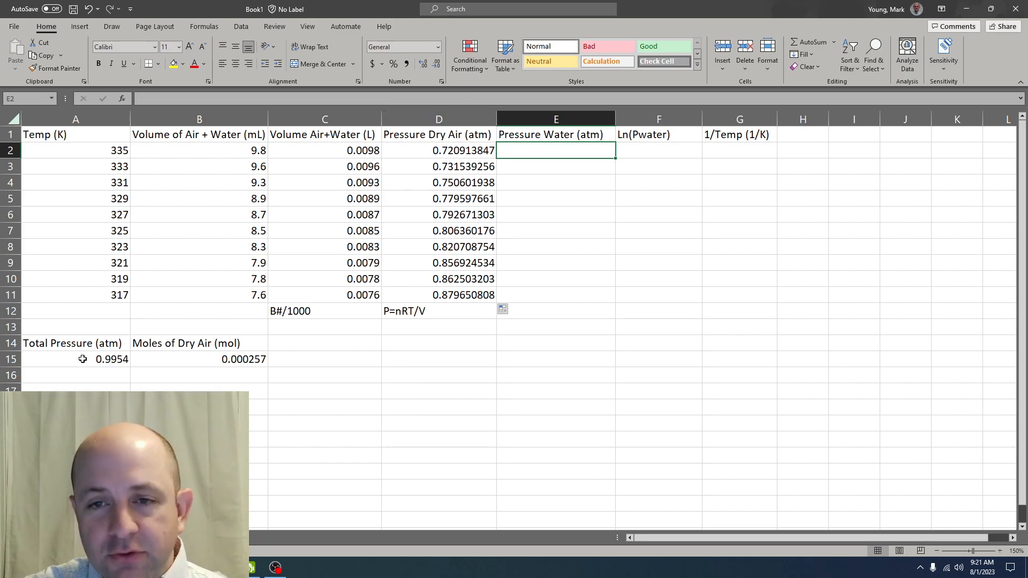
left_click(551, 309)
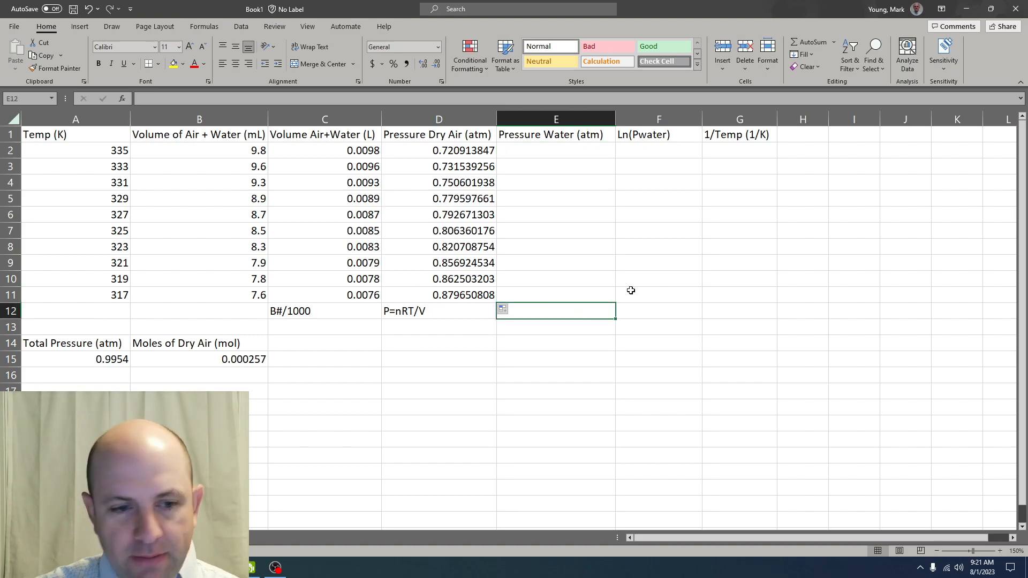
type("0.9954-")
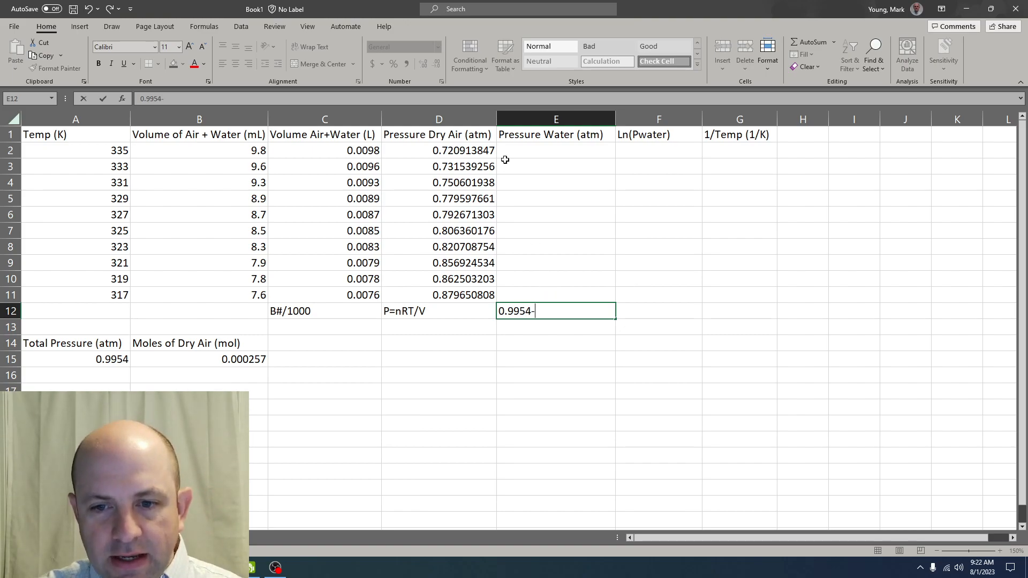
type("D#")
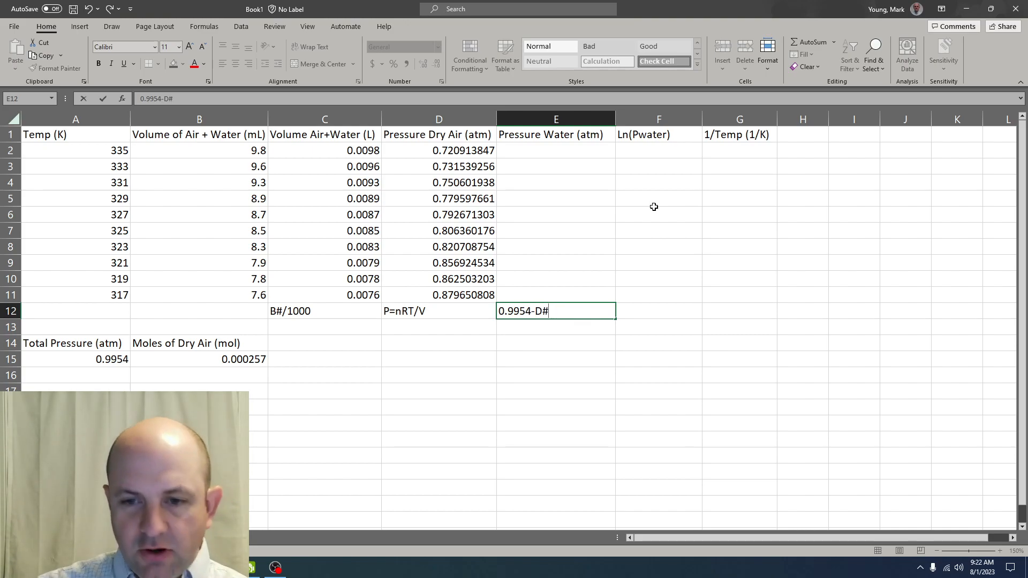
key("Return")
Enter the formula =$A$15-D2 in E2 to calculate the first water pressure from the total pressure
left_click(545, 150)
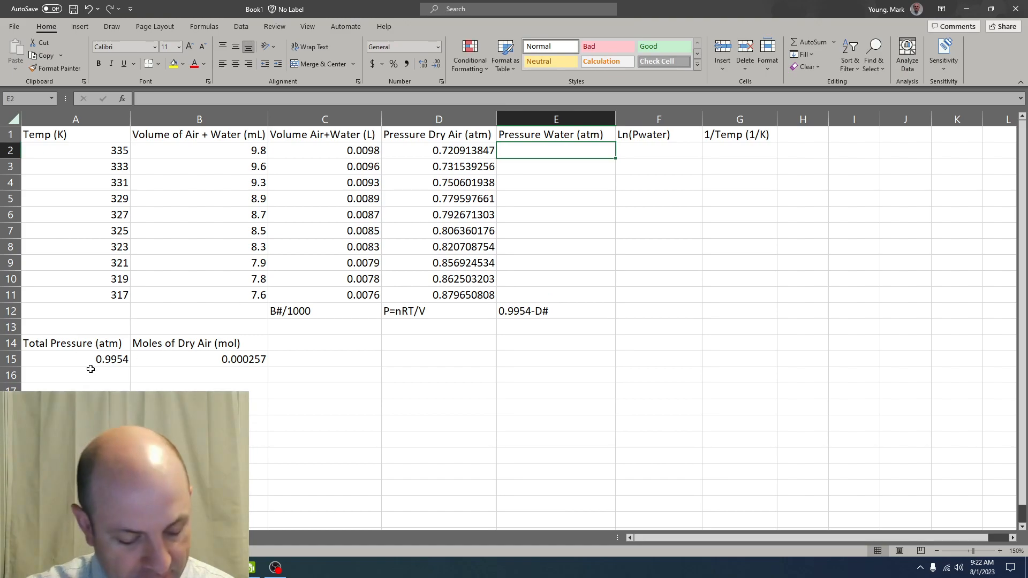
type("=")
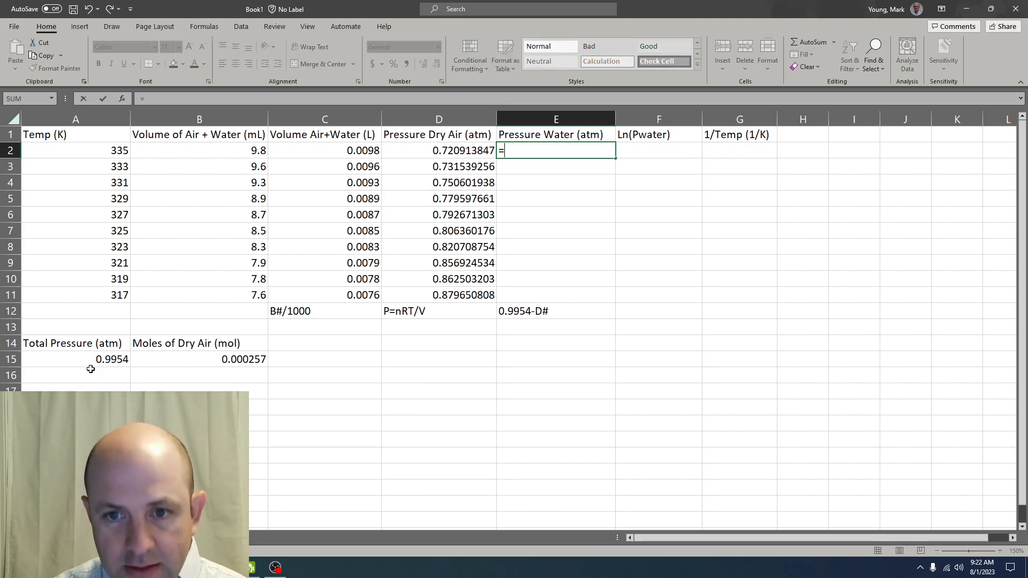
type("$")
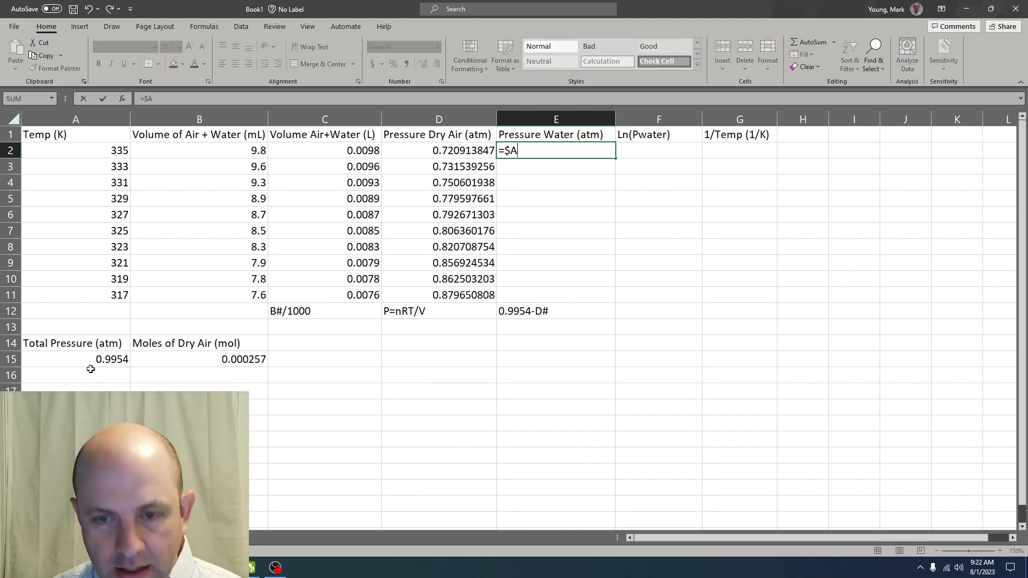
type("A41")
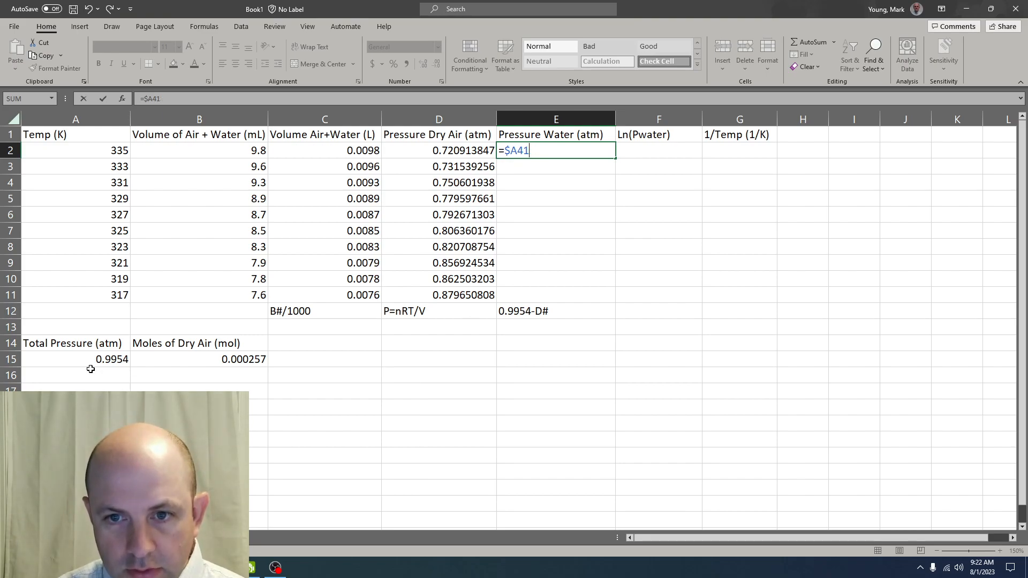
key("BackSpace")
key("BackSpace")
type("$")
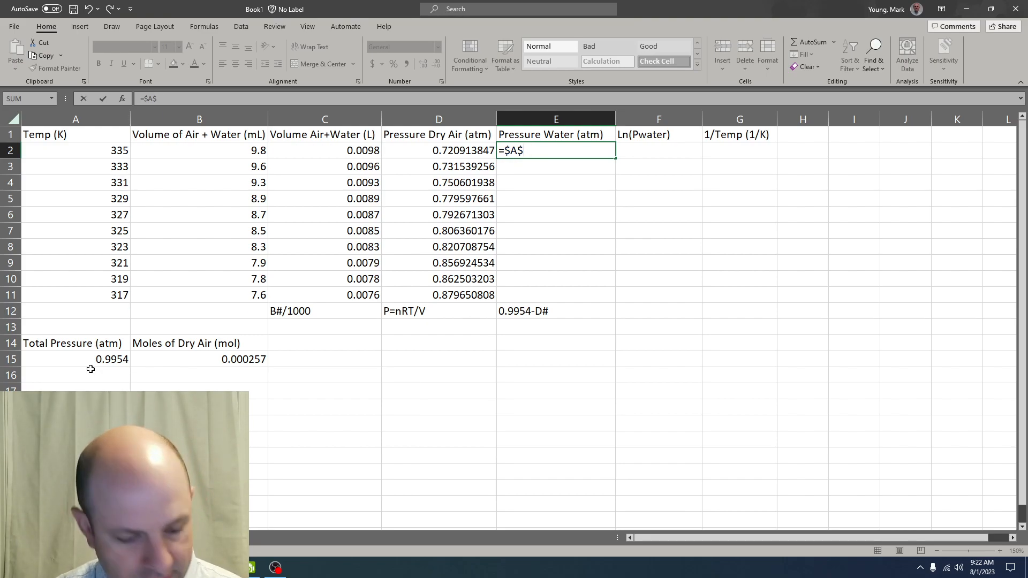
type("15")
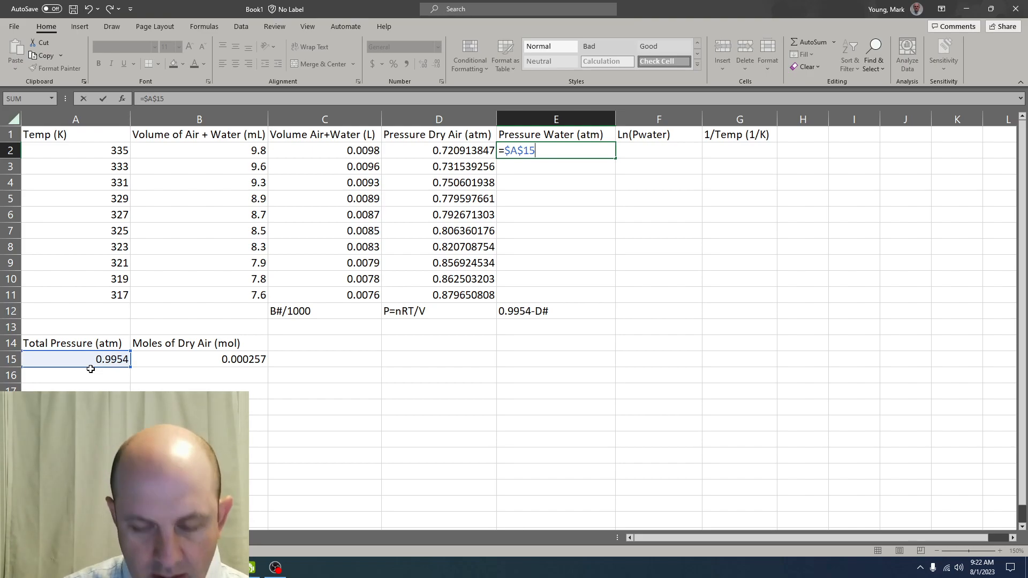
type("-")
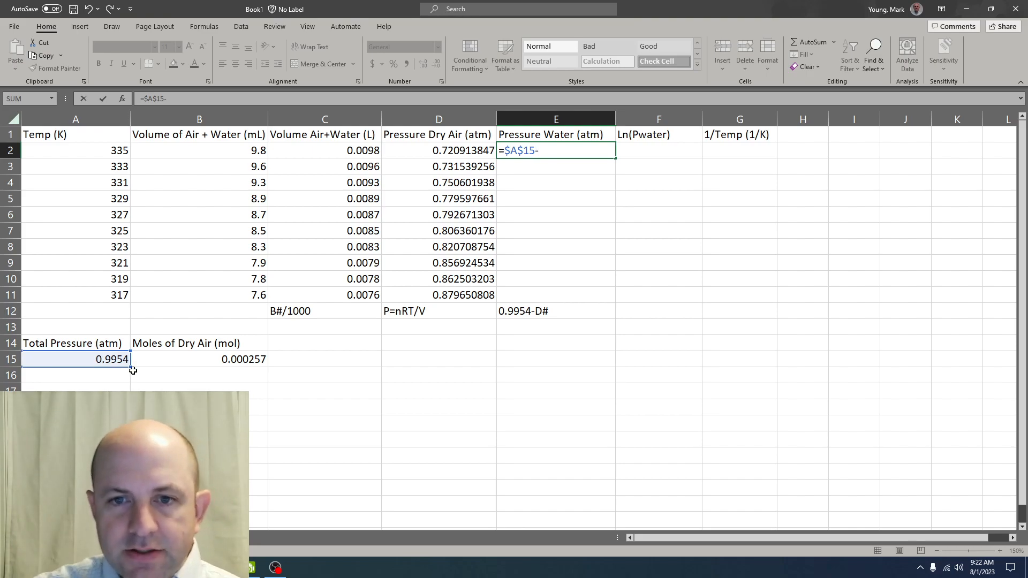
left_click(437, 150)
key("Return")
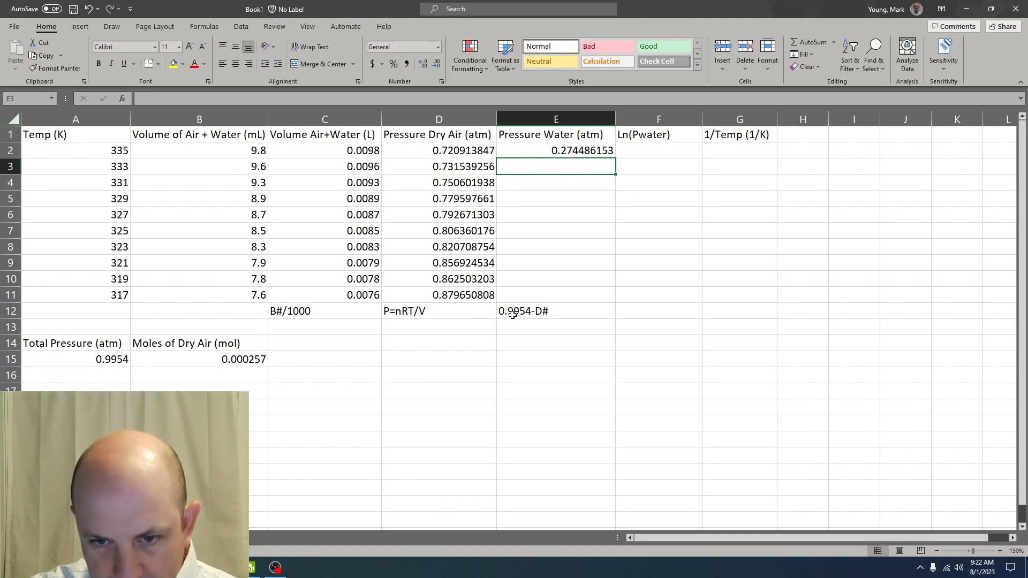
Fill the water pressure formula from E2 down through E11 and check the copied formula in E9
left_click(600, 149)
left_click_drag(615, 160, 603, 299)
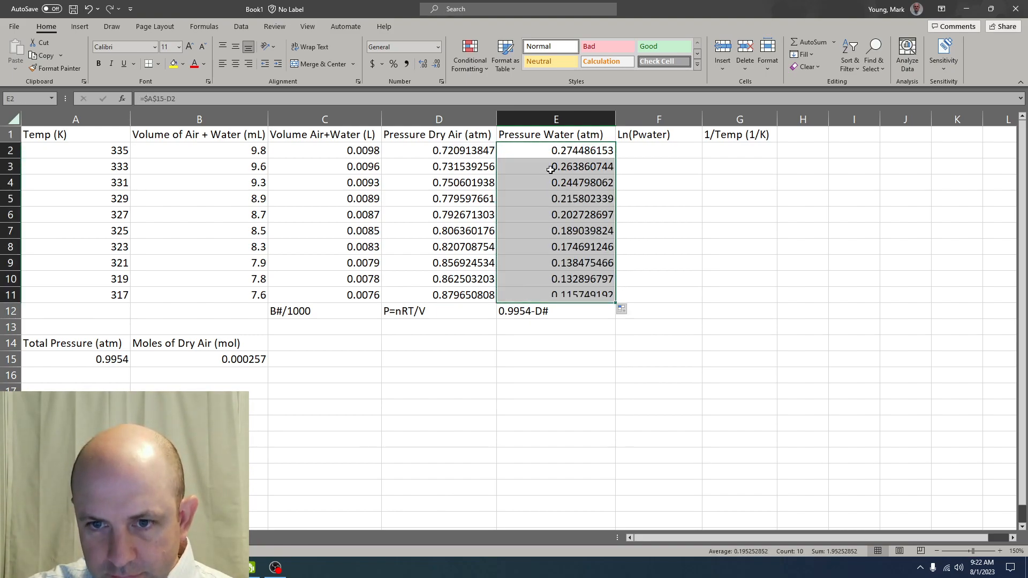
left_click(563, 263)
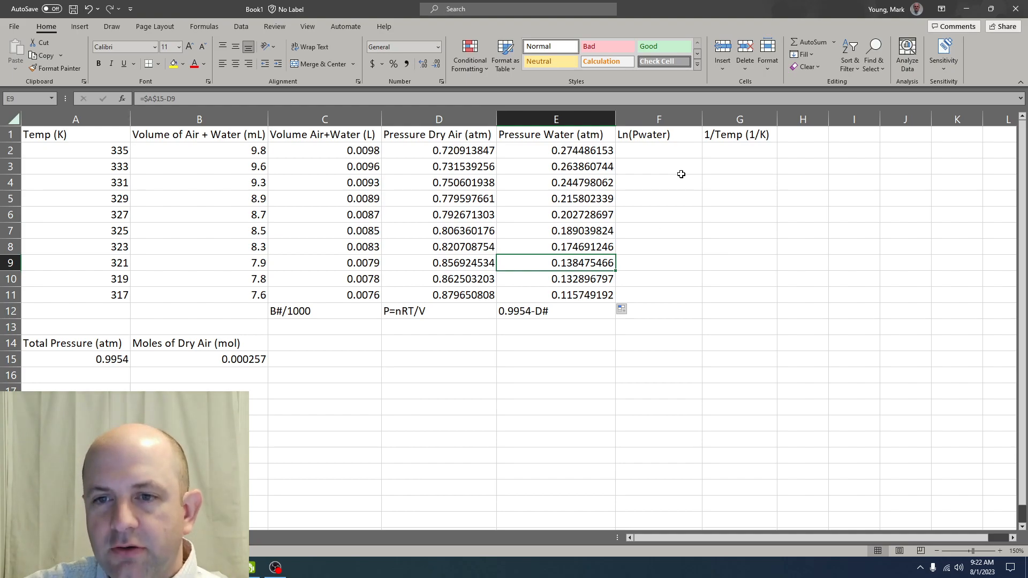
Enter the note "ln(E#)" in F12 beneath the Ln(Pwater) column
left_click(649, 149)
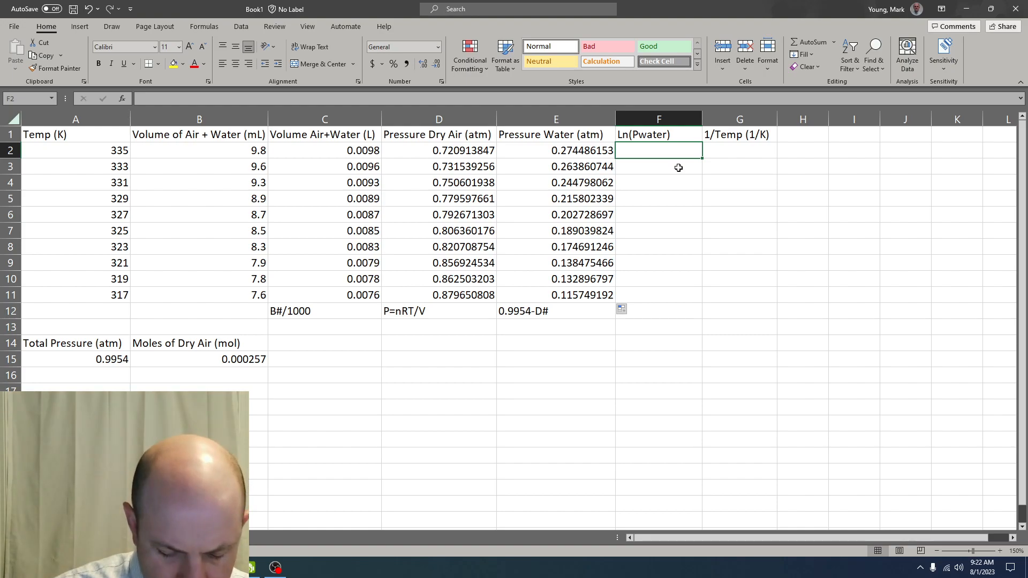
left_click(652, 309)
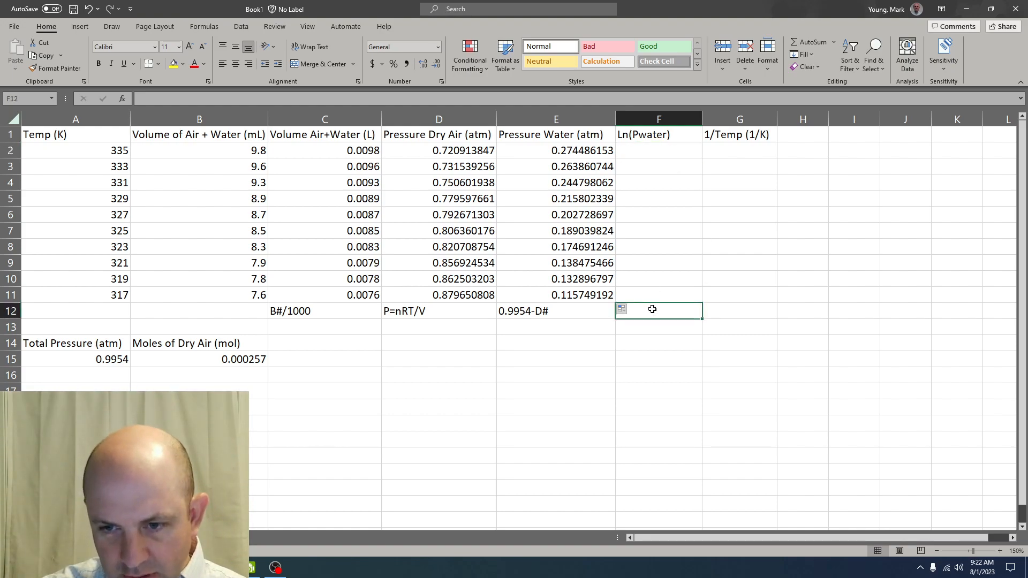
type("ln")
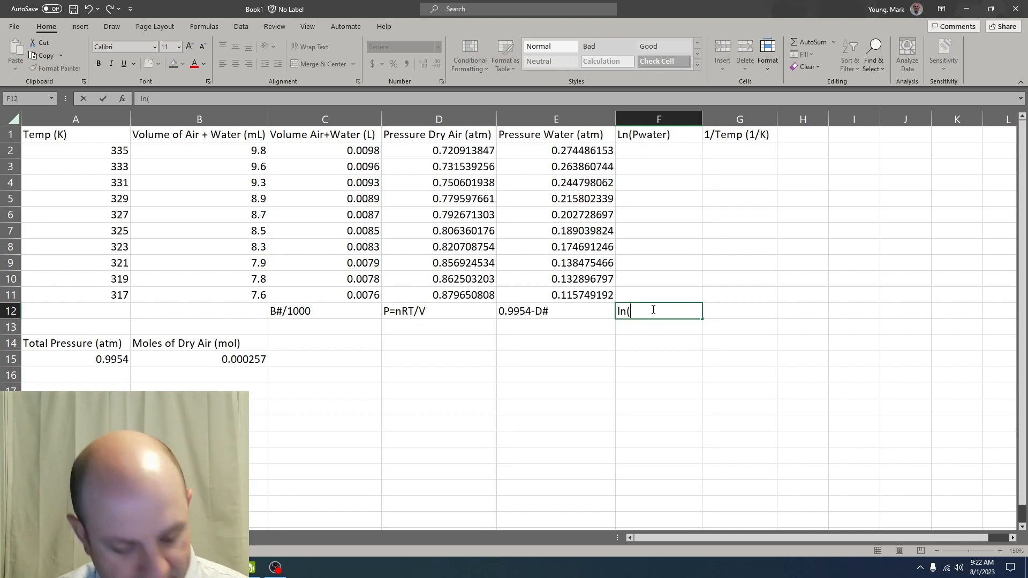
type("(E#)")
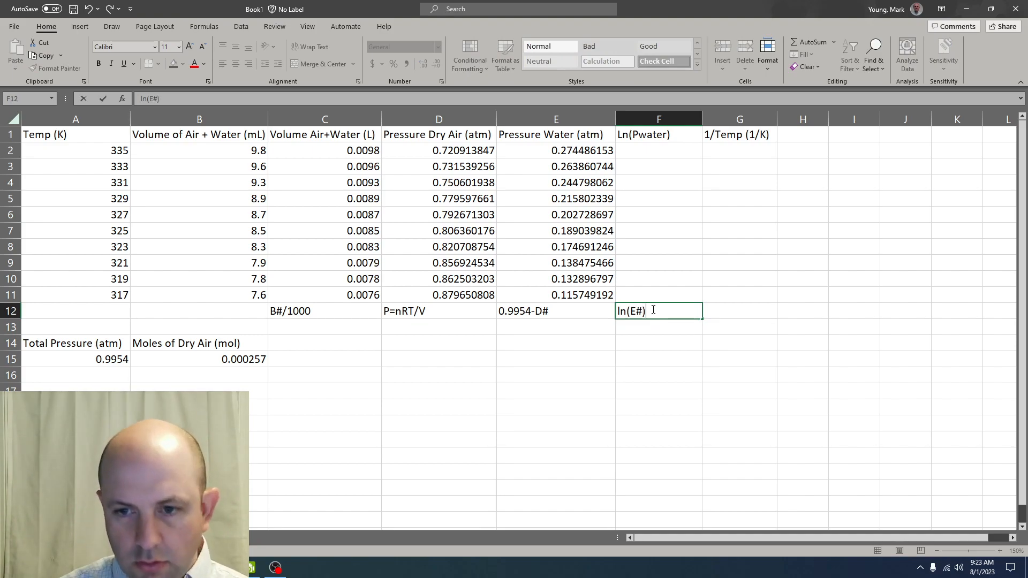
key("Return")
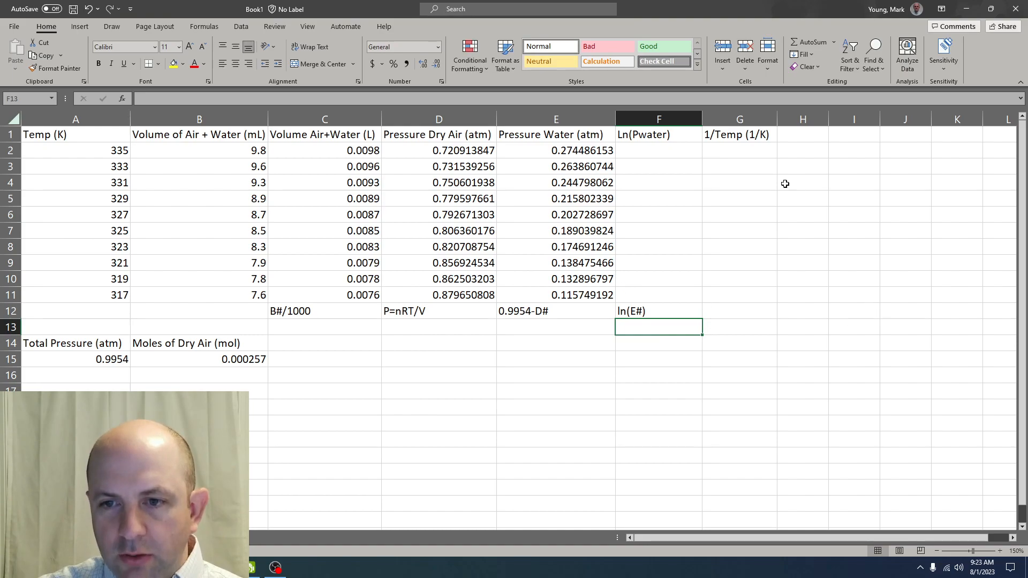
Enter the formula =ln(E2) in F2 to calculate the natural logarithm of the first water pressure
left_click(676, 150)
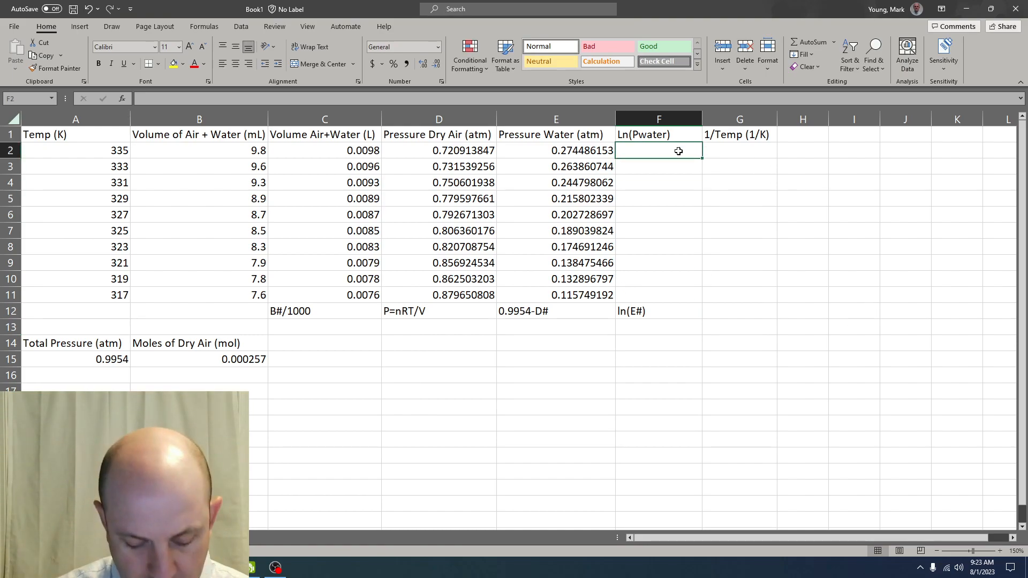
type("=ln")
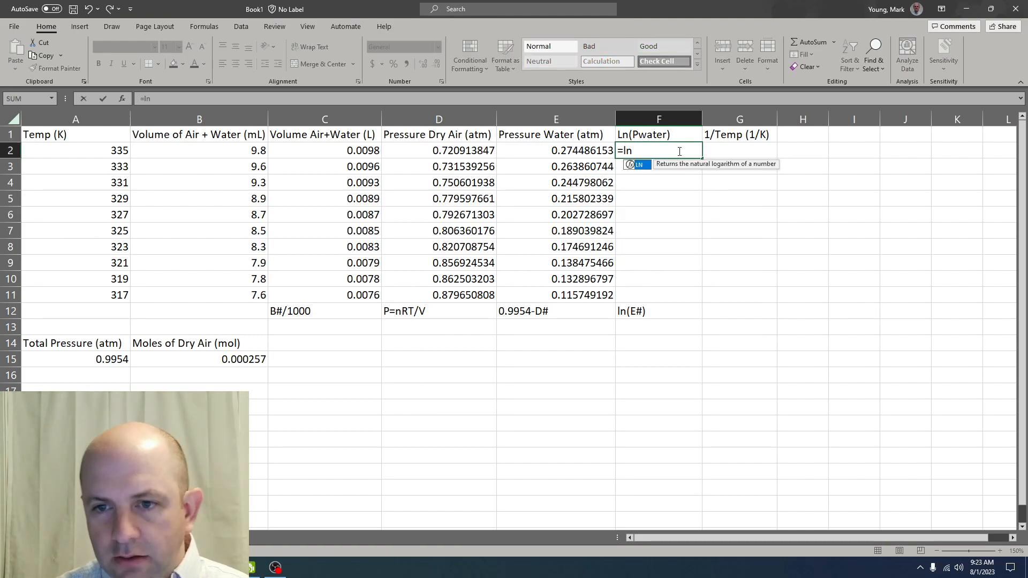
left_click(642, 151)
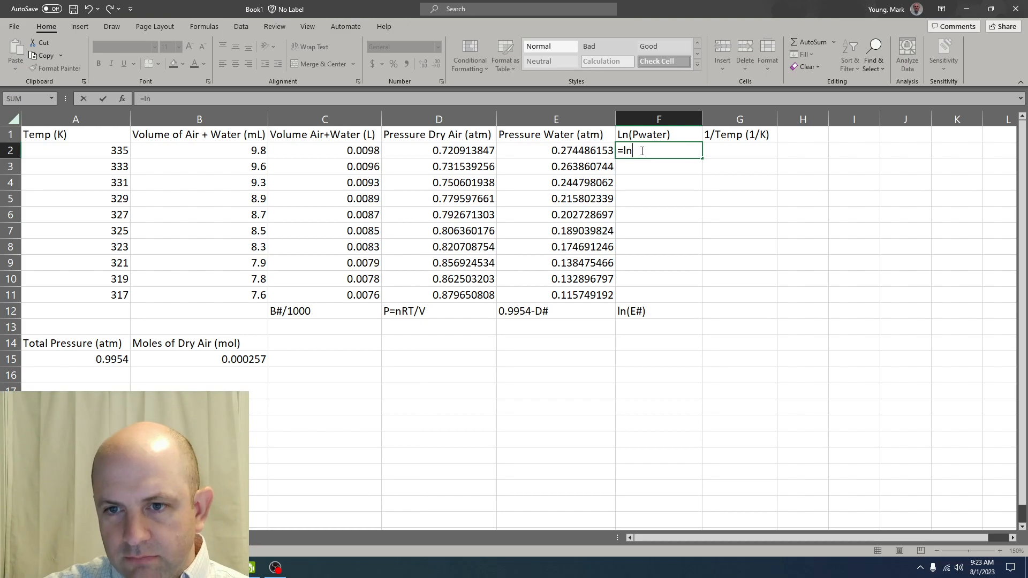
type("(")
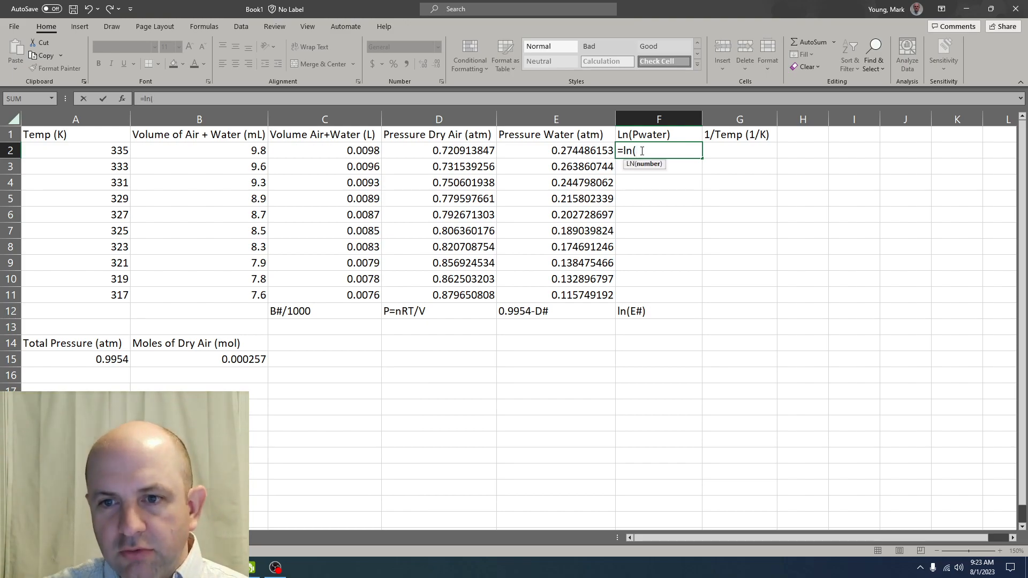
left_click(574, 153)
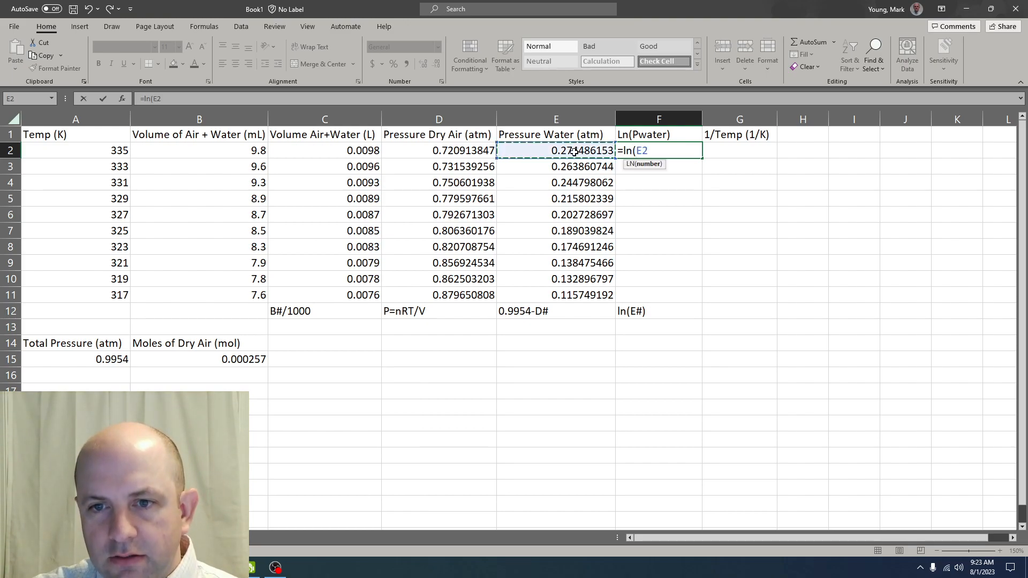
type(")")
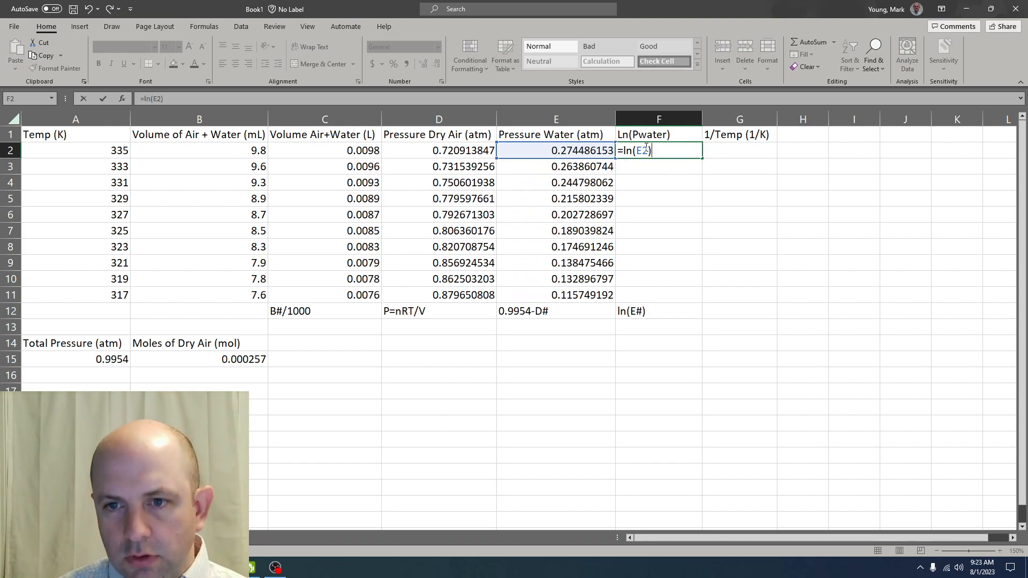
key("Return")
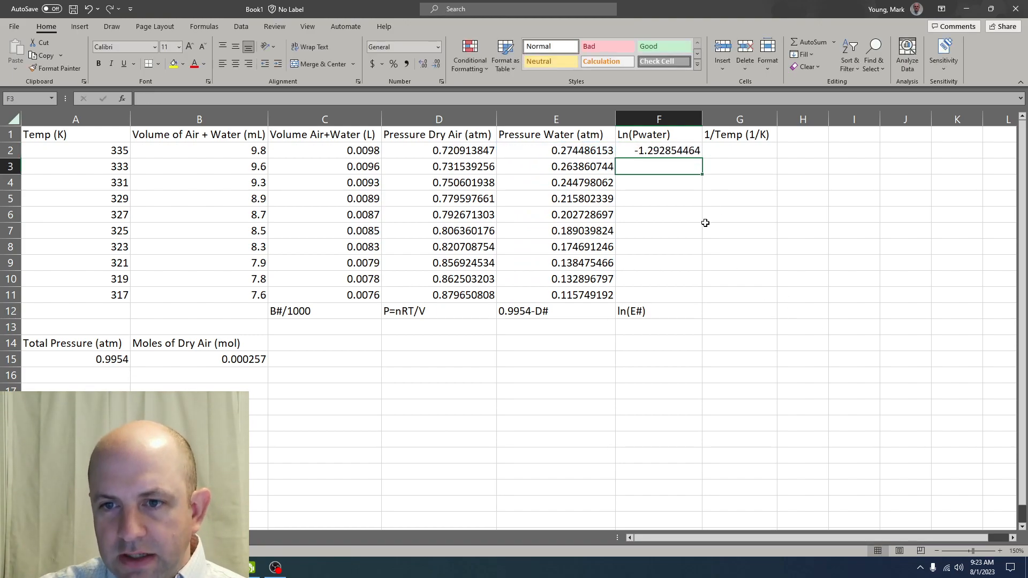
Fill the natural logarithm formula from F2 down through F11 and check the copied formula in F7
left_click(681, 151)
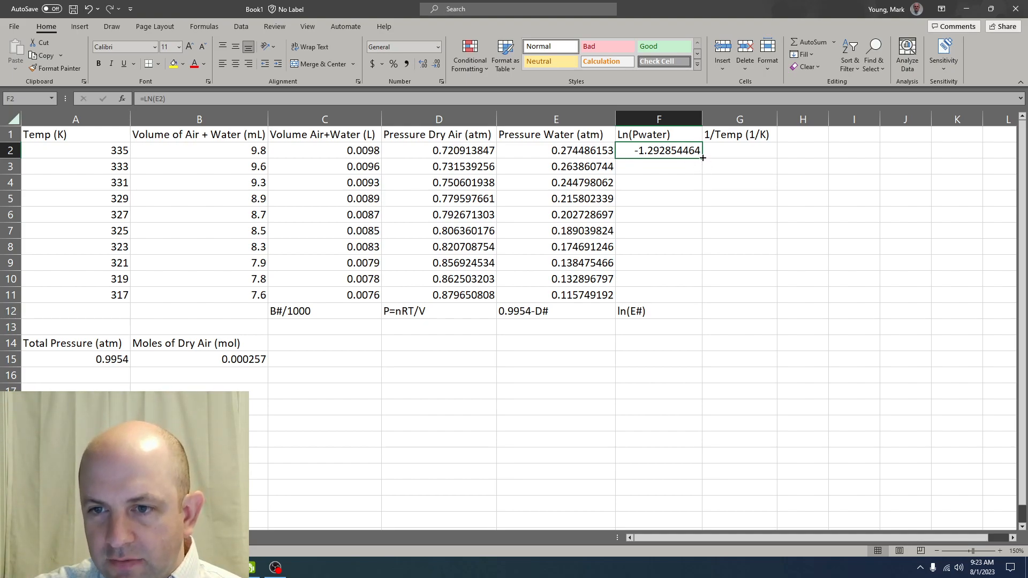
left_click_drag(700, 166, 691, 299)
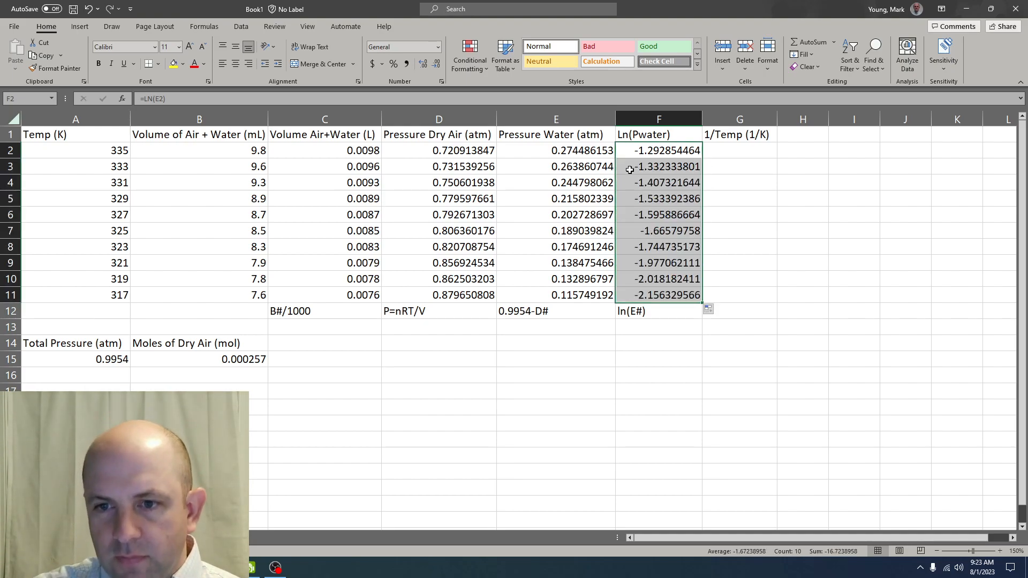
left_click(654, 230)
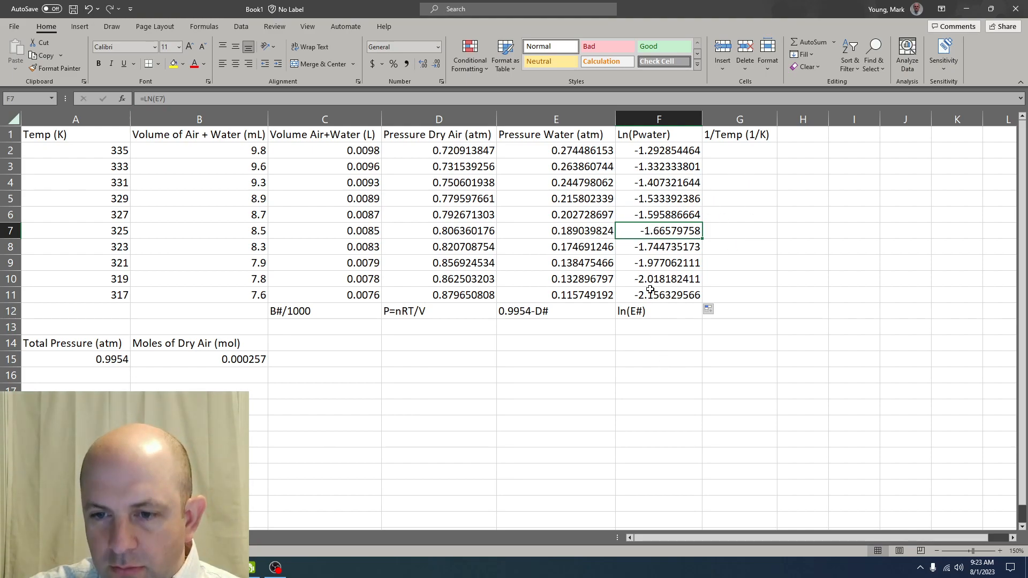
Enter the note "1/A#" in G12 beneath the 1/Temp column
left_click(726, 150)
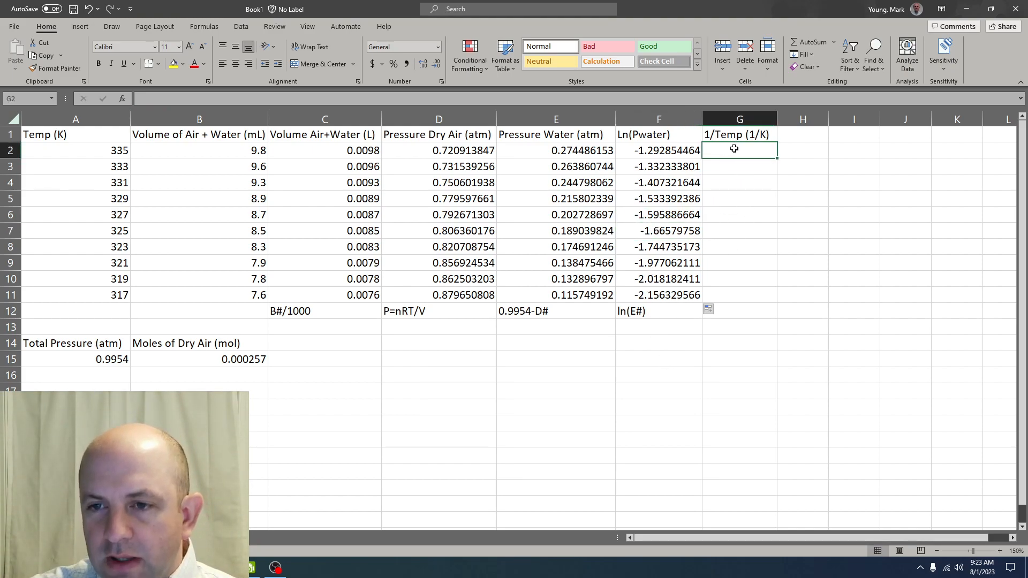
left_click(741, 313)
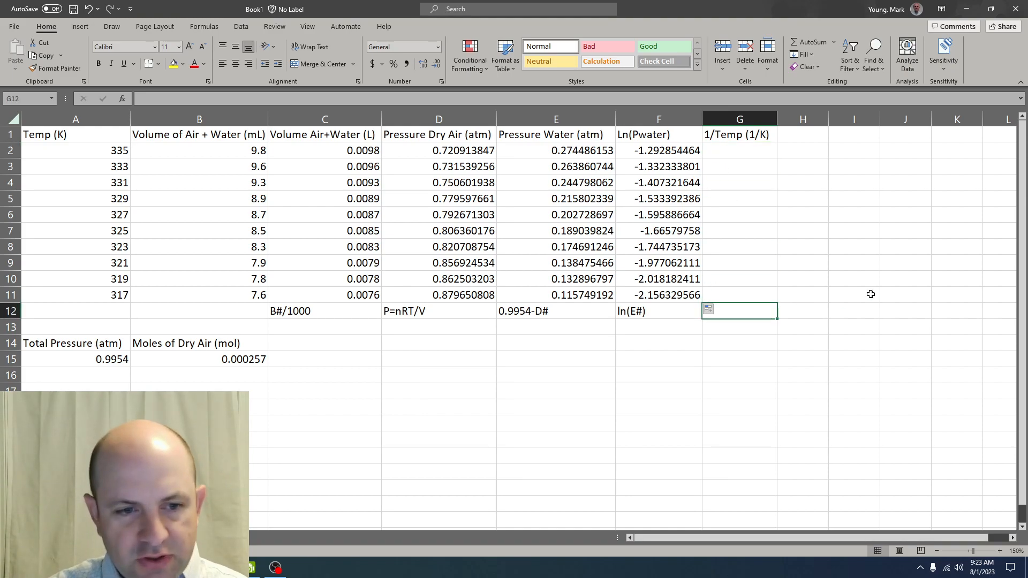
type("1/")
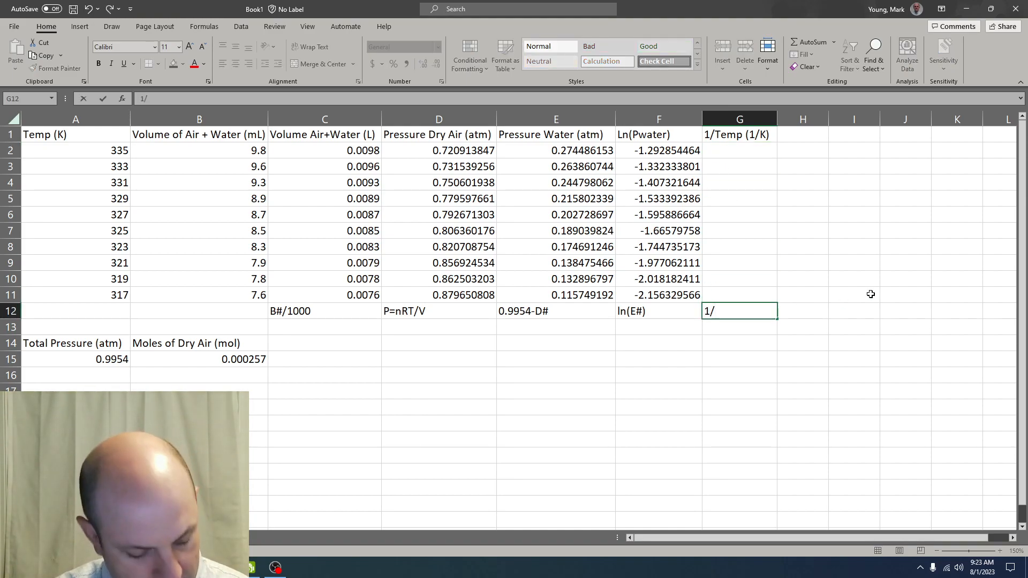
type("A#")
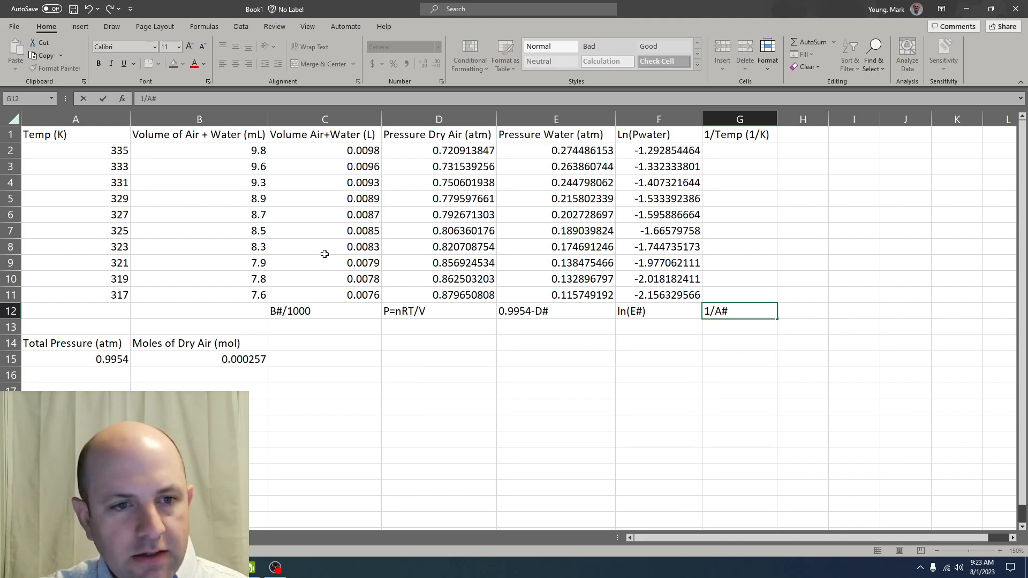
key("Return")
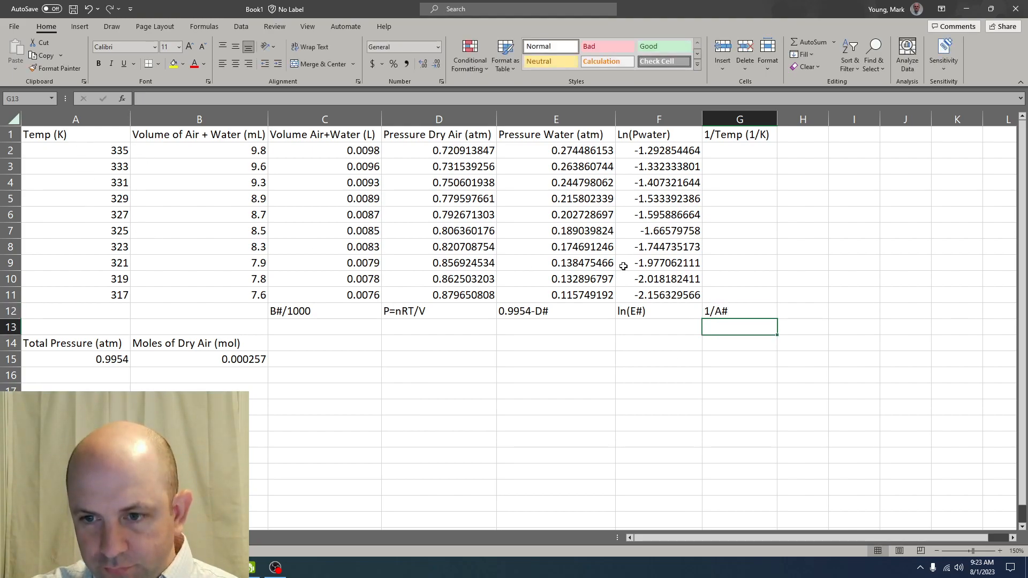
Enter the formula =1/A2 in G2 to calculate the reciprocal of the first temperature
left_click(738, 153)
type("=")
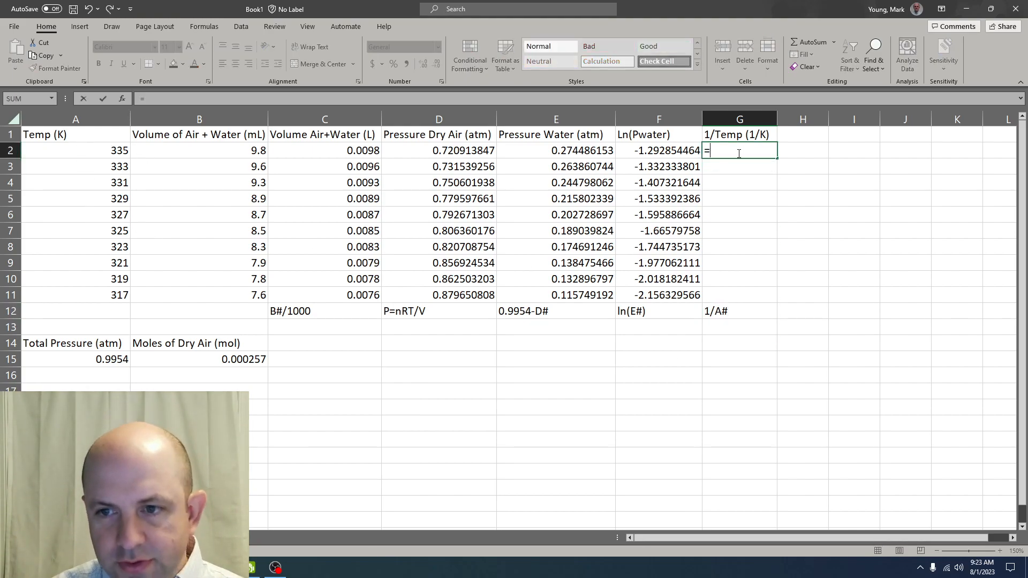
type("1/")
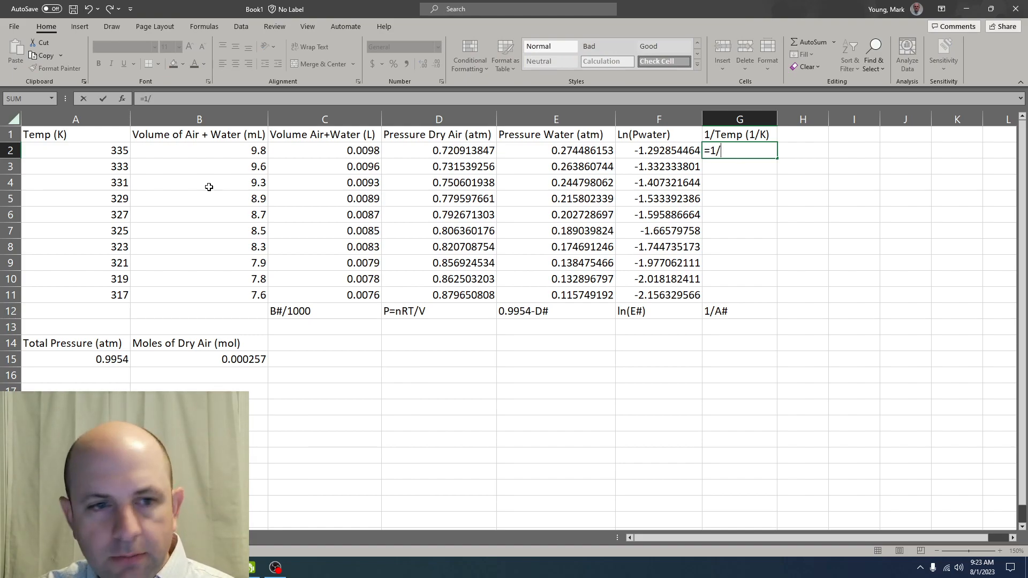
left_click(96, 155)
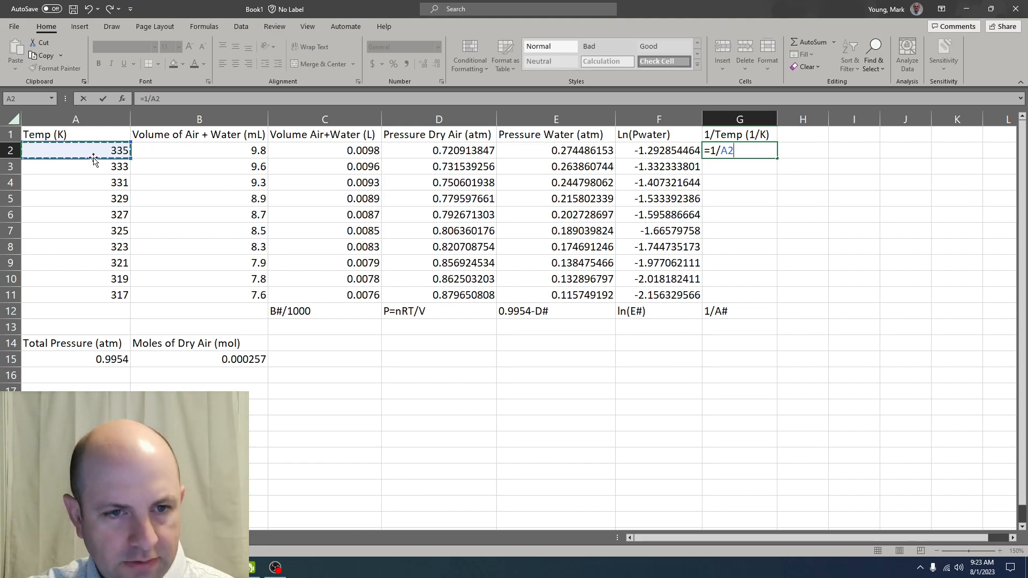
key("Return")
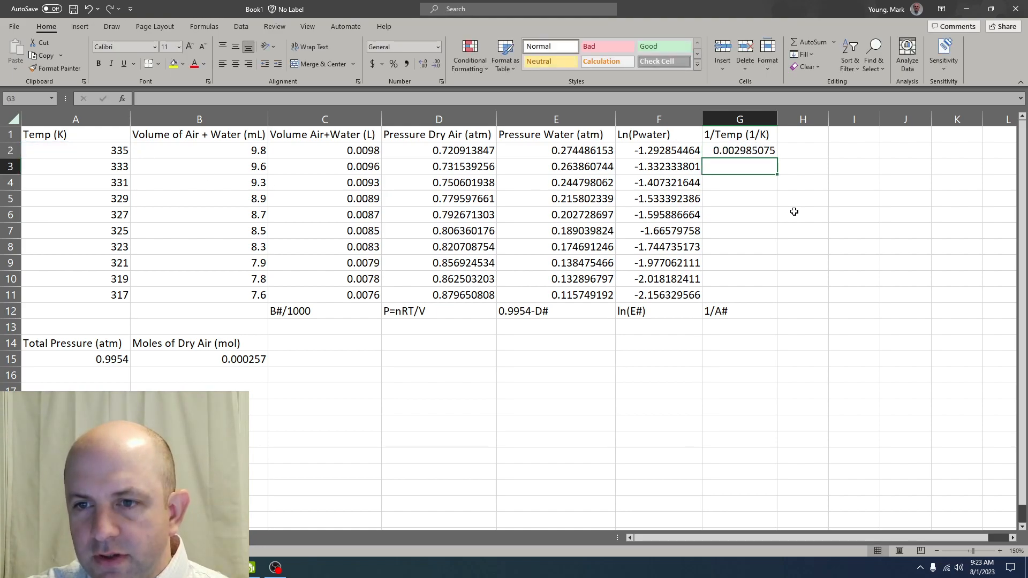
Fill the reciprocal temperature formula from G2 down through G11 and check the copied formula in G11
left_click(760, 151)
left_click_drag(777, 159, 762, 299)
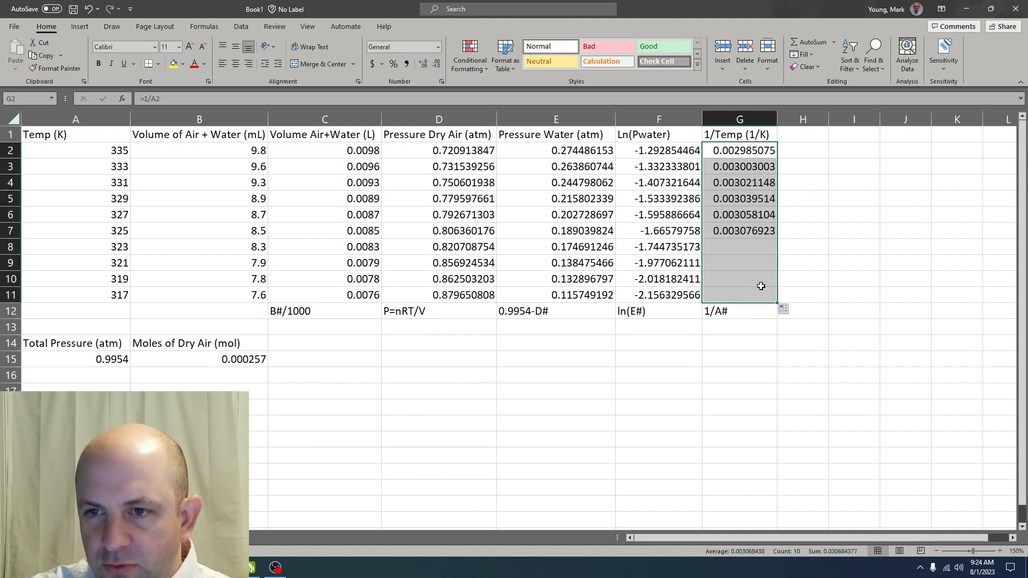
left_click(732, 295)
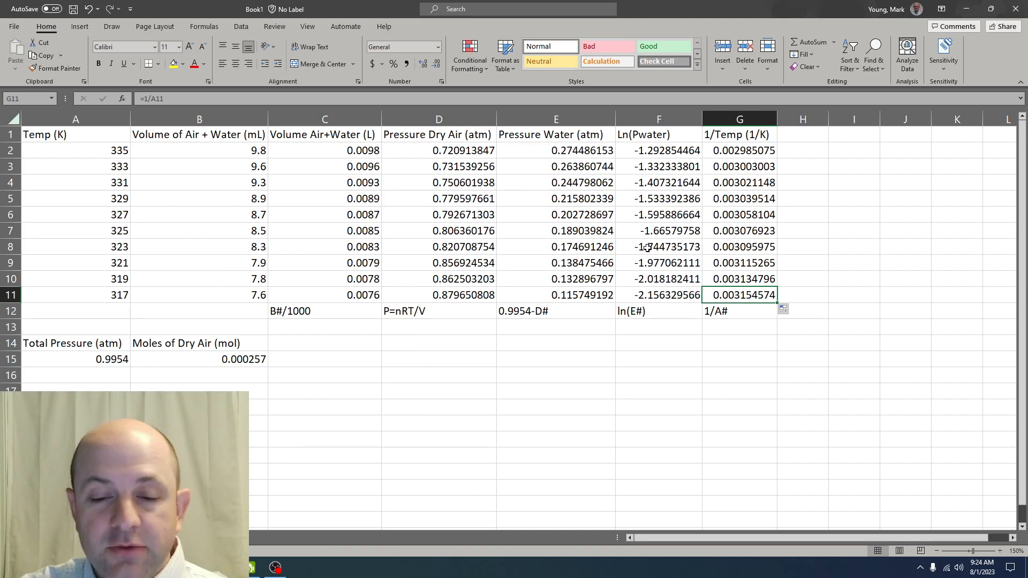
Insert an empty marker-only scatter chart and move it just below the calculation notes in row 12
left_click(403, 353)
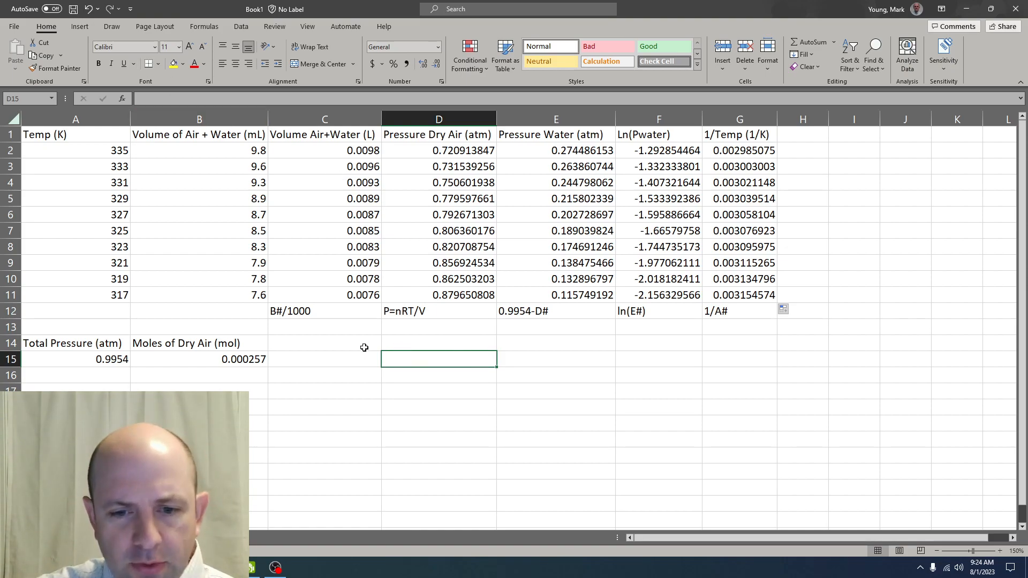
left_click(396, 345)
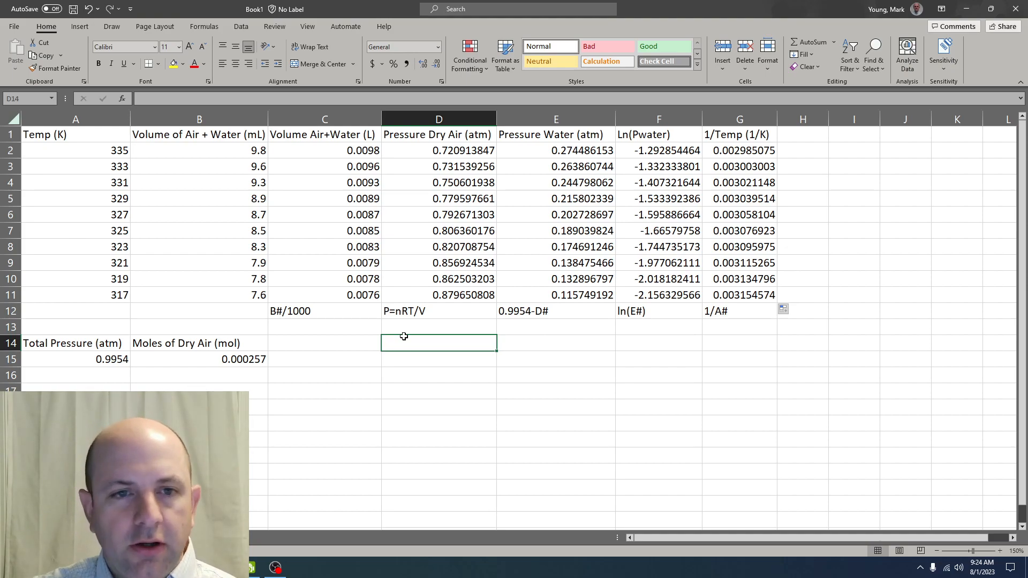
left_click(79, 29)
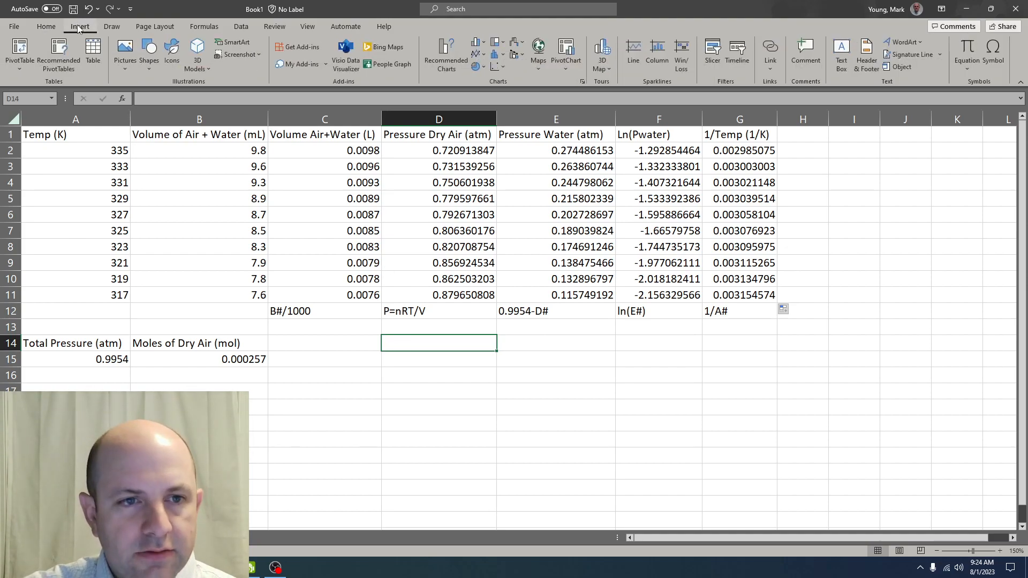
left_click(503, 67)
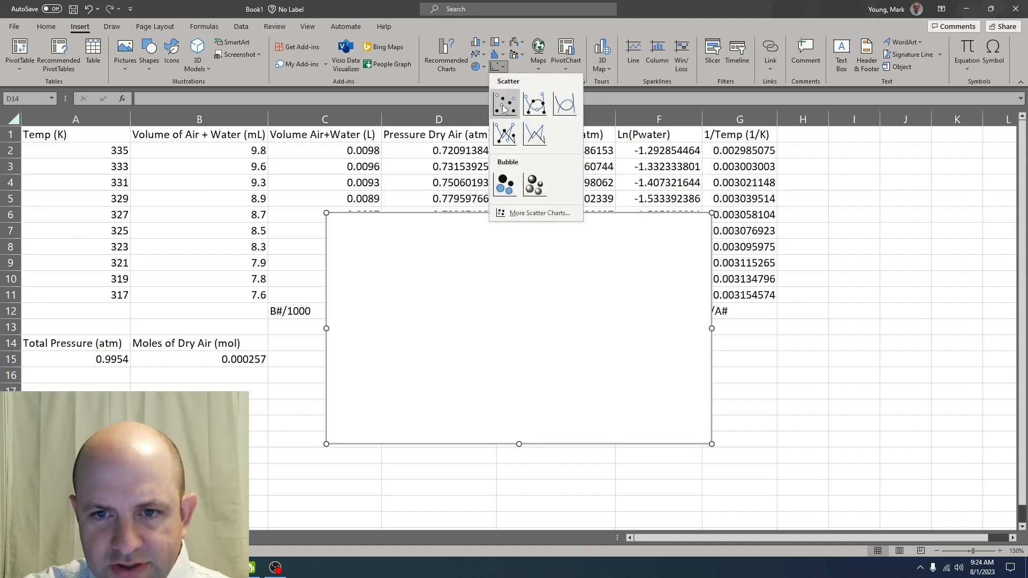
left_click(504, 108)
left_click_drag(356, 232, 362, 337)
scroll(856, 299, "down", 1)
scroll(855, 294, "up", 1)
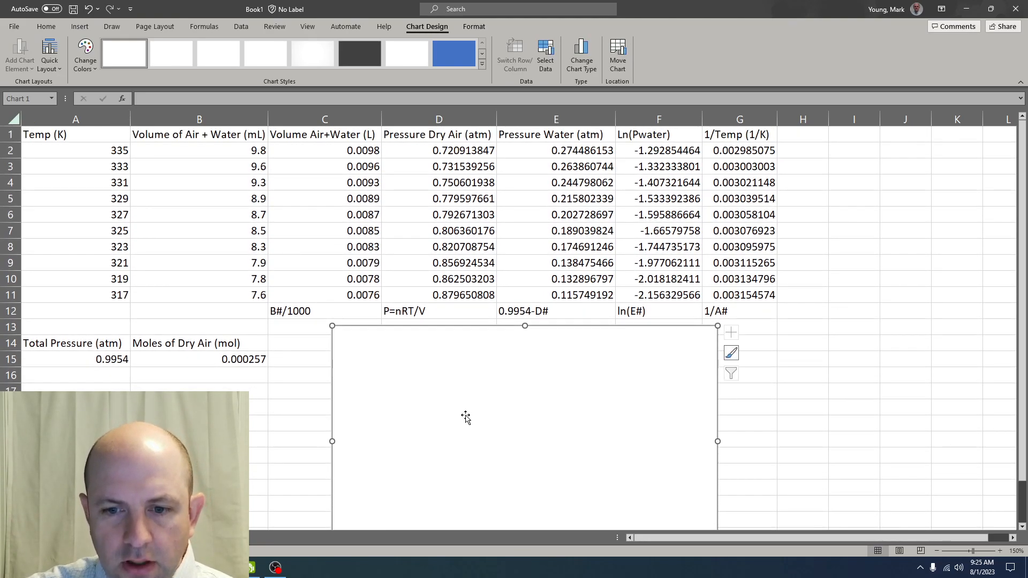
Add a data series to the empty scatter chart with the 1/Temp values G2:G11 as its X values
right_click(481, 408)
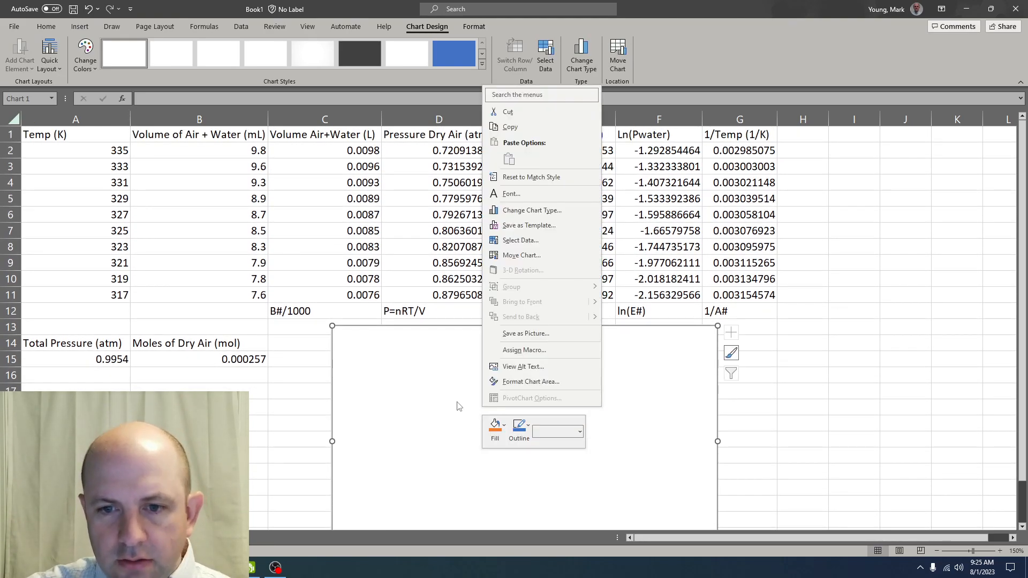
left_click(521, 241)
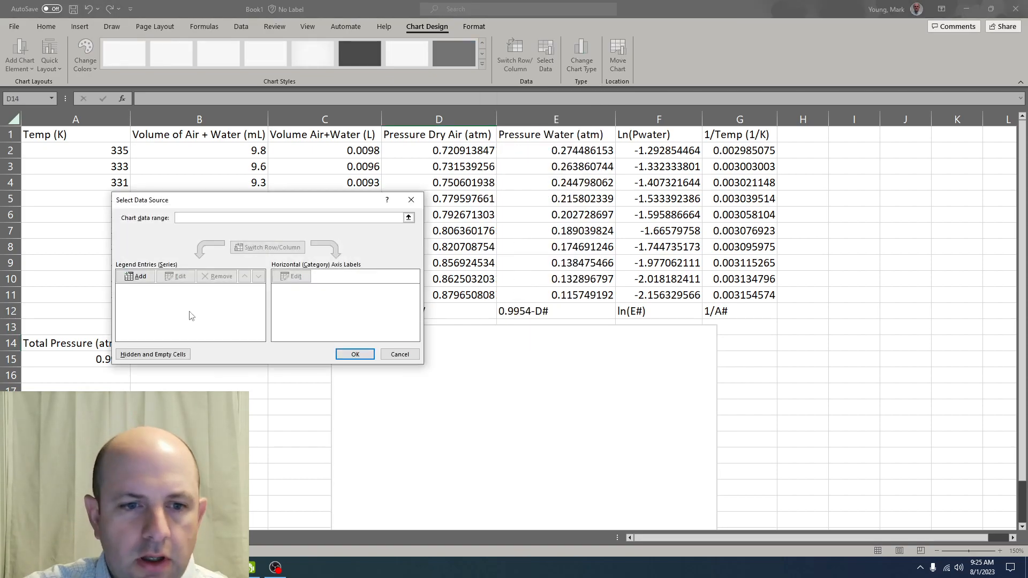
left_click(139, 277)
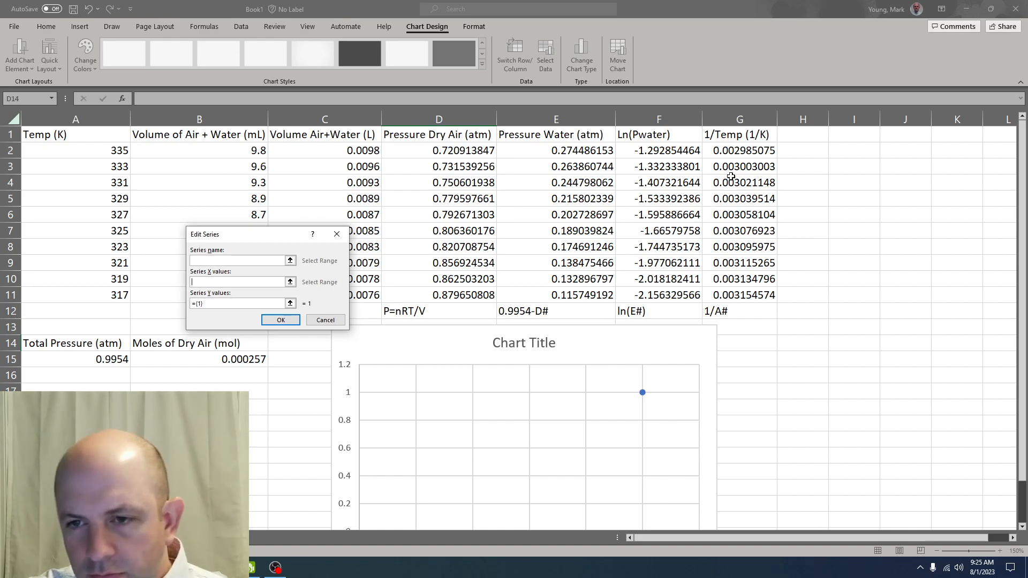
left_click_drag(737, 152, 742, 296)
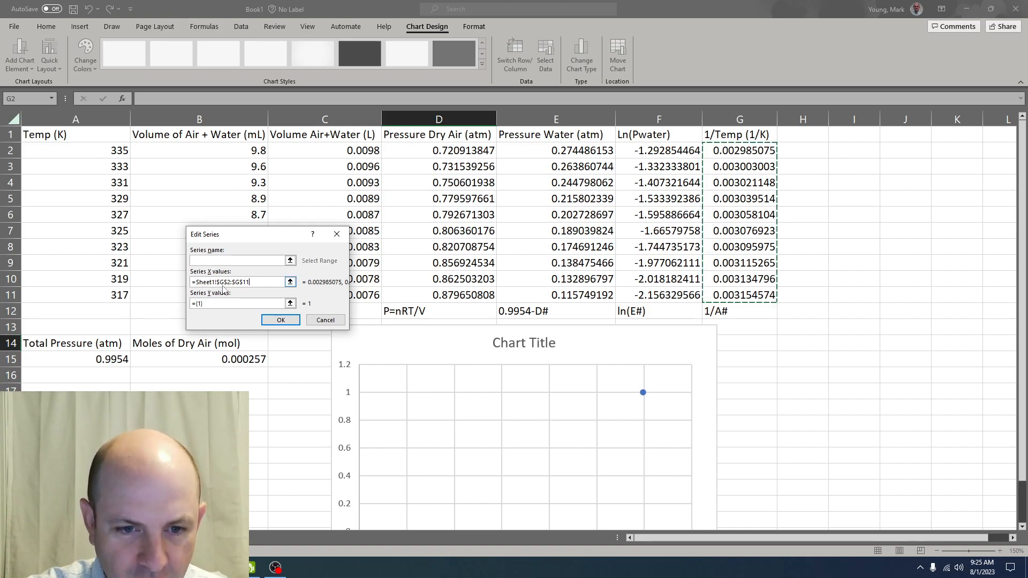
Set the series Y values to the Ln(Pwater) range F2:F11 and apply the chart's data source
left_click(241, 304)
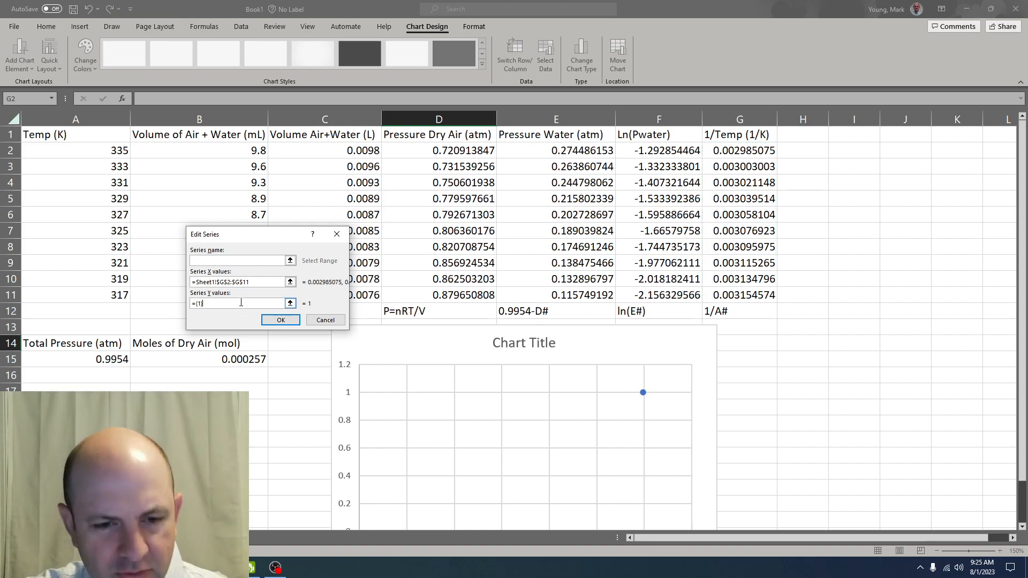
key("BackSpace")
key("BackSpace")
key("BackSpace")
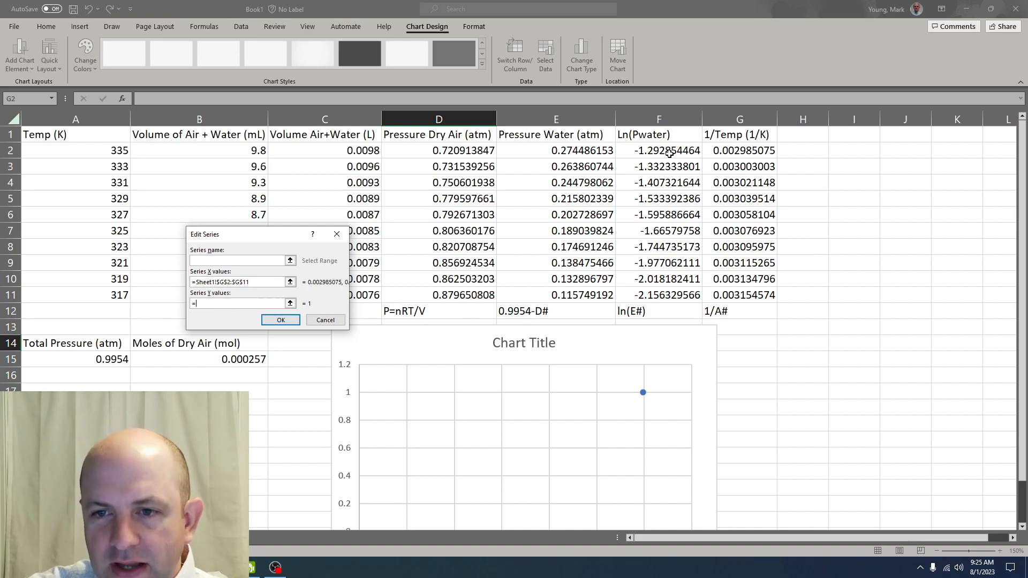
left_click_drag(664, 150, 676, 300)
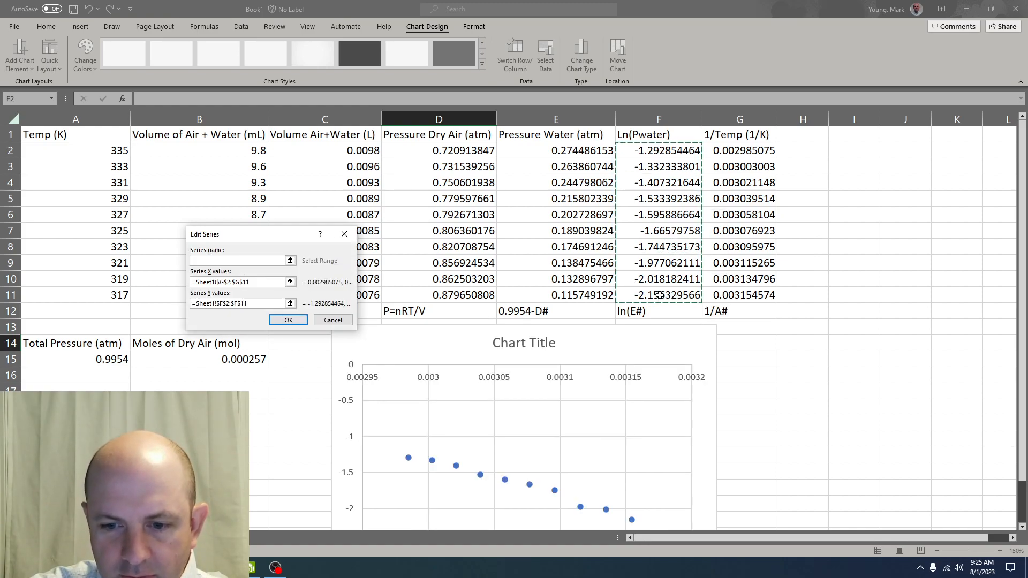
scroll(769, 417, "down", 1)
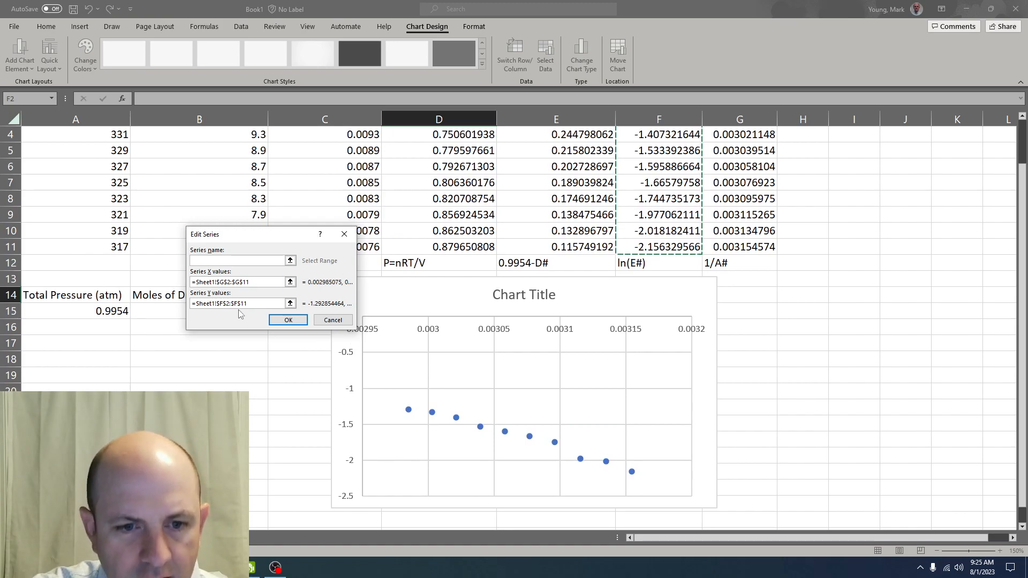
left_click(283, 323)
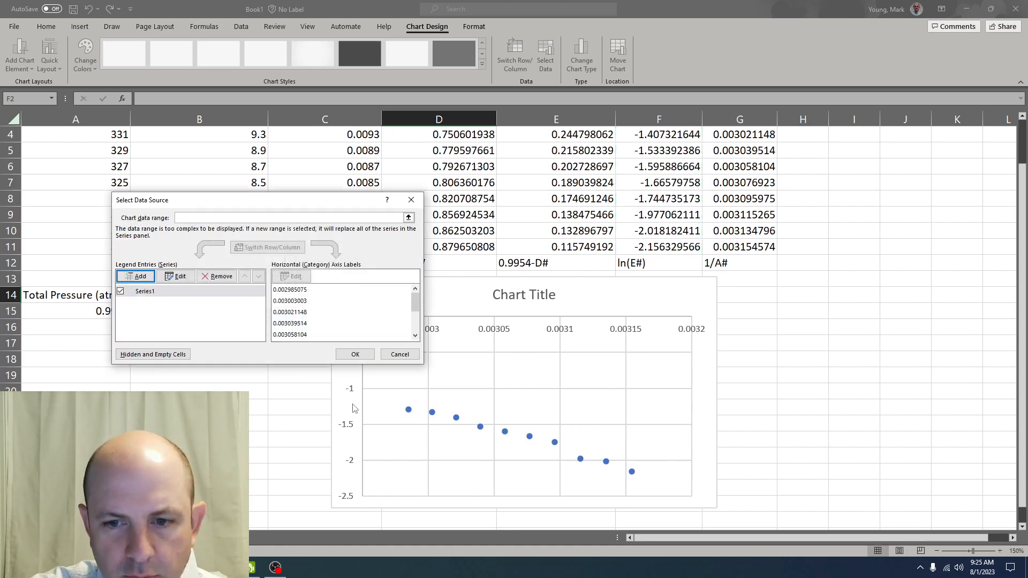
left_click(355, 354)
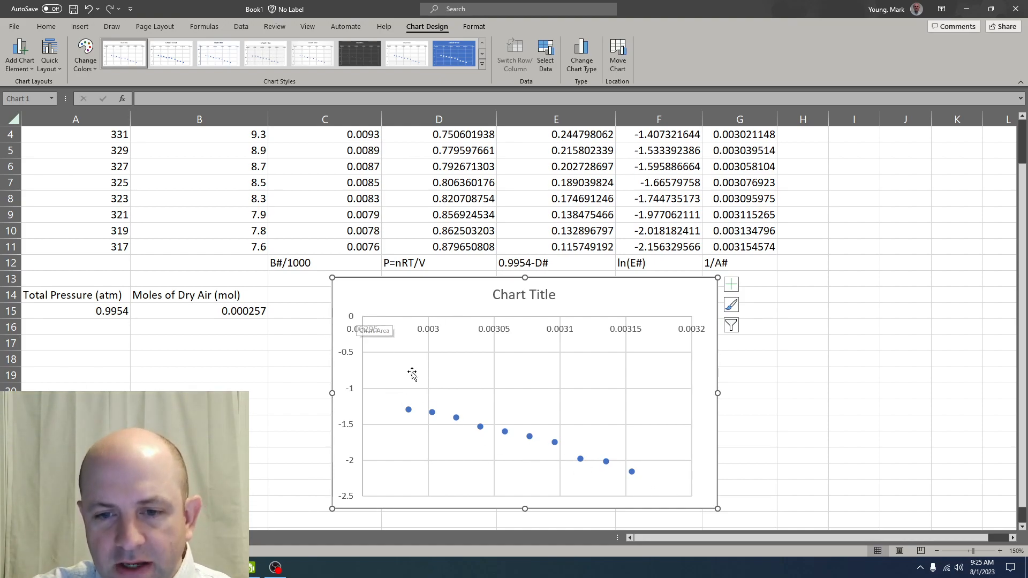
Change the chart title to "Relationship Between Ln(Pwater) and Temperature"
left_click(537, 296)
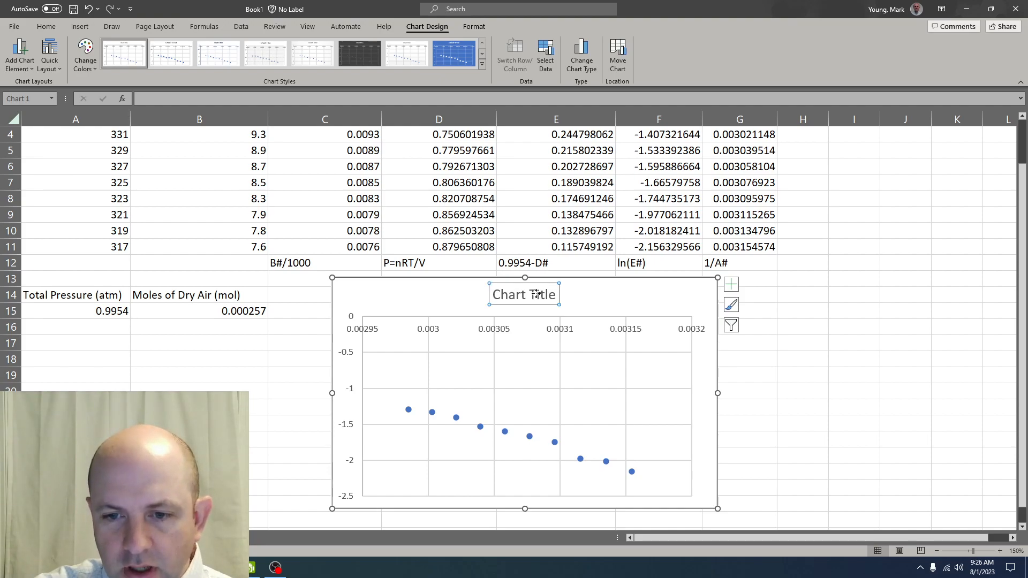
triple_click(555, 292)
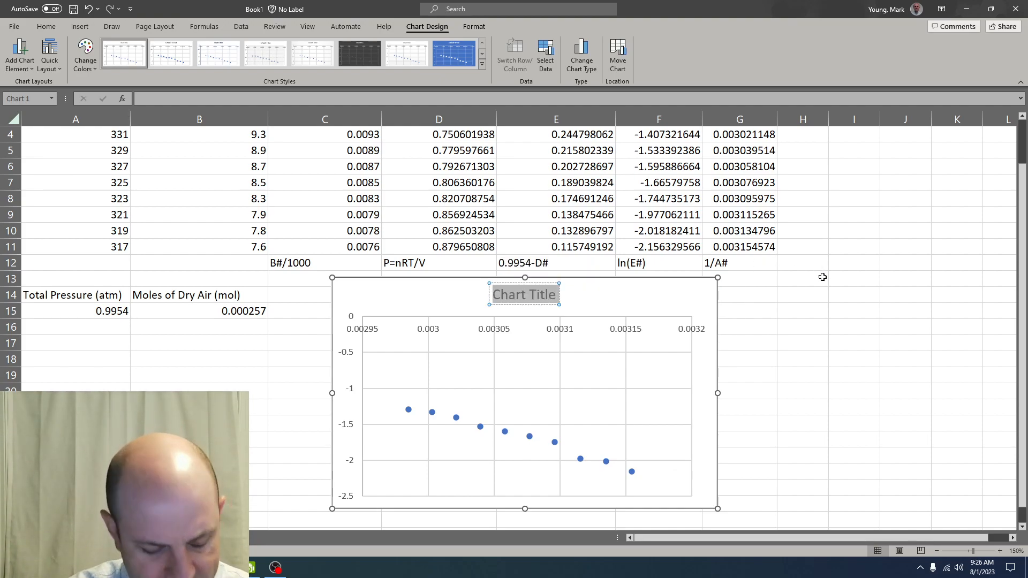
type("Relationsho")
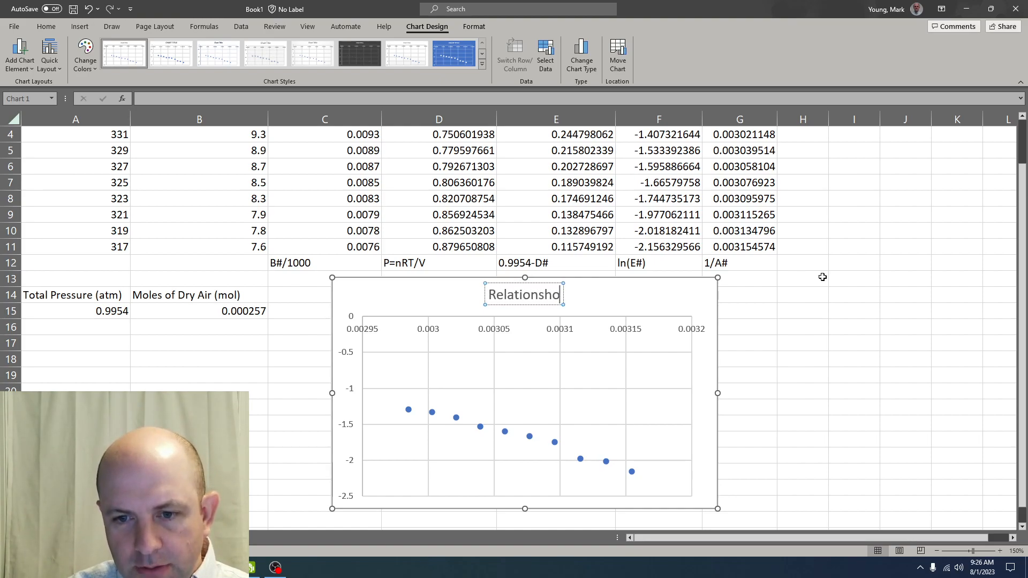
key("BackSpace")
type("ip")
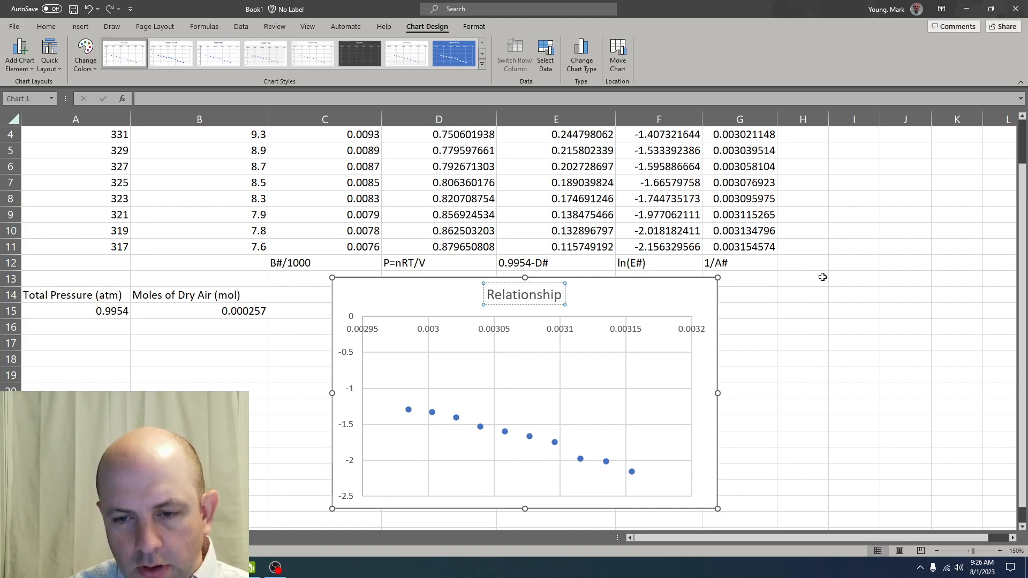
type(" Between")
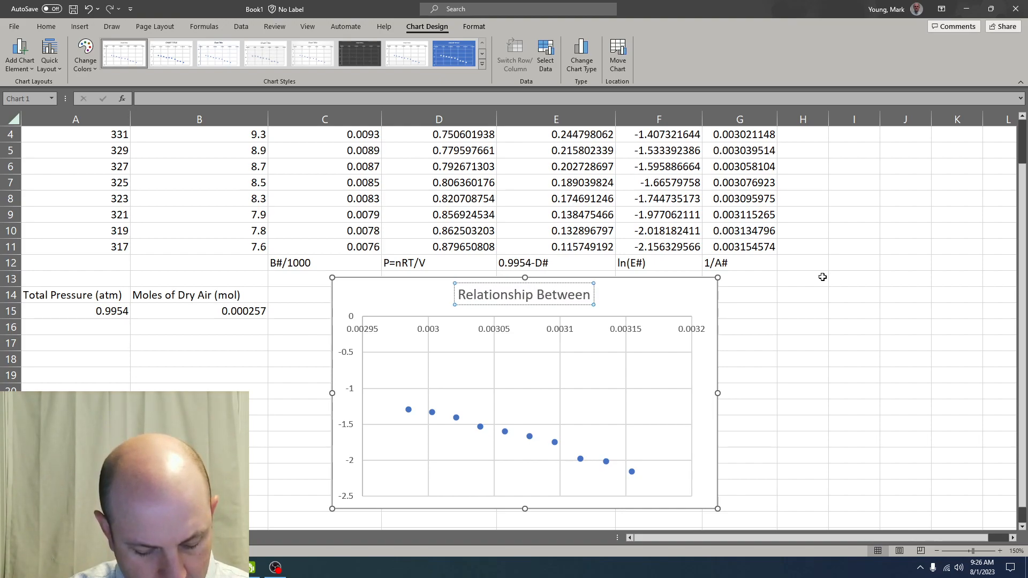
type("Ln")
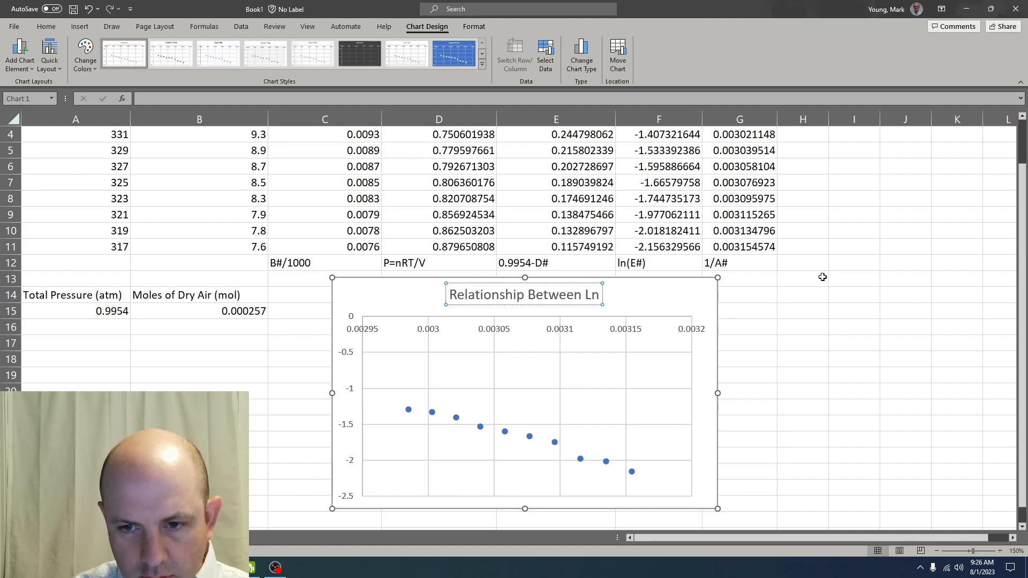
type("(P")
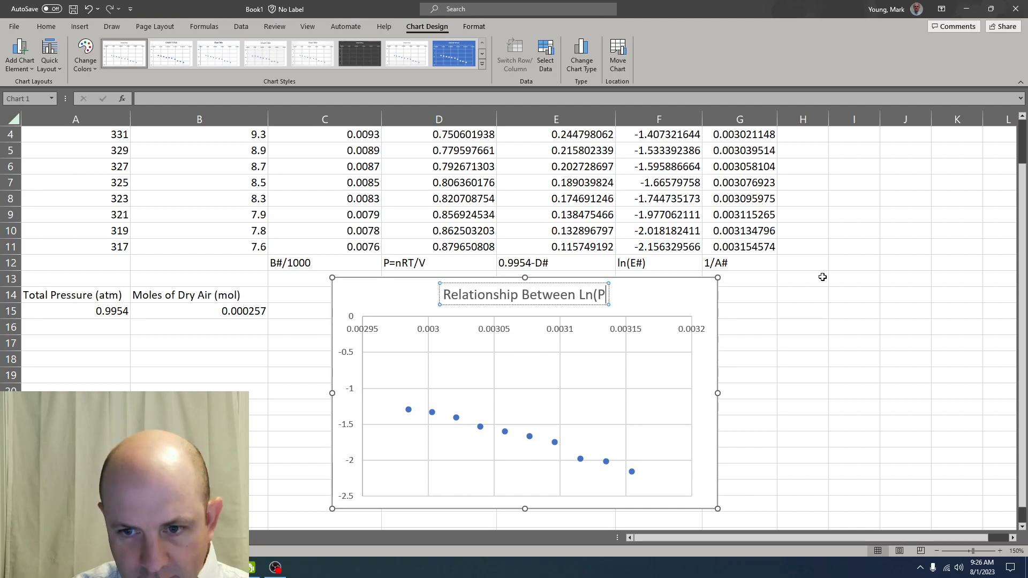
type("water) and")
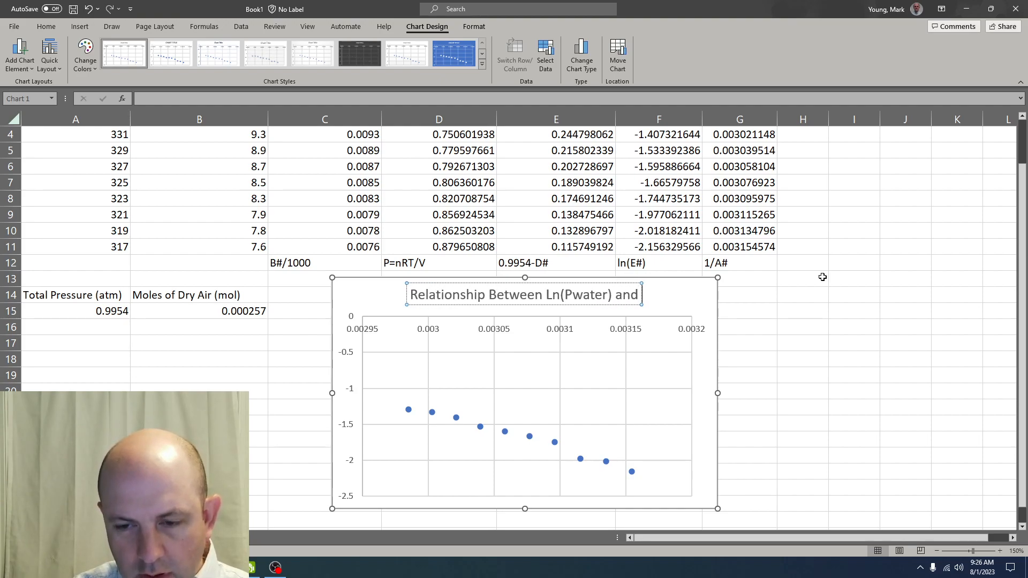
type(" Temperature")
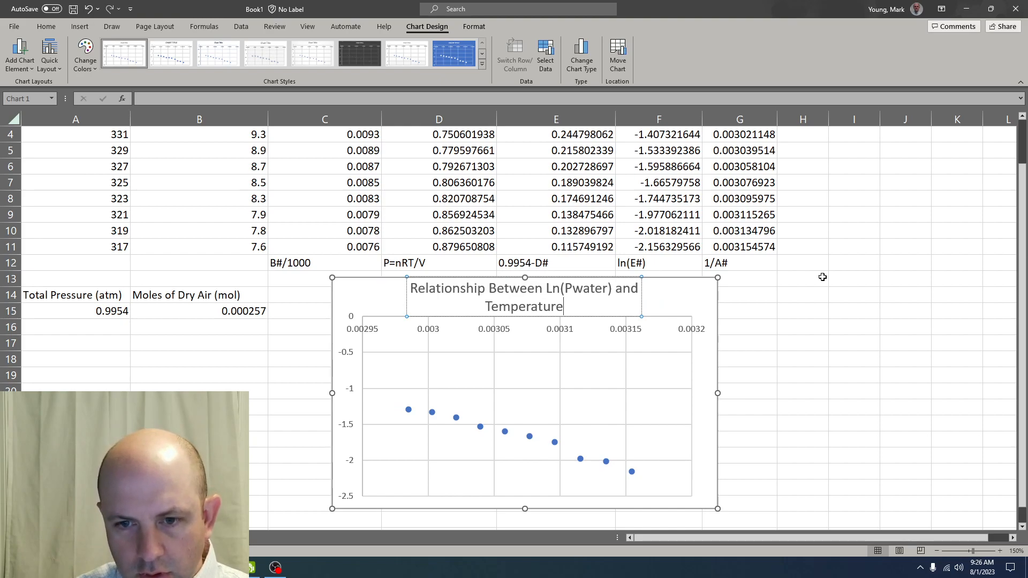
left_click(715, 321)
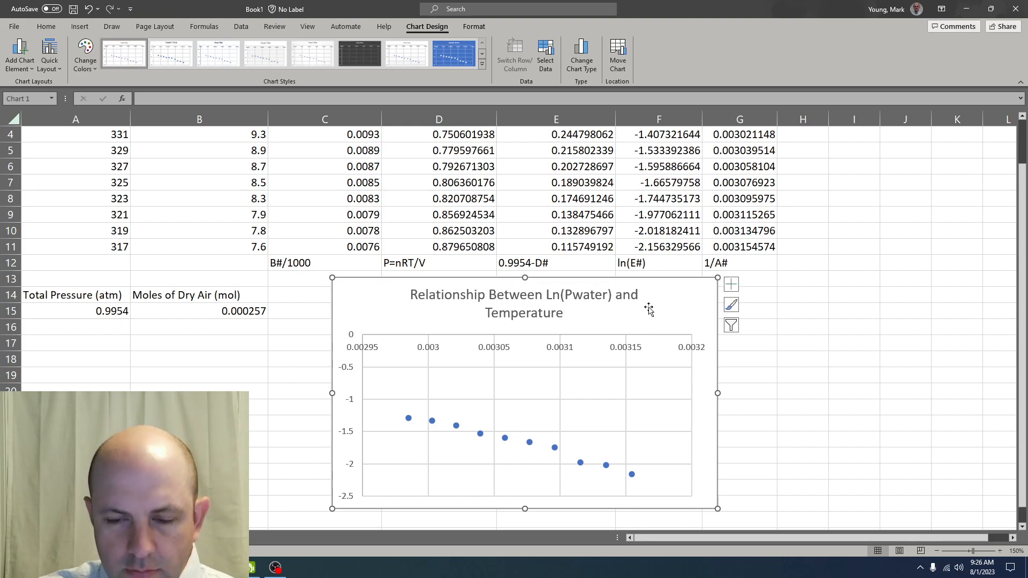
Add a primary horizontal and a primary vertical axis title to the scatter chart
scroll(550, 275, "down", 1)
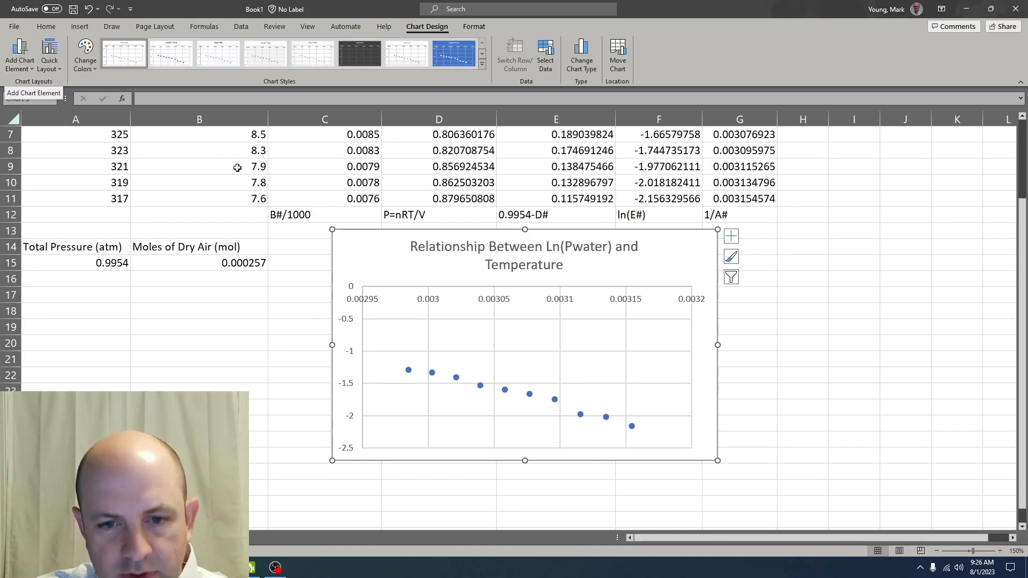
right_click(349, 253)
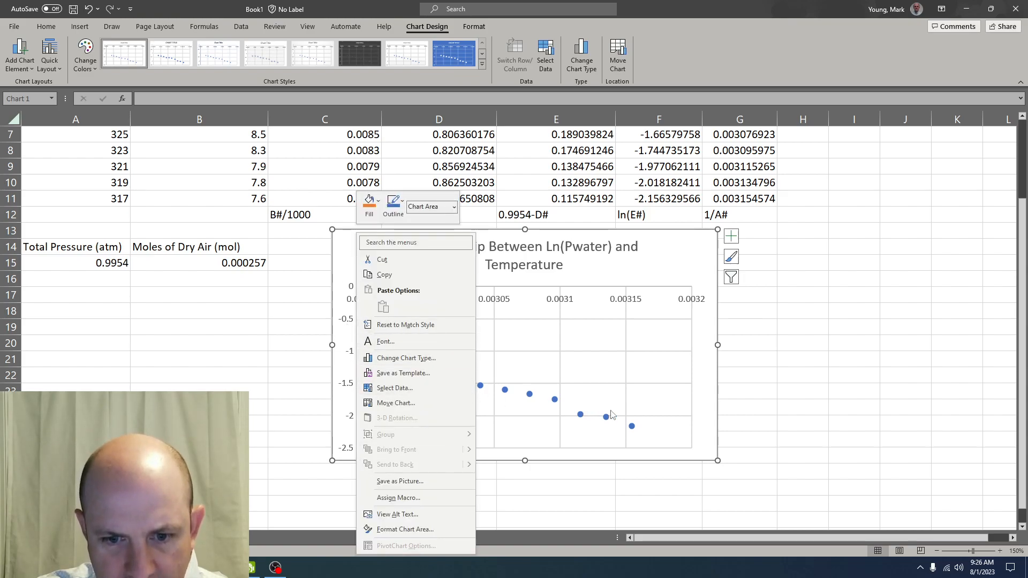
left_click(607, 416)
left_click(27, 69)
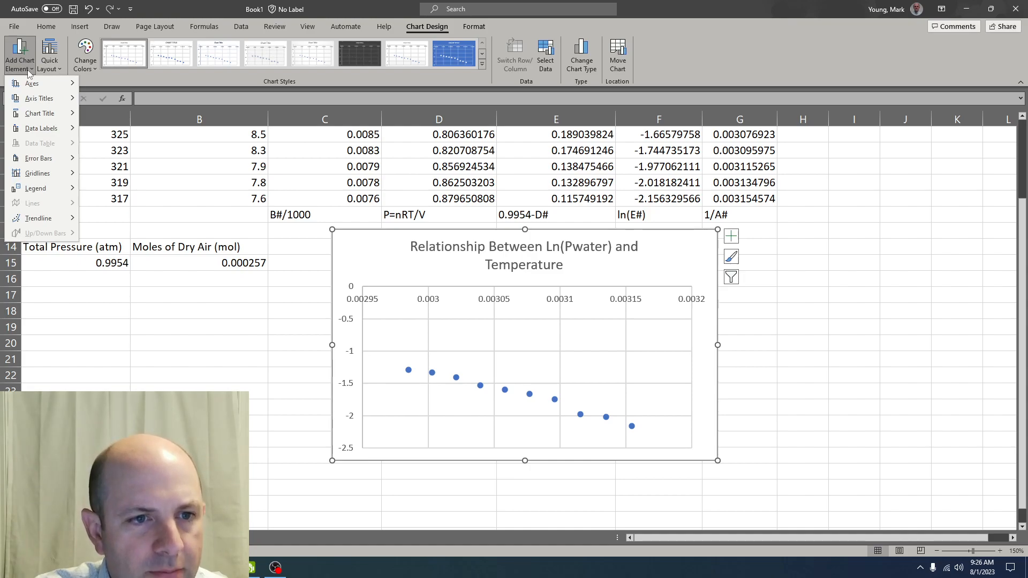
mouse_move(41, 99)
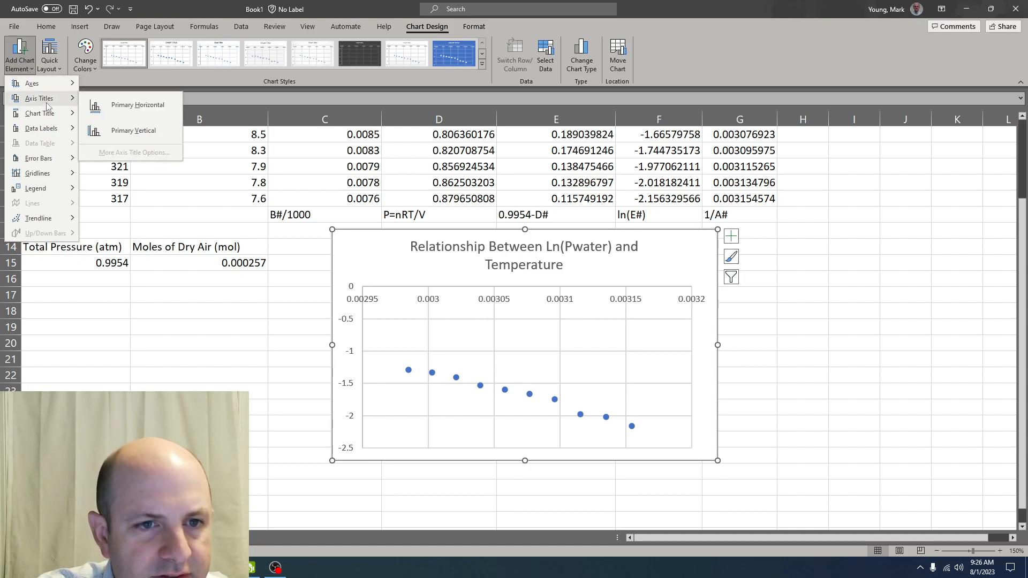
left_click(131, 104)
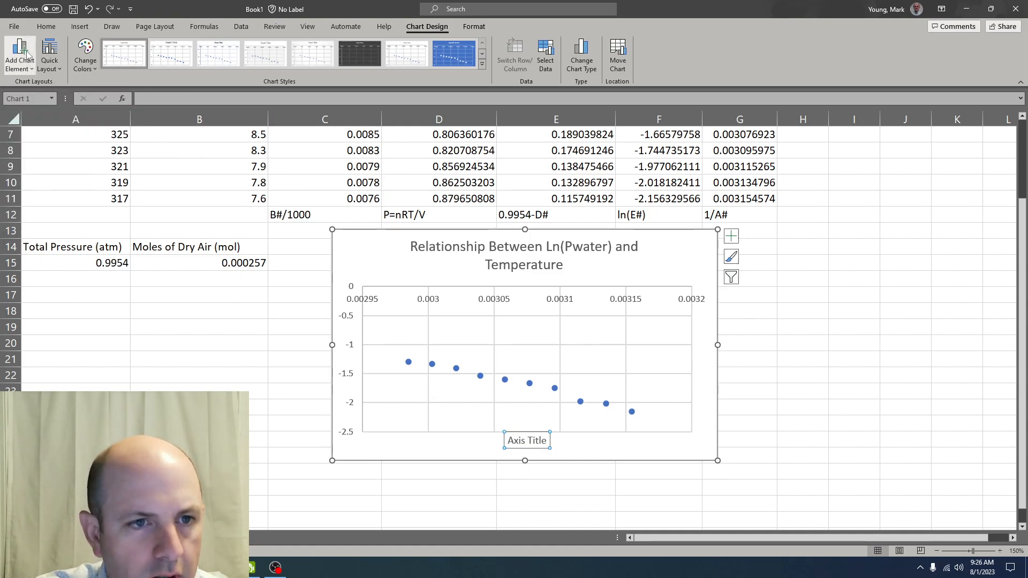
left_click(24, 68)
mouse_move(40, 98)
left_click(133, 123)
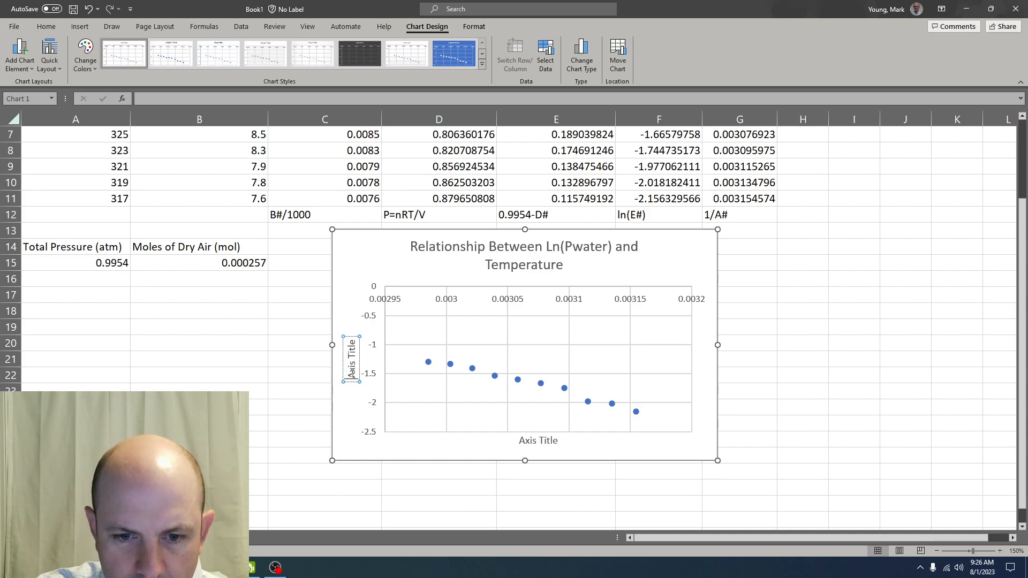
Replace the vertical axis title's placeholder text with "Ln(Pwater)"
triple_click(352, 369)
key("BackSpace")
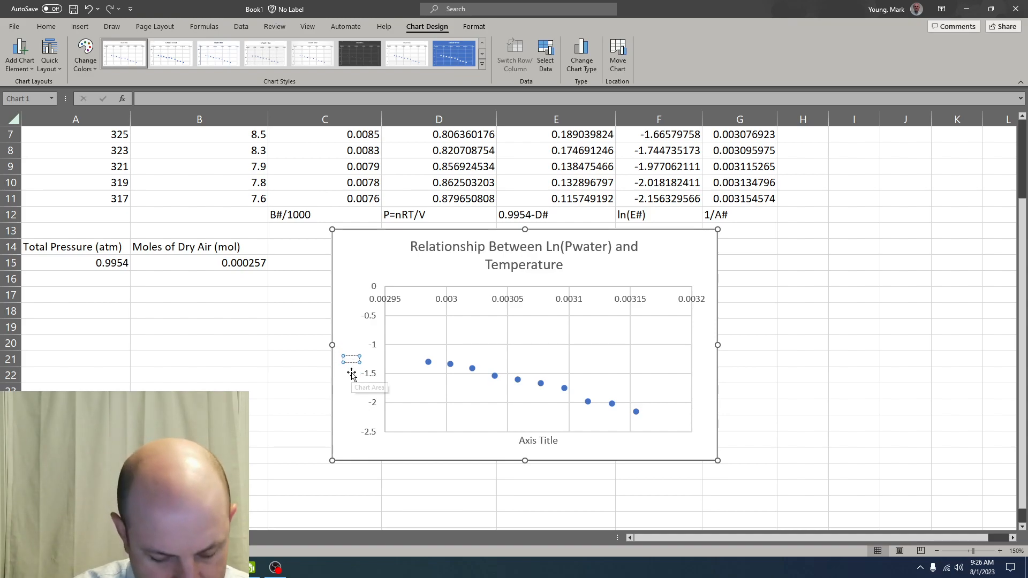
type("Ln(Pwa")
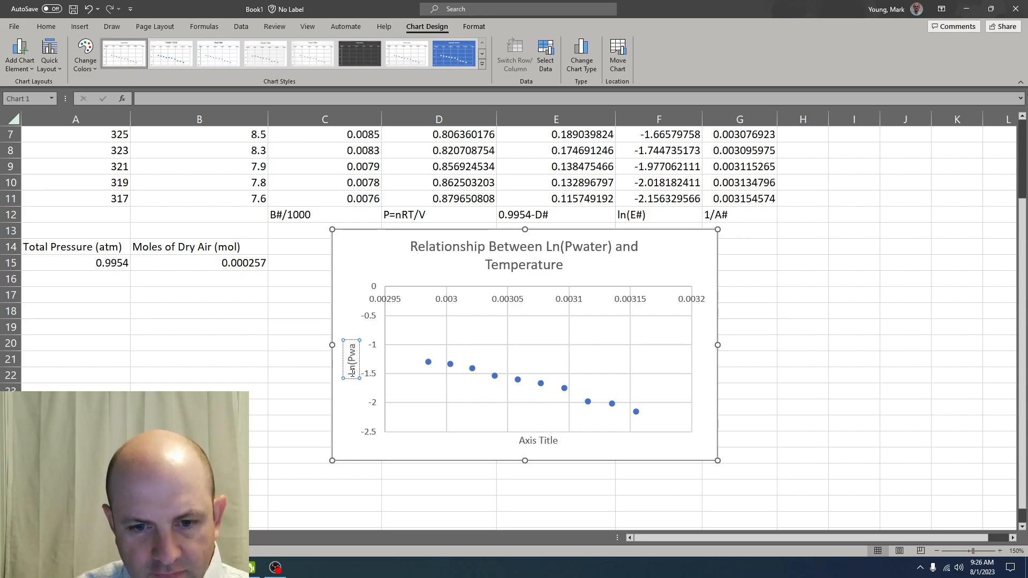
type("ter))")
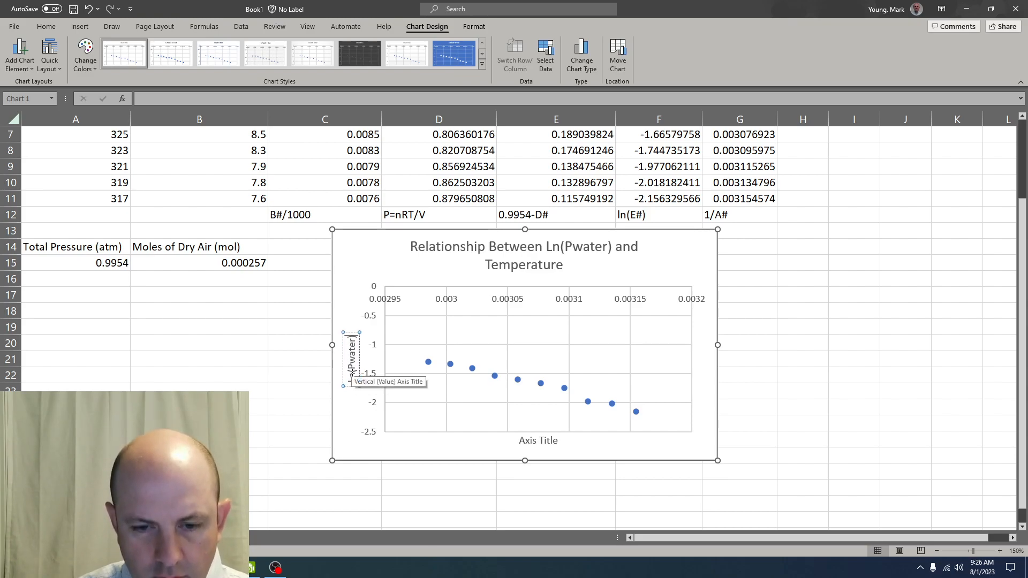
Replace the horizontal axis title's placeholder text with "1/Temp. (1/K)"
left_click(536, 443)
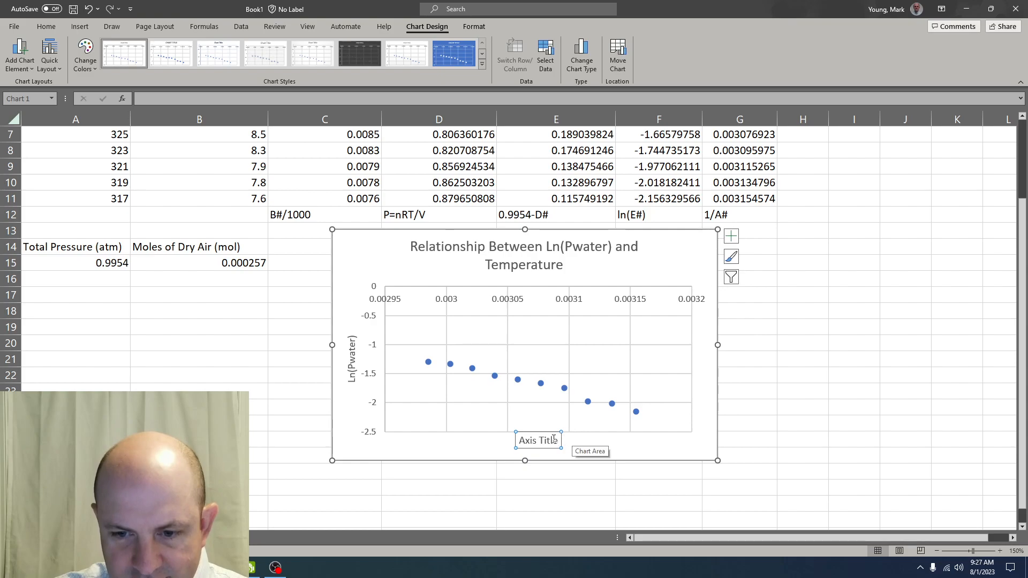
left_click_drag(555, 440, 489, 443)
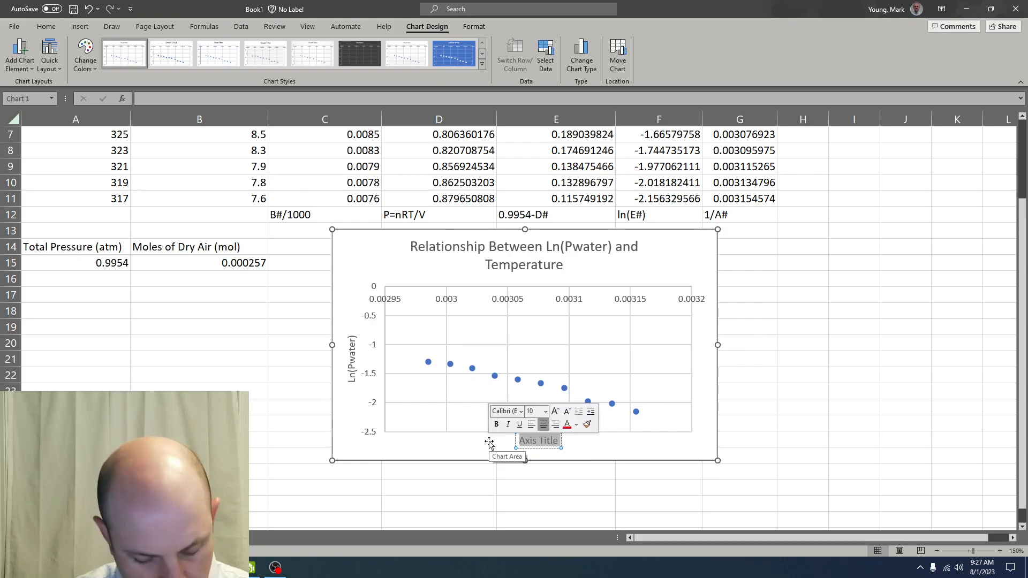
type("1/Temp")
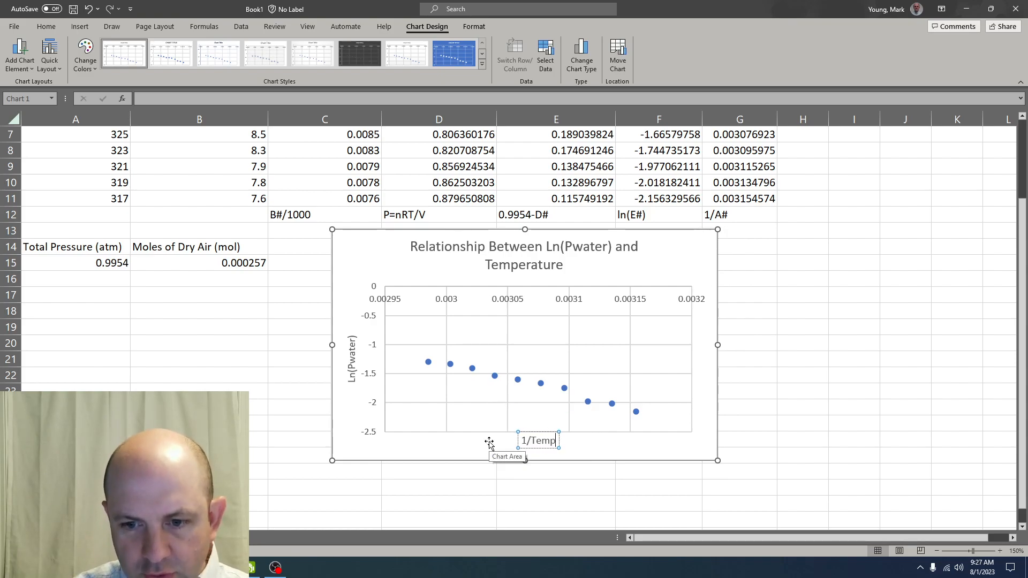
type(". (1/")
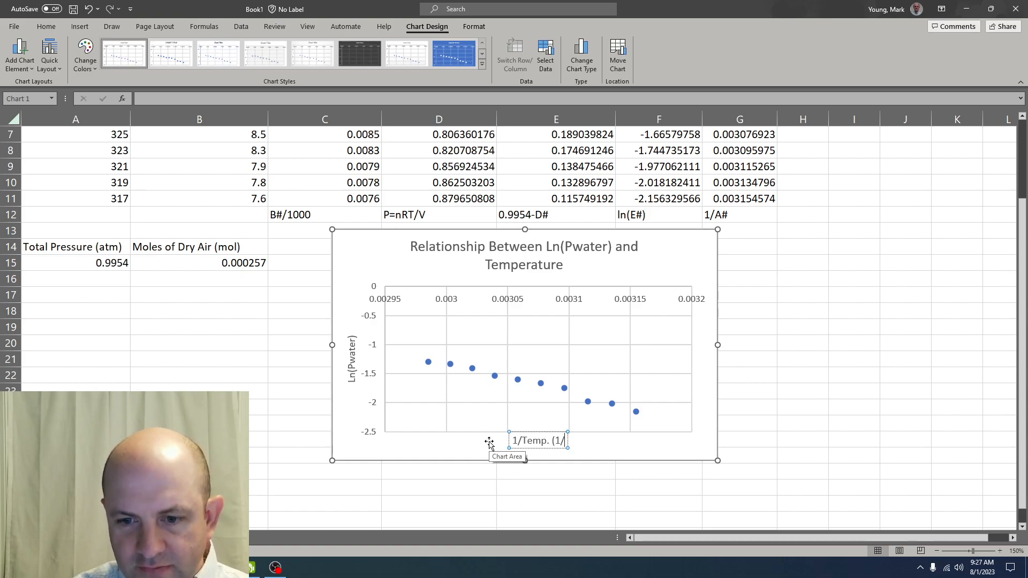
type("K)")
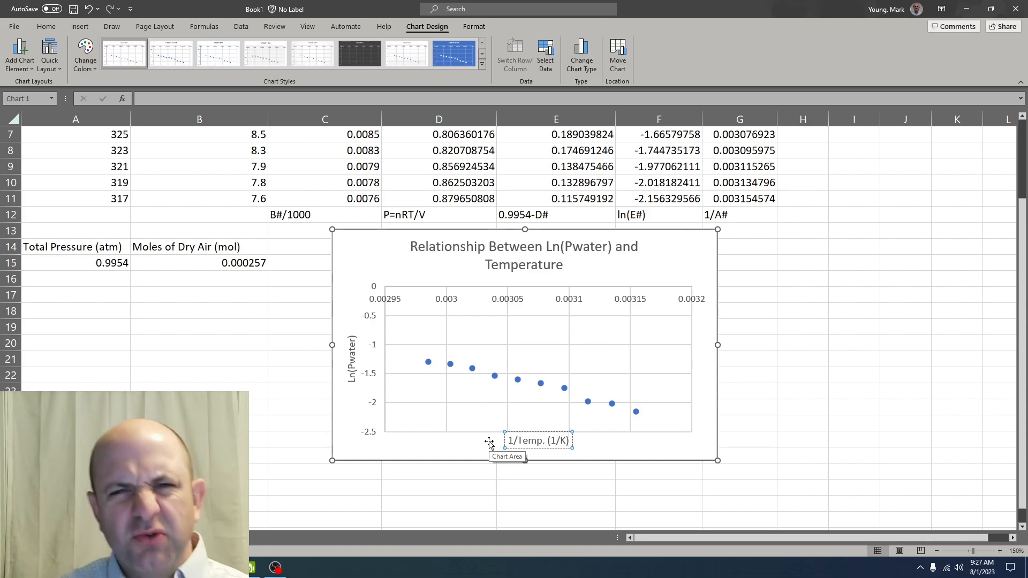
left_click(617, 447)
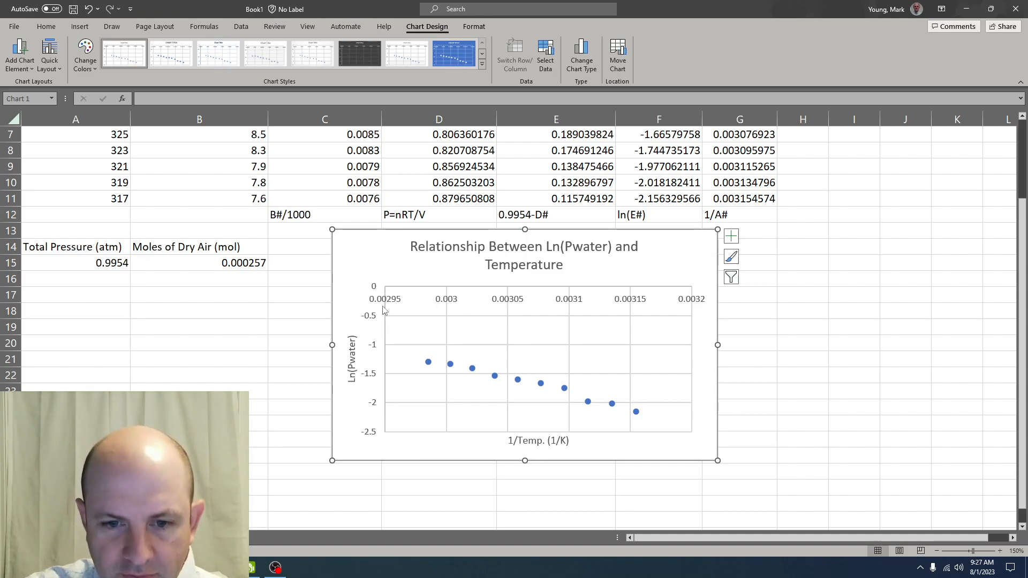
Open the formatting options for the chart's vertical axis
left_click(376, 318)
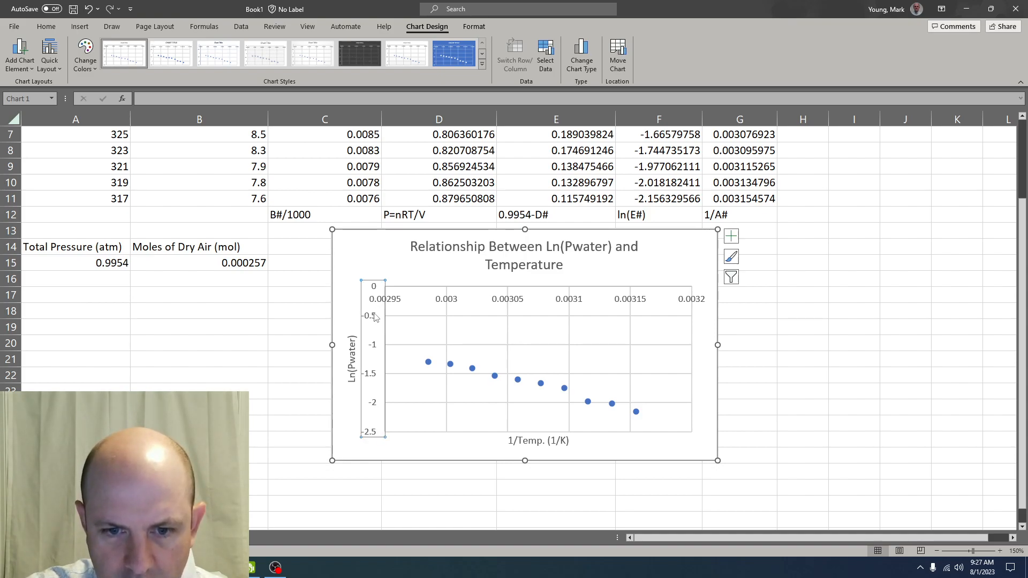
right_click(376, 319)
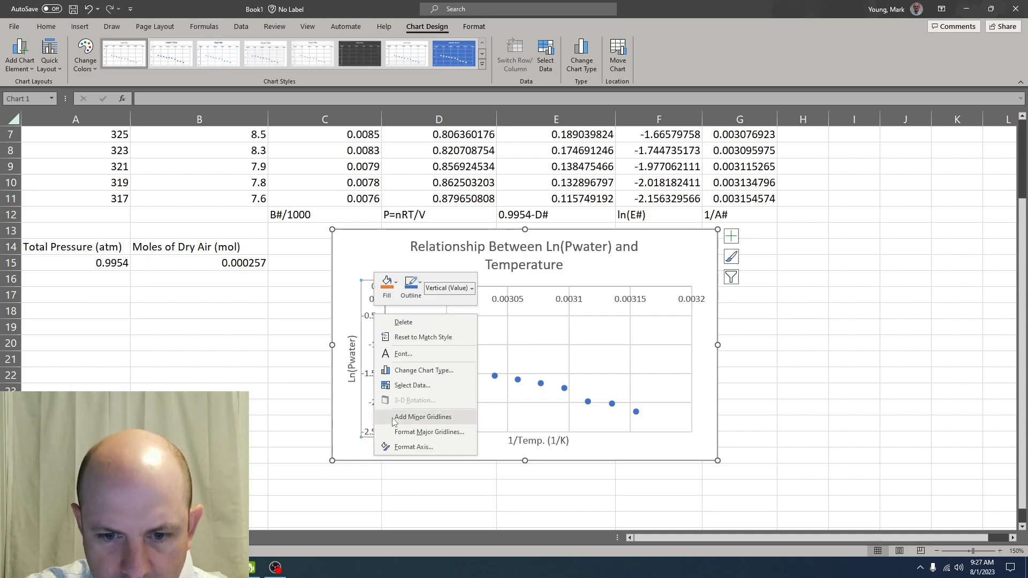
left_click(413, 446)
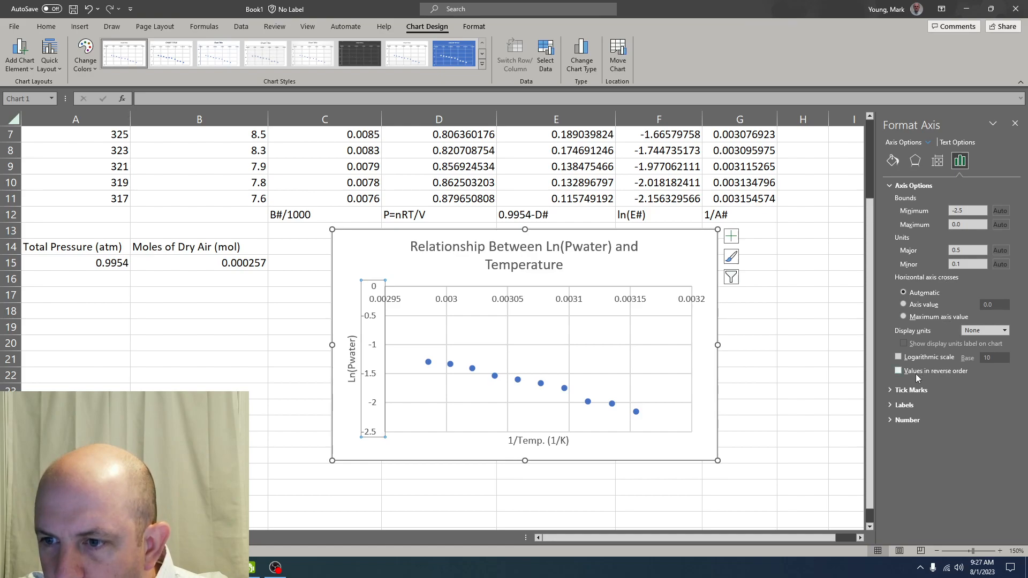
Look through the vertical axis's formatting options for the setting that controls where the horizontal axis crosses
left_click(890, 405)
left_click(889, 407)
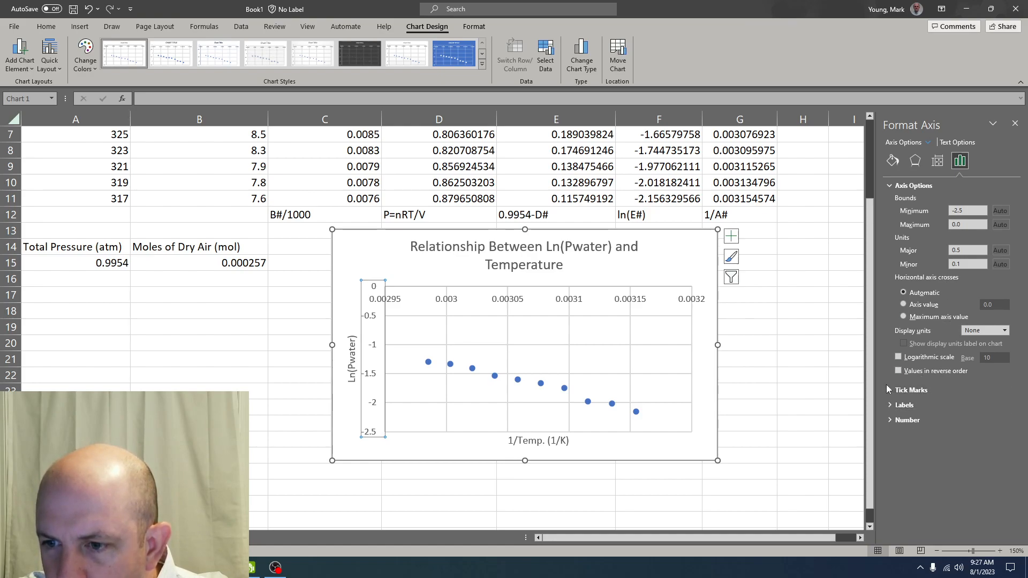
left_click(889, 390)
left_click(889, 391)
left_click(889, 421)
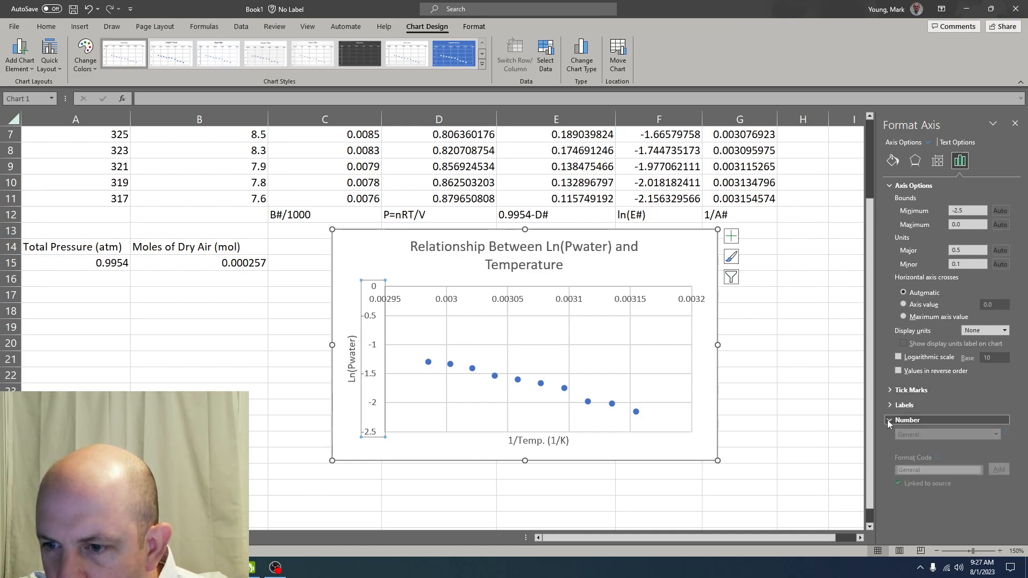
left_click(942, 162)
left_click(915, 161)
left_click(892, 161)
left_click(960, 161)
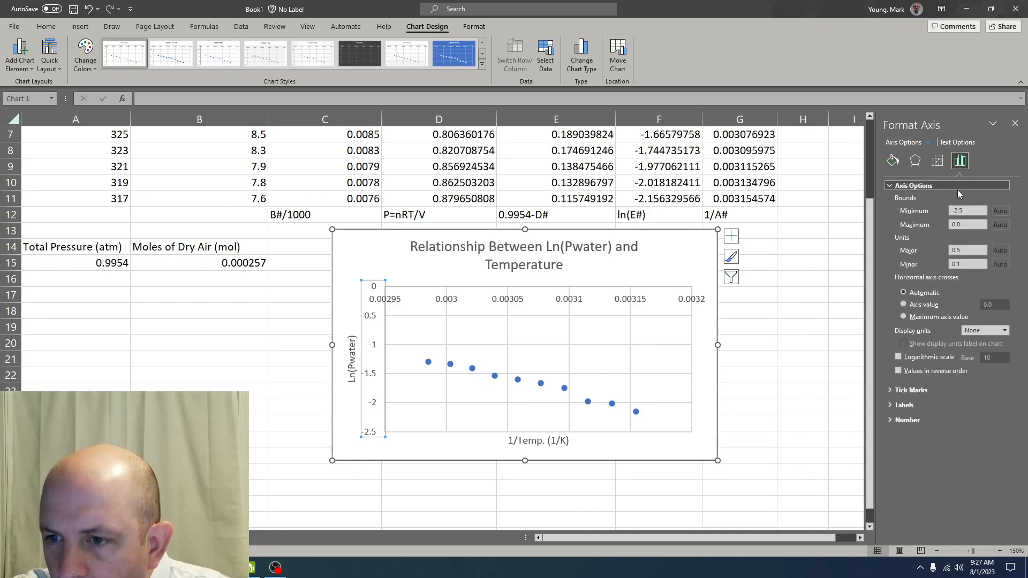
Make the horizontal axis cross the vertical axis at the value -2.5 and close the formatting options
left_click(904, 305)
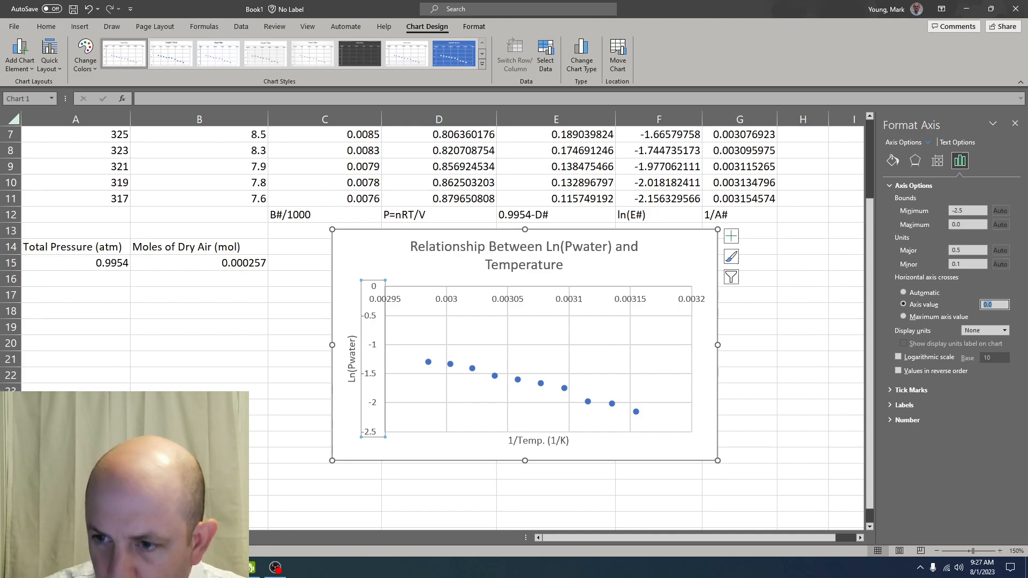
type("-2.5")
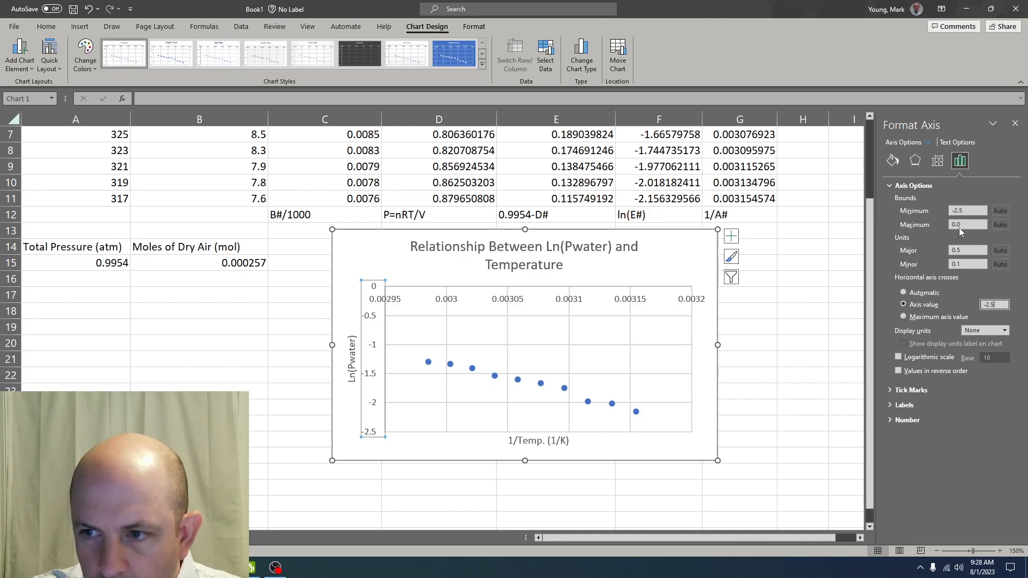
left_click(803, 343)
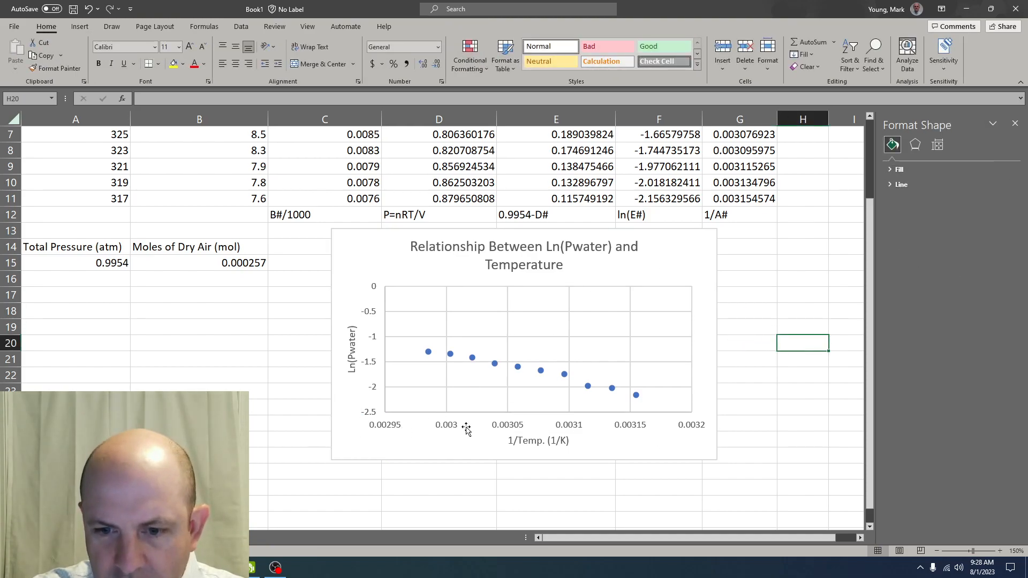
left_click(1015, 124)
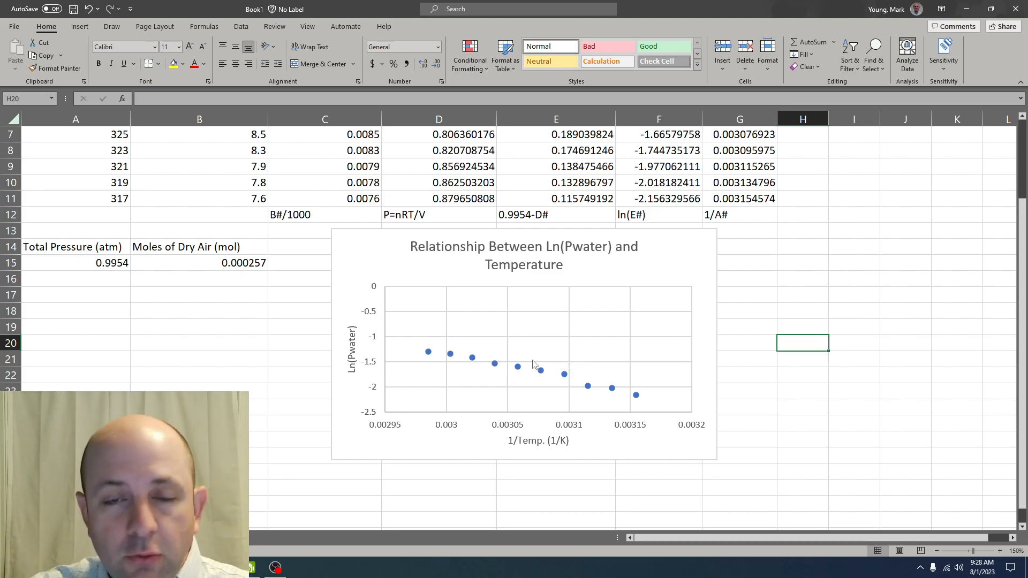
Add a linear trendline to the data series in the scatter chart
left_click(639, 355)
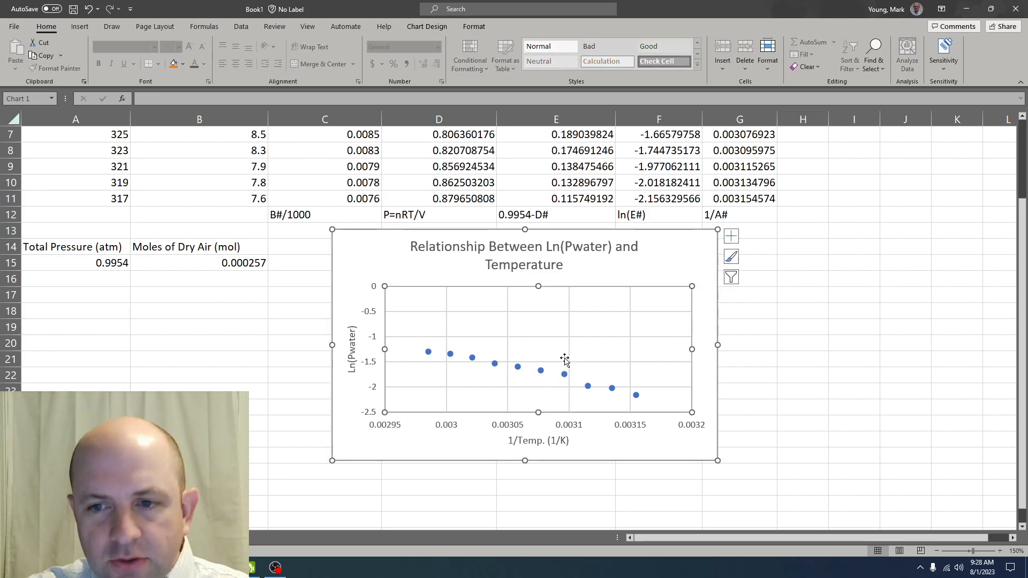
left_click(518, 367)
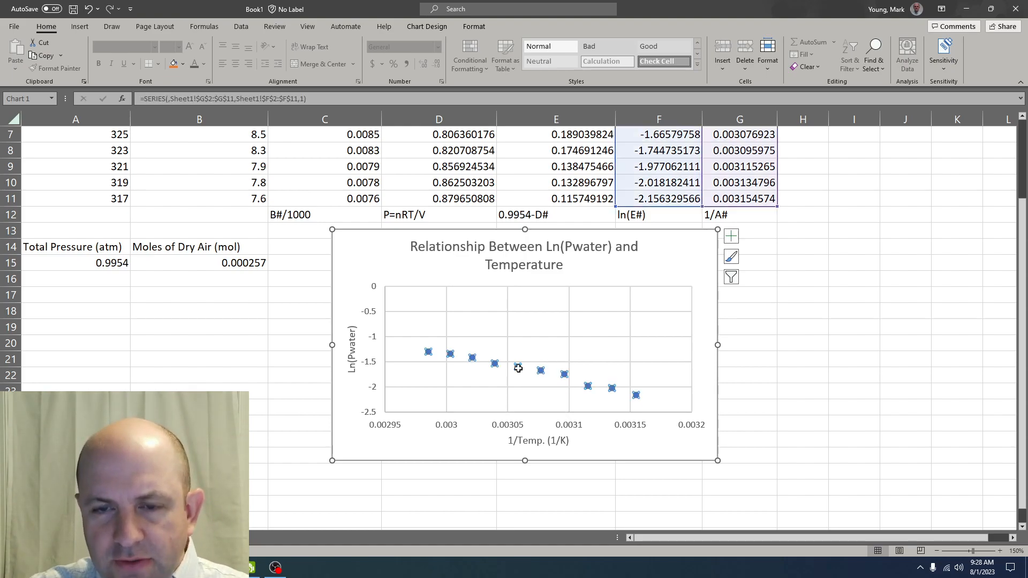
right_click(517, 368)
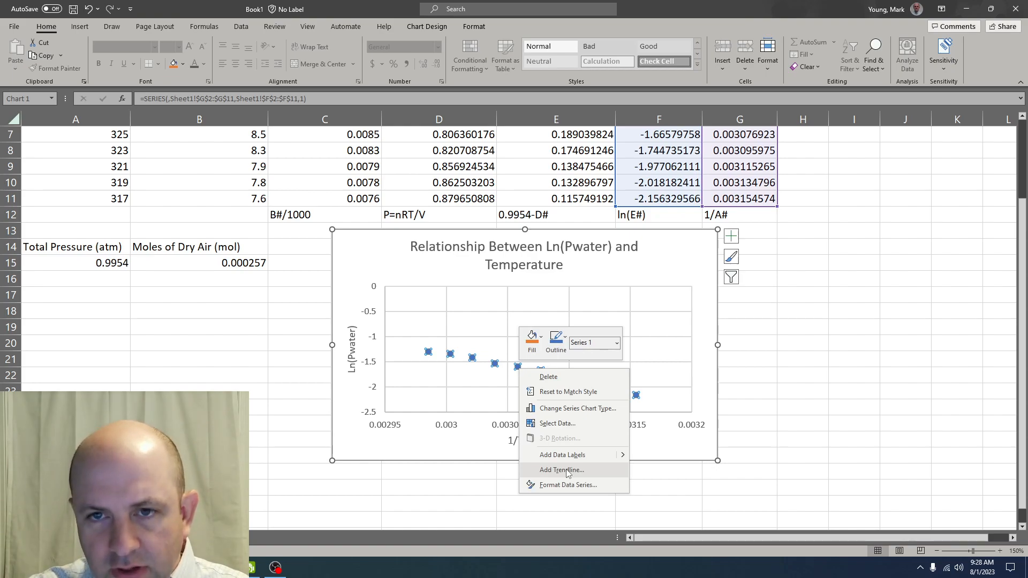
key("Escape")
left_click(427, 27)
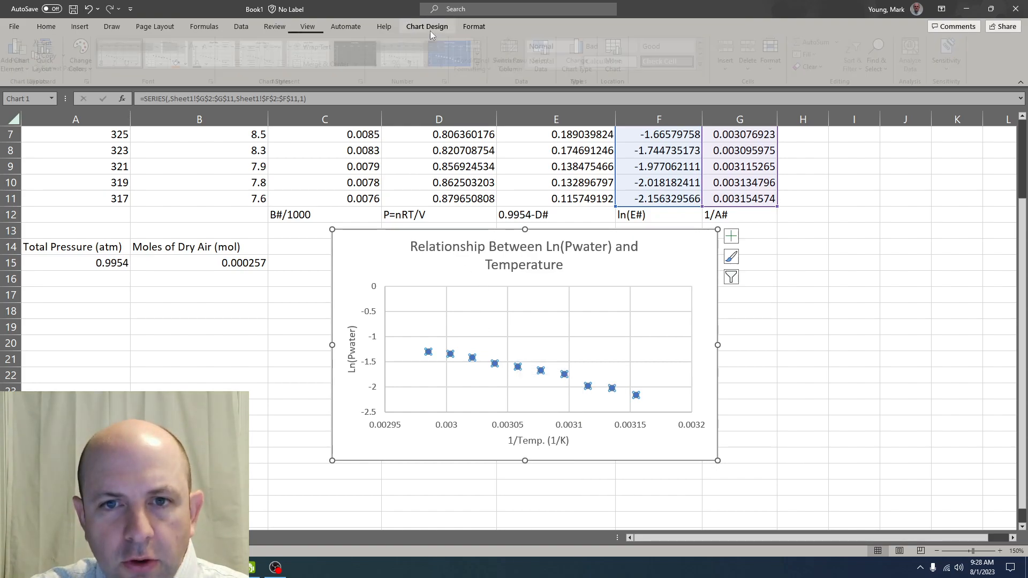
left_click(19, 54)
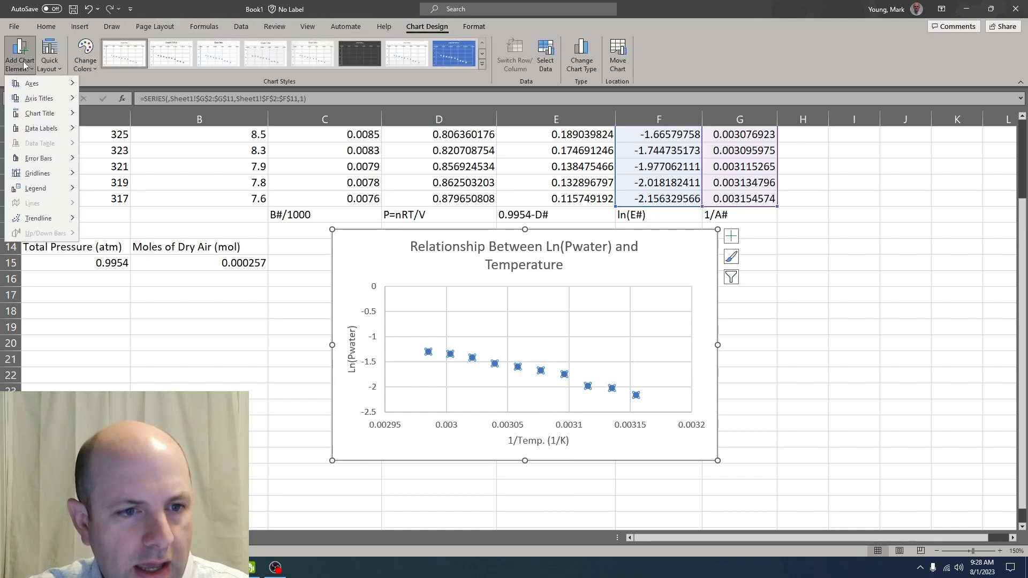
mouse_move(43, 218)
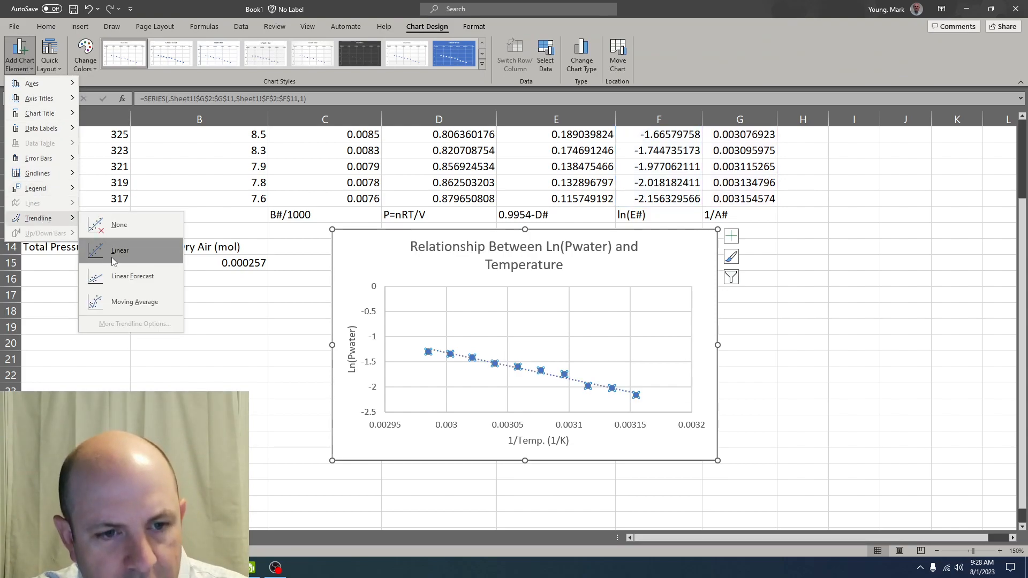
left_click(153, 256)
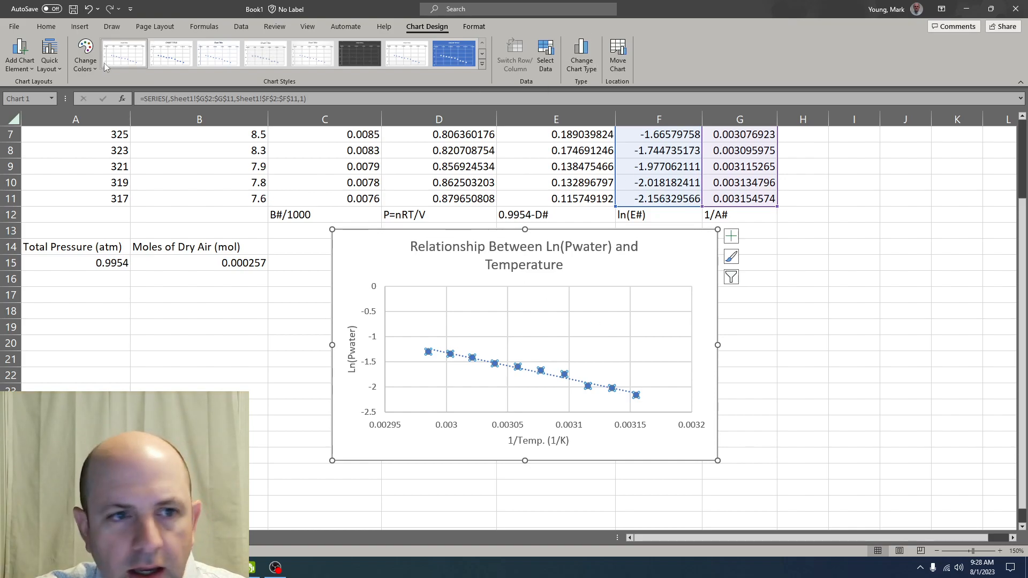
Format the trendline to display its equation and R-squared value on the chart
left_click(554, 377)
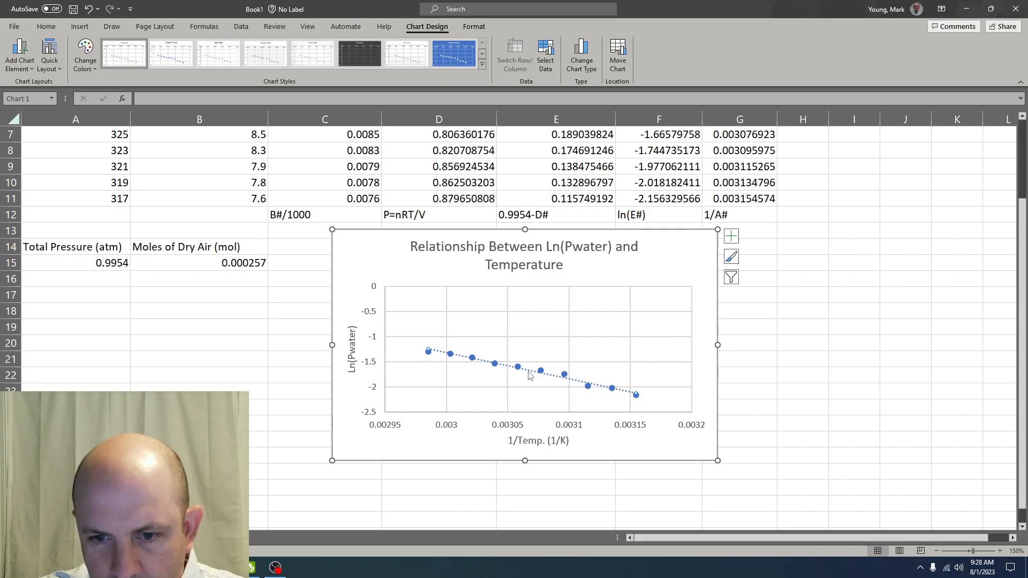
right_click(629, 395)
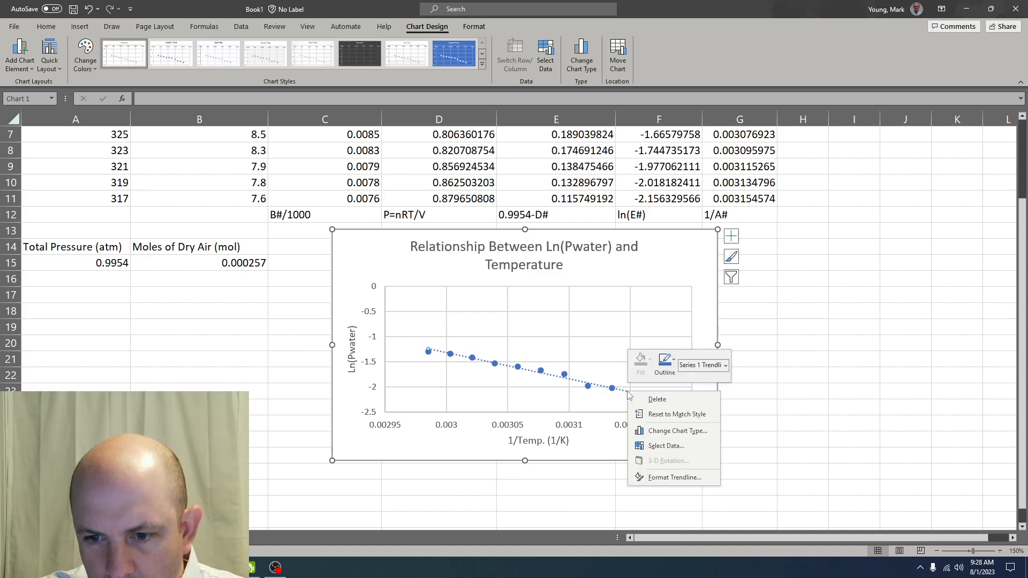
left_click(674, 477)
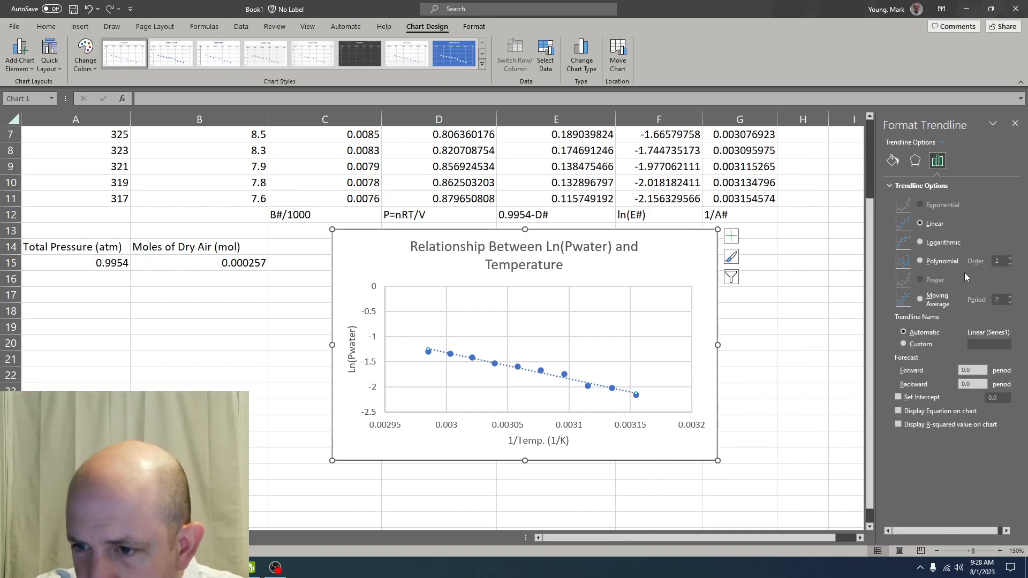
left_click(899, 411)
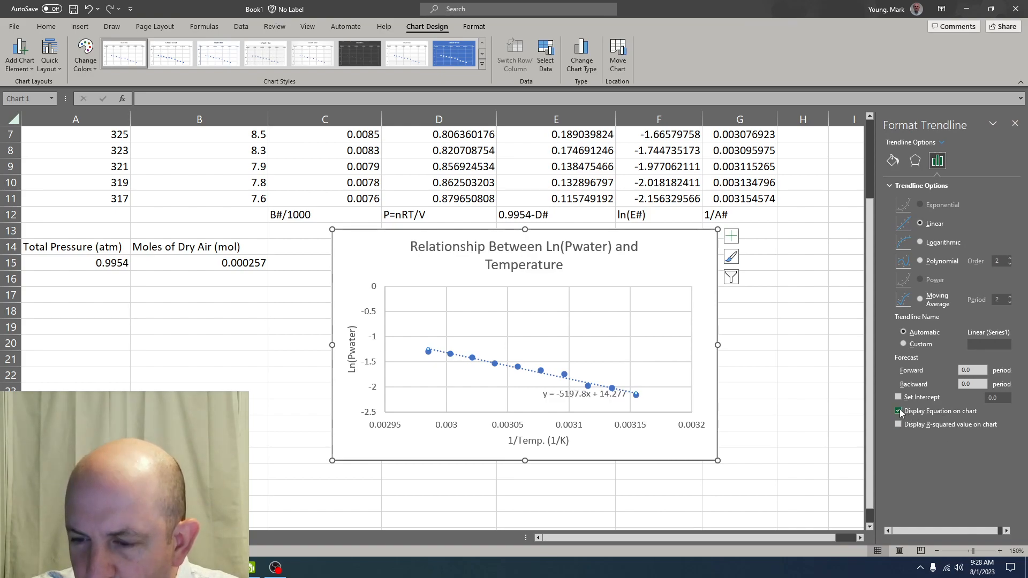
left_click(899, 424)
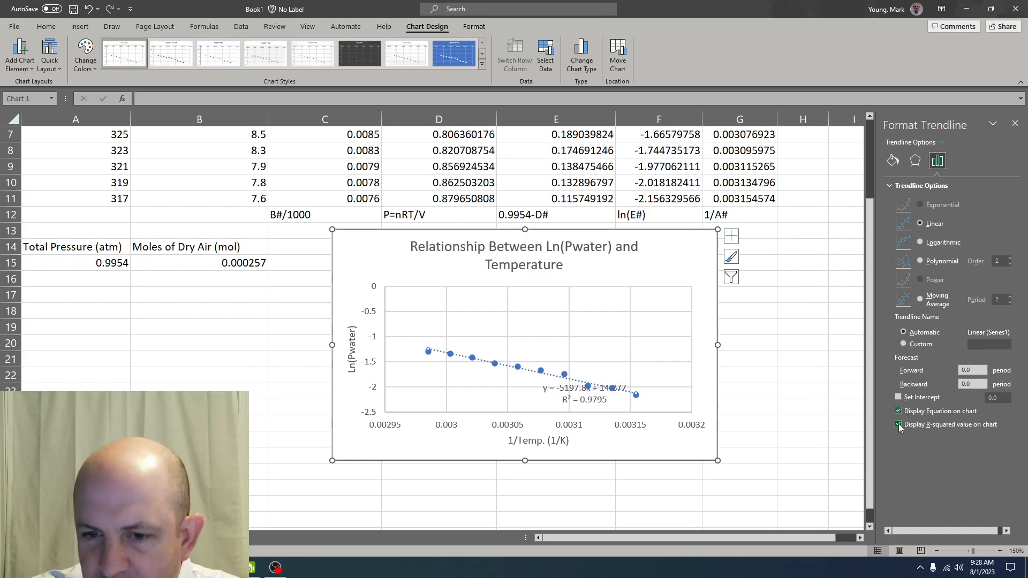
Move the trendline equation label off the data points to just above the plot area's upper-right corner, beside the title
left_click(579, 408)
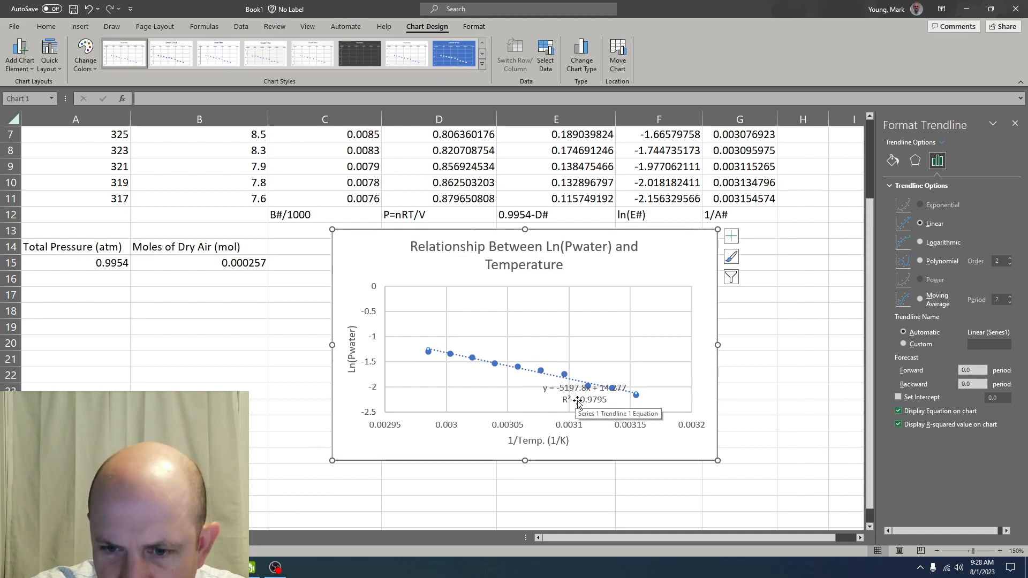
left_click_drag(579, 407, 653, 283)
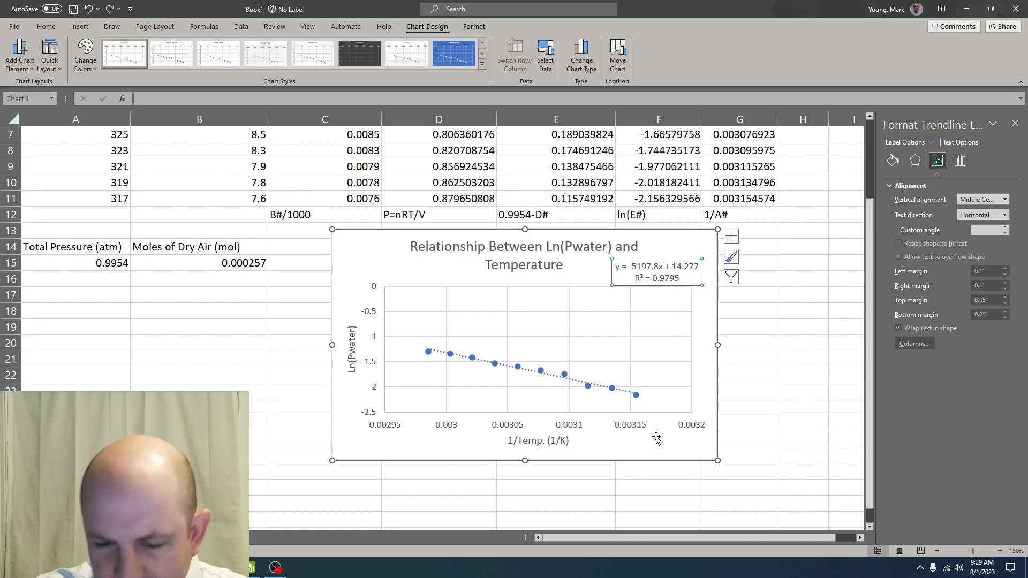
left_click(704, 357)
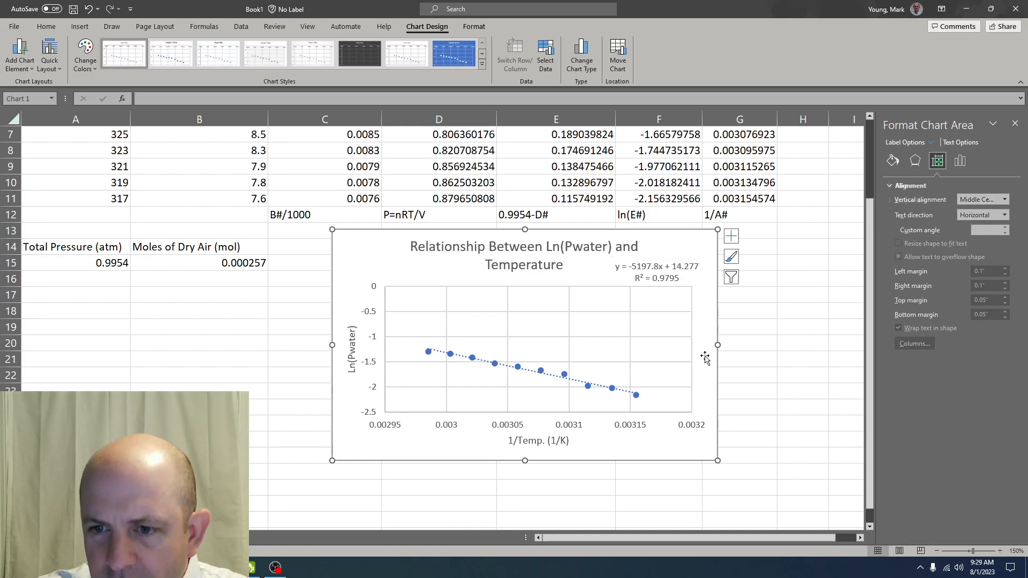